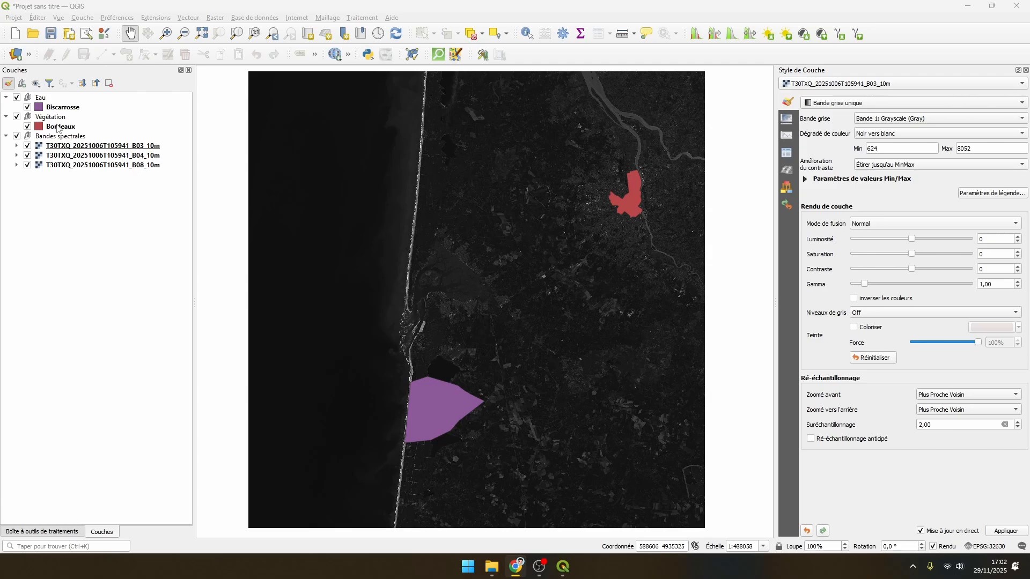
# Start a Raster Calculator expression with the numerator ("T30TXQ_20251006T105941_B08_10m@1" - "T30TXQ_20251006T105941_B04_10m@1").
pyautogui.click(121, 236)
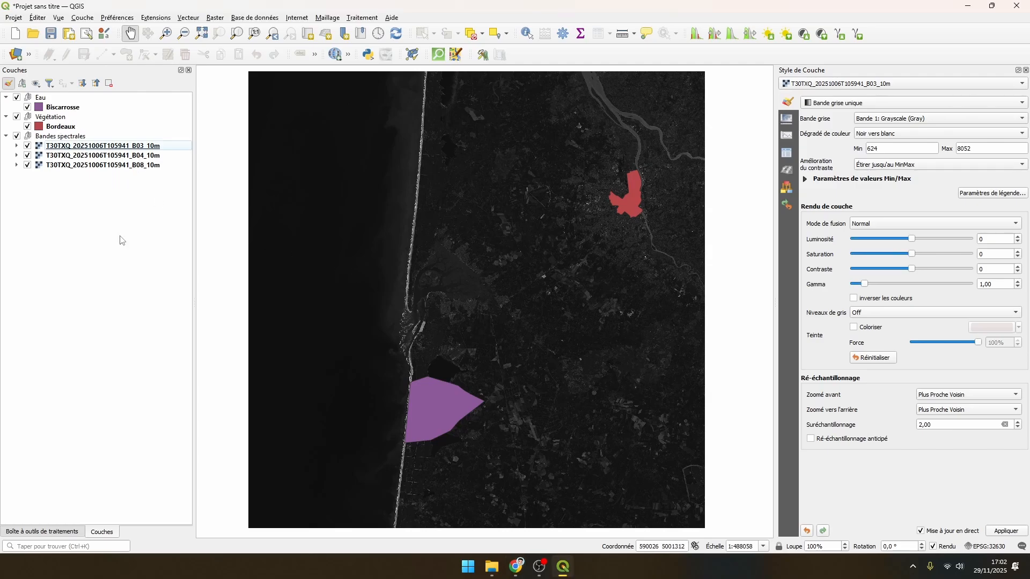
pyautogui.click(215, 17)
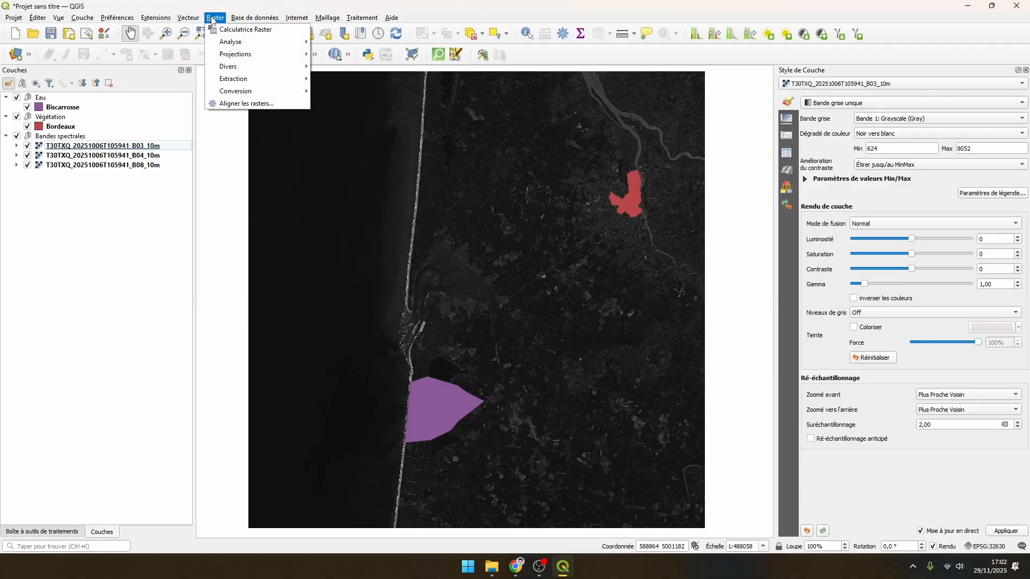
pyautogui.click(223, 29)
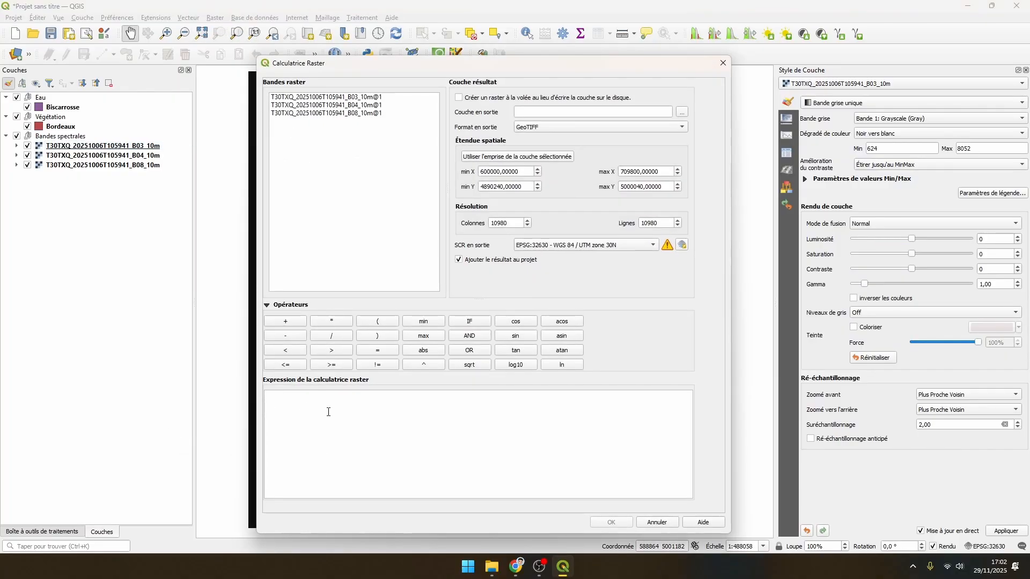
pyautogui.click(375, 322)
pyautogui.doubleClick(358, 113)
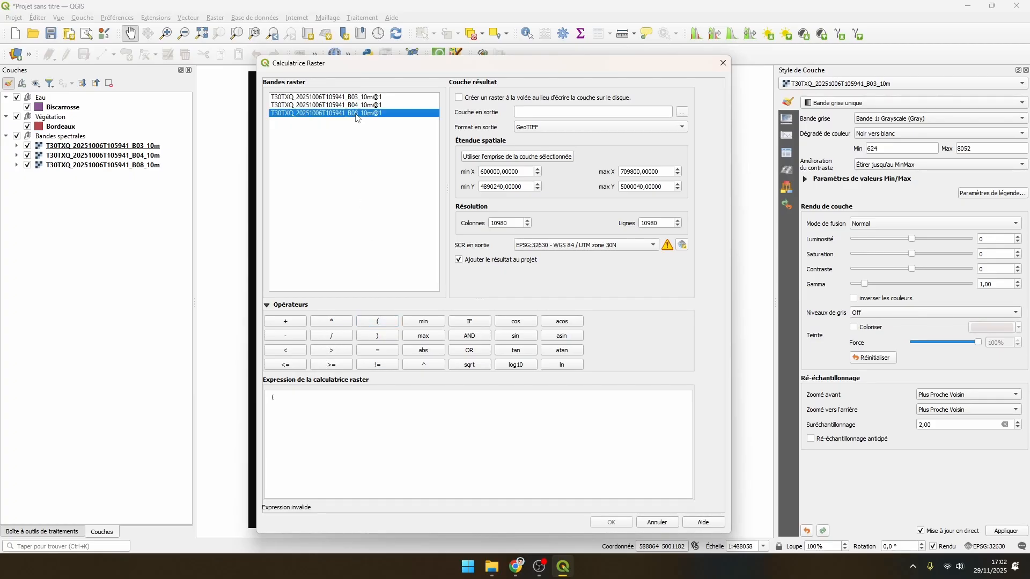
pyautogui.click(298, 336)
pyautogui.doubleClick(373, 107)
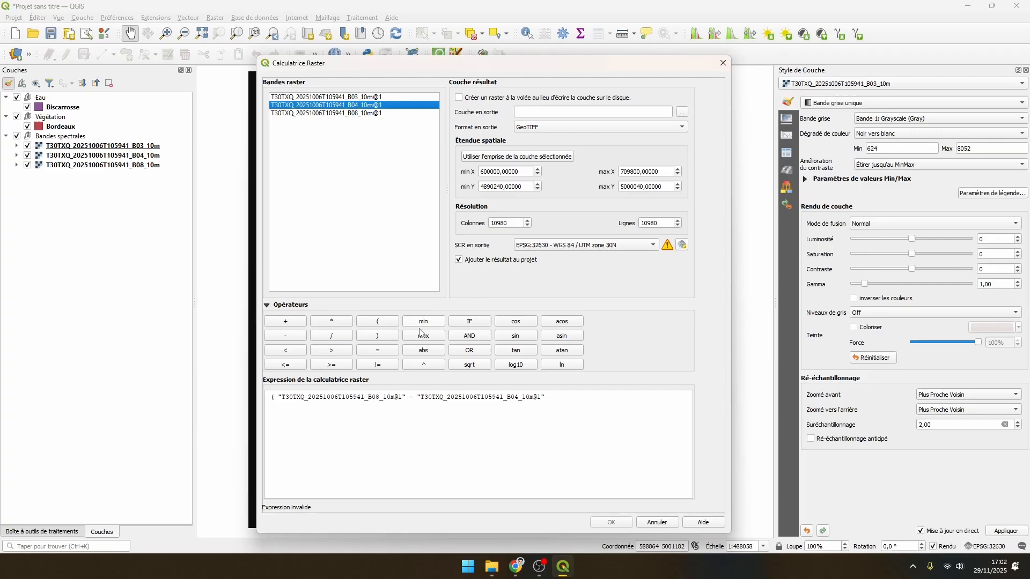
pyautogui.click(391, 336)
# Complete the expression by dividing by ("T30TXQ_20251006T105941_B08_10m@1" + "T30TXQ_20251006T105941_B04_10m@1").
pyautogui.click(332, 336)
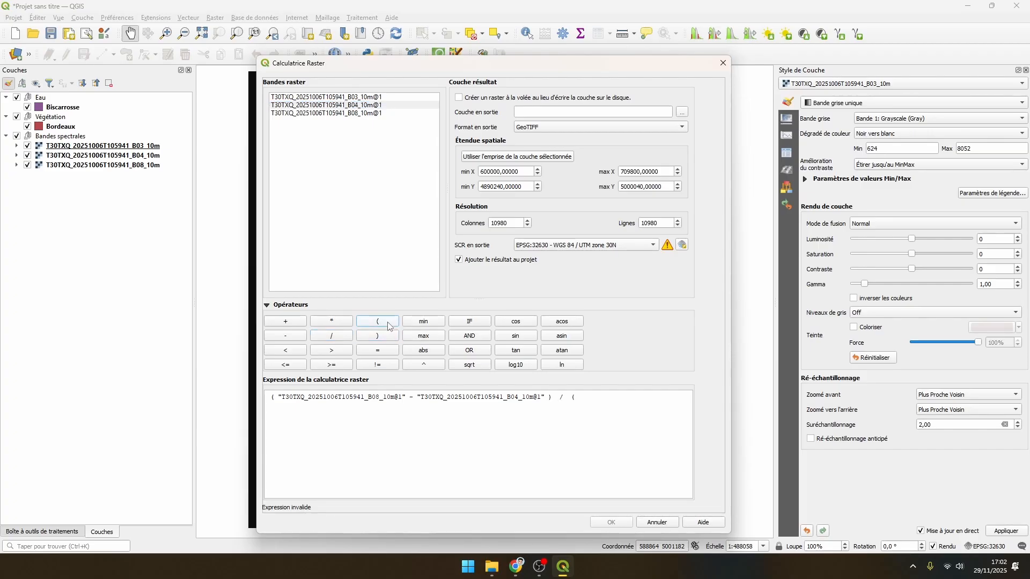
pyautogui.doubleClick(360, 114)
pyautogui.click(289, 323)
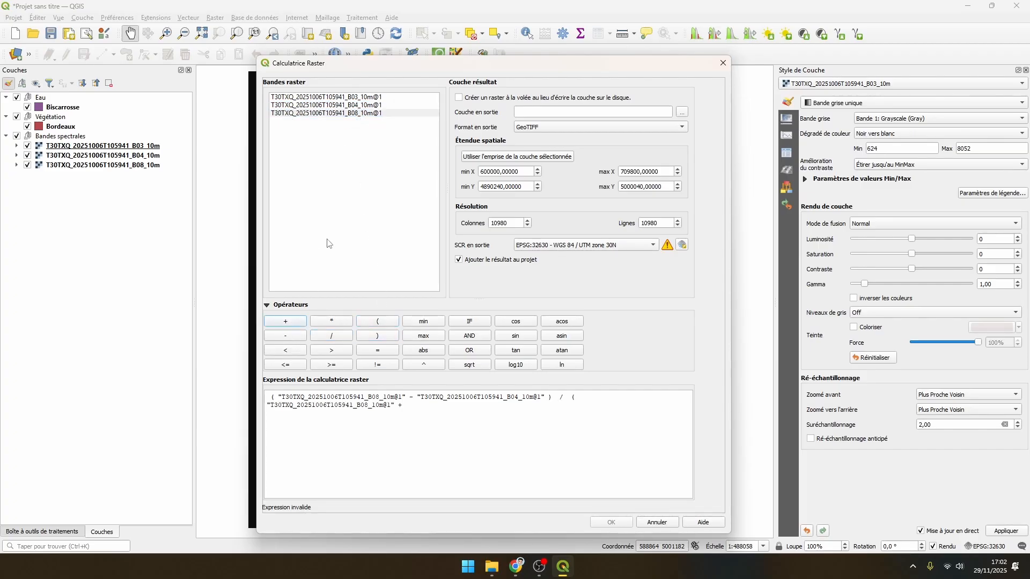
pyautogui.doubleClick(370, 106)
pyautogui.click(391, 336)
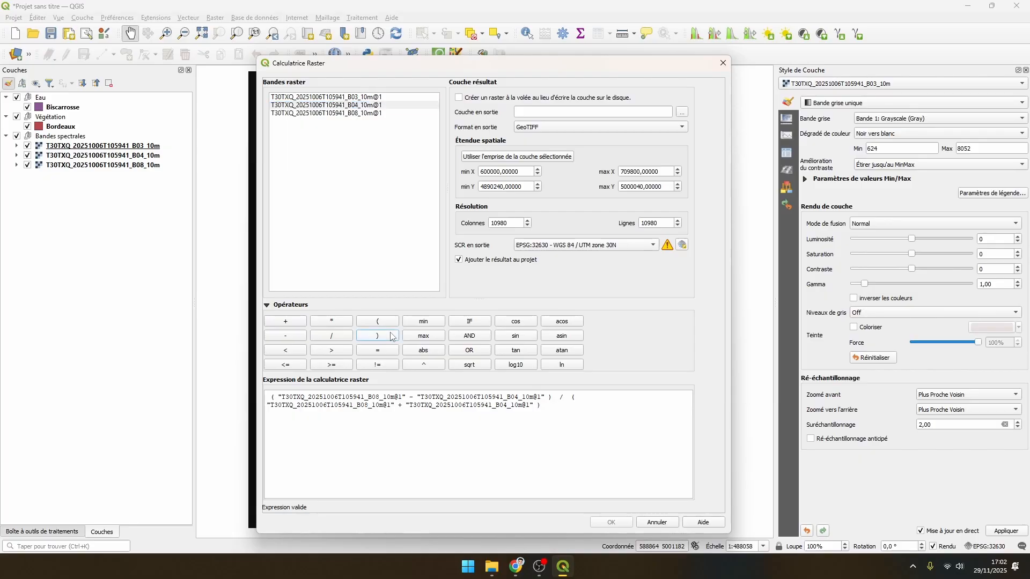
# Output the calculation to NDVI.tif in the TUTO folder, replacing the existing file, and move the NDVI layer below Bordeaux in the Végétation group.
pyautogui.click(682, 112)
pyautogui.doubleClick(445, 227)
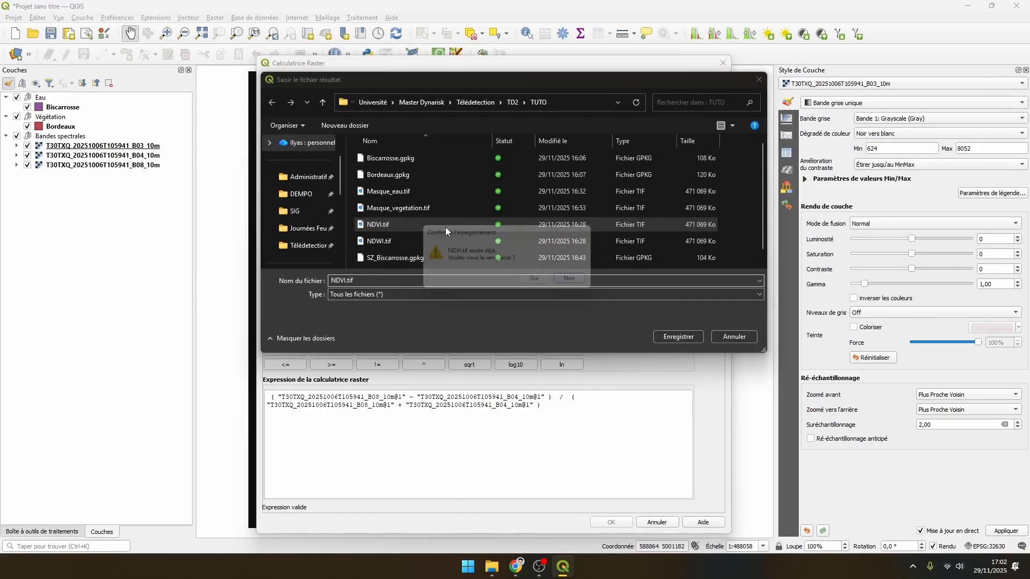
pyautogui.click(539, 282)
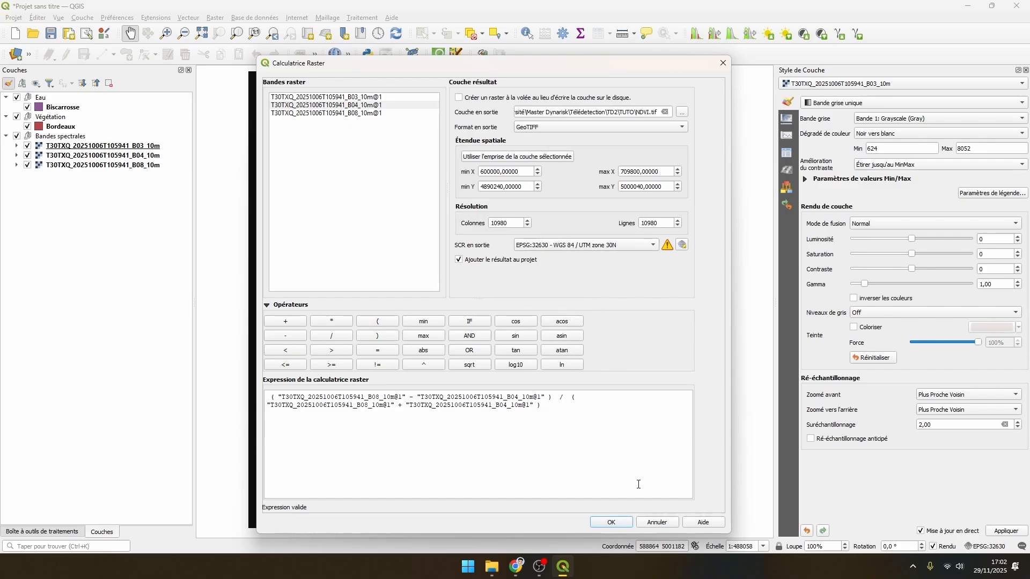
pyautogui.click(611, 523)
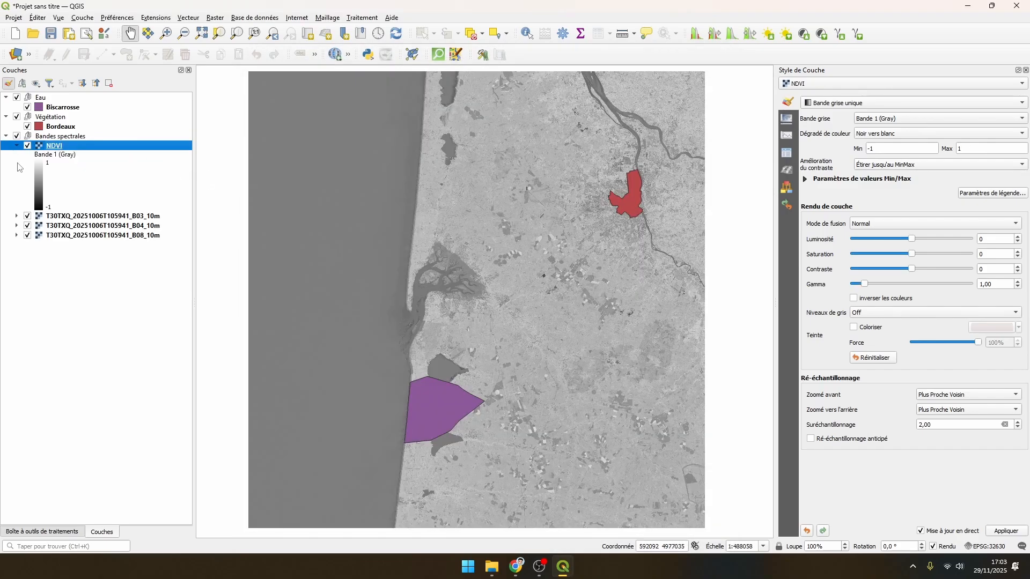
pyautogui.click(17, 145)
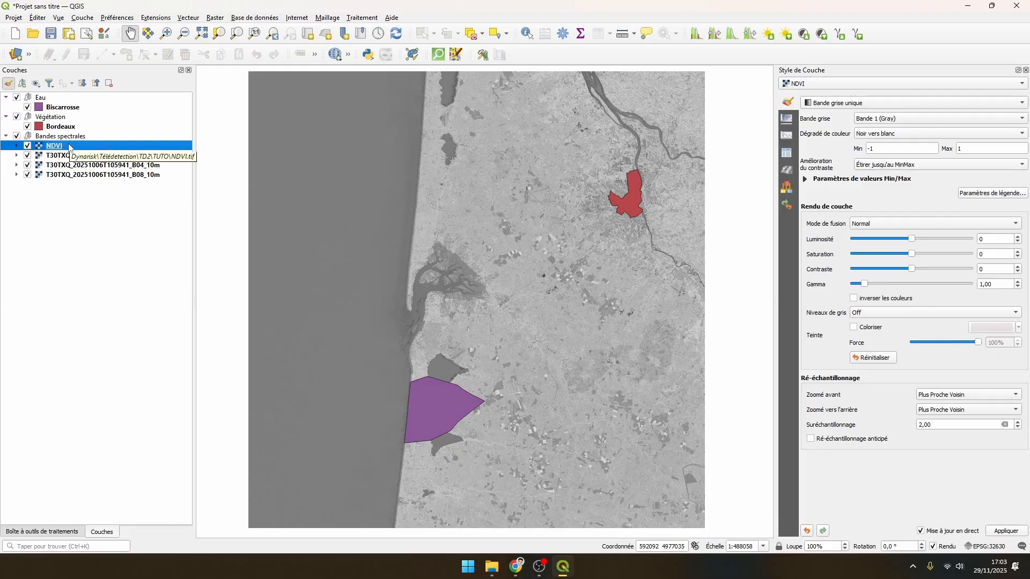
pyautogui.moveTo(69, 147)
pyautogui.mouseDown()
pyautogui.moveTo(76, 121)
pyautogui.moveTo(78, 130)
pyautogui.mouseUp()
# With the Eau group selected, start a Raster Calculator expression with ("T30TXQ_20251006T105941_B03_10m@1" - "T30TXQ_20251006T105941_B08_10m@1").
pyautogui.click(57, 98)
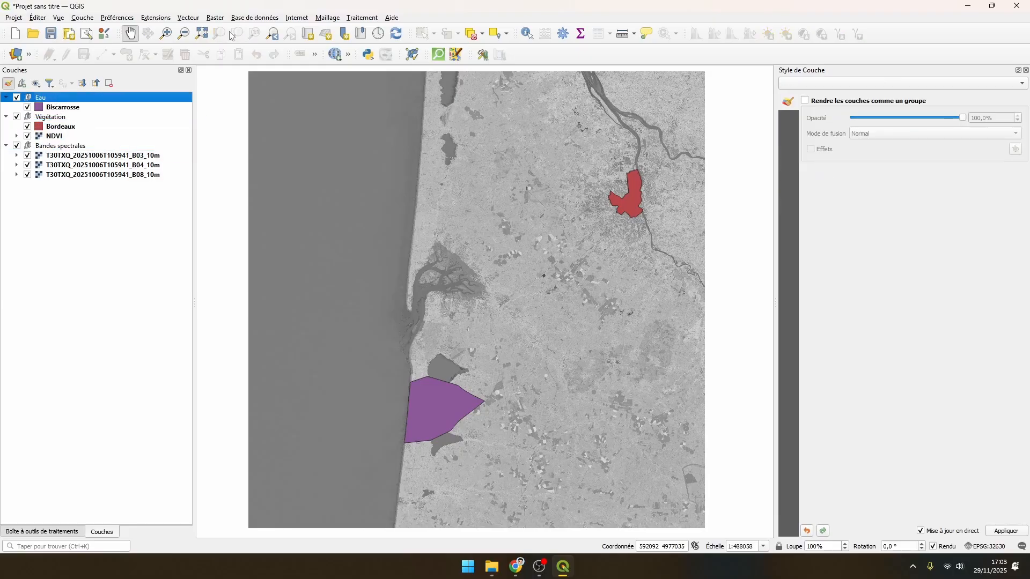
pyautogui.click(215, 17)
pyautogui.click(239, 27)
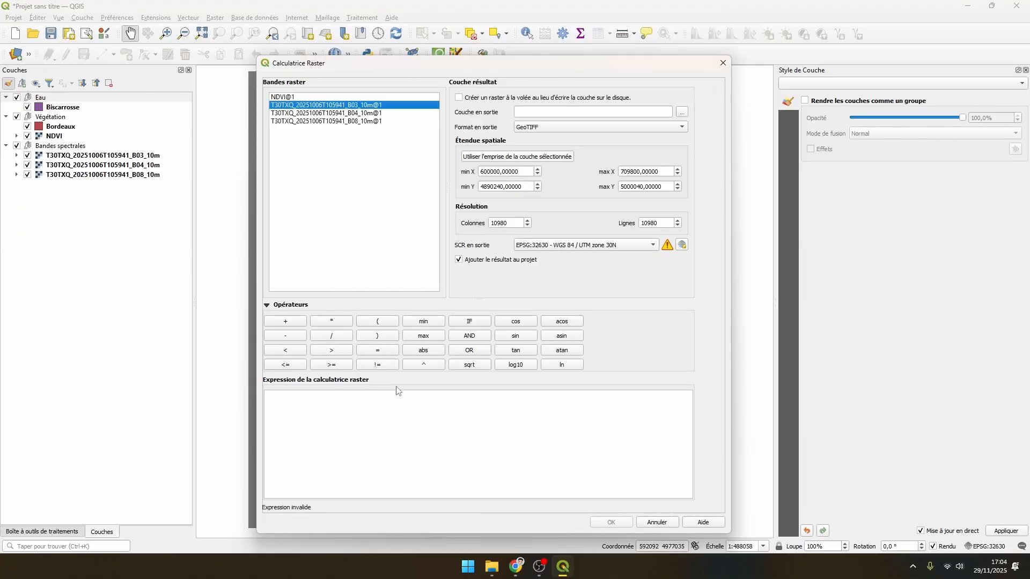
pyautogui.click(378, 322)
pyautogui.doubleClick(365, 106)
pyautogui.click(286, 336)
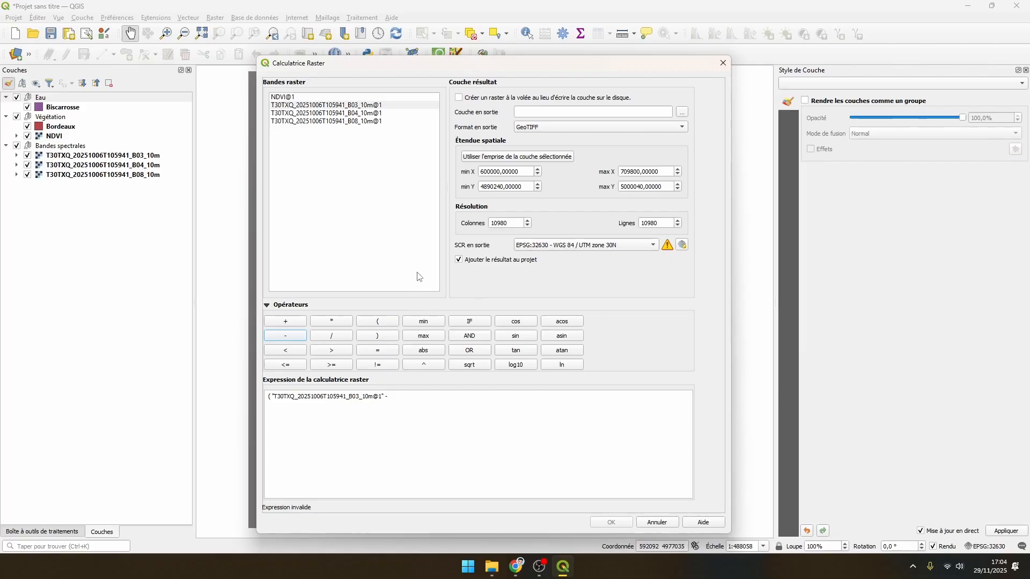
pyautogui.doubleClick(378, 121)
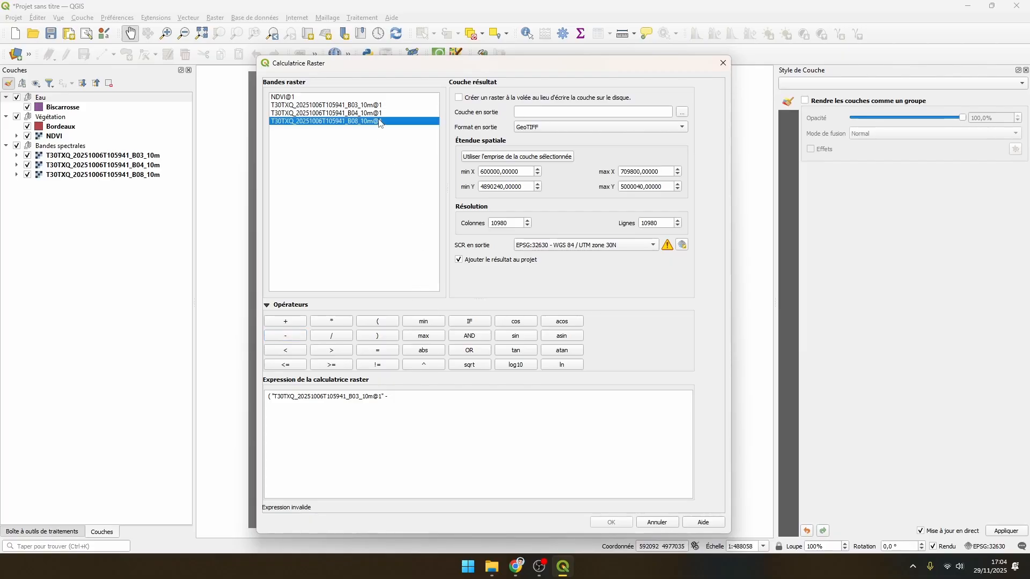
pyautogui.click(379, 336)
# Complete the expression by dividing by ("T30TXQ_20251006T105941_B03_10m@1" + "T30TXQ_20251006T105941_B08_10m@1").
pyautogui.click(337, 336)
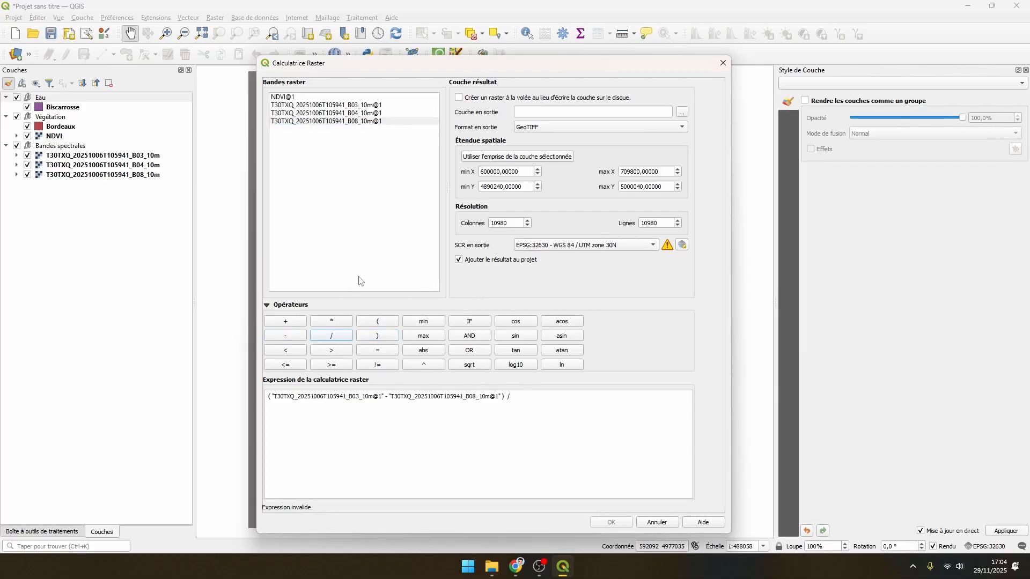
pyautogui.click(377, 324)
pyautogui.doubleClick(345, 107)
pyautogui.click(295, 322)
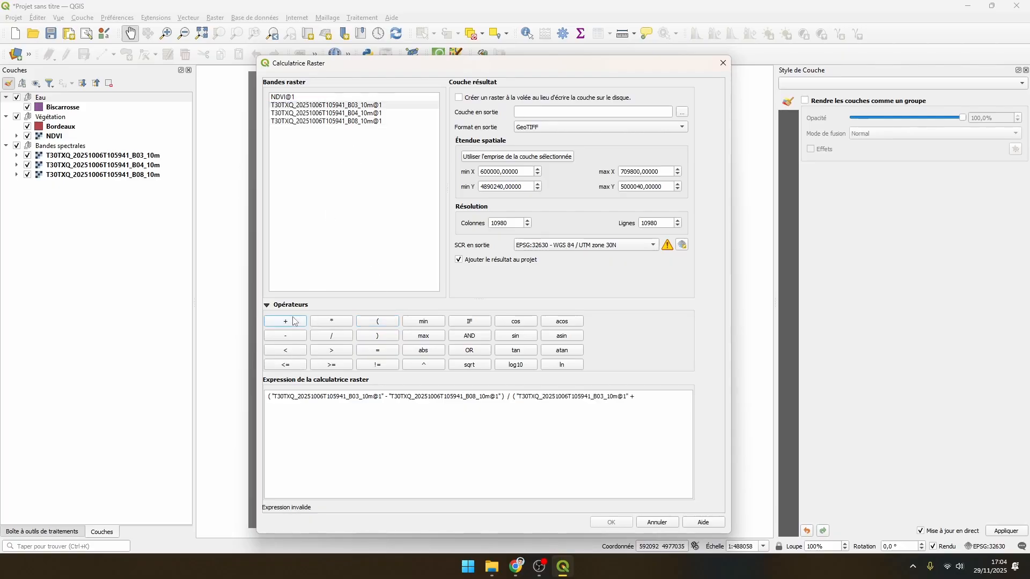
pyautogui.click(365, 123)
pyautogui.doubleClick(363, 123)
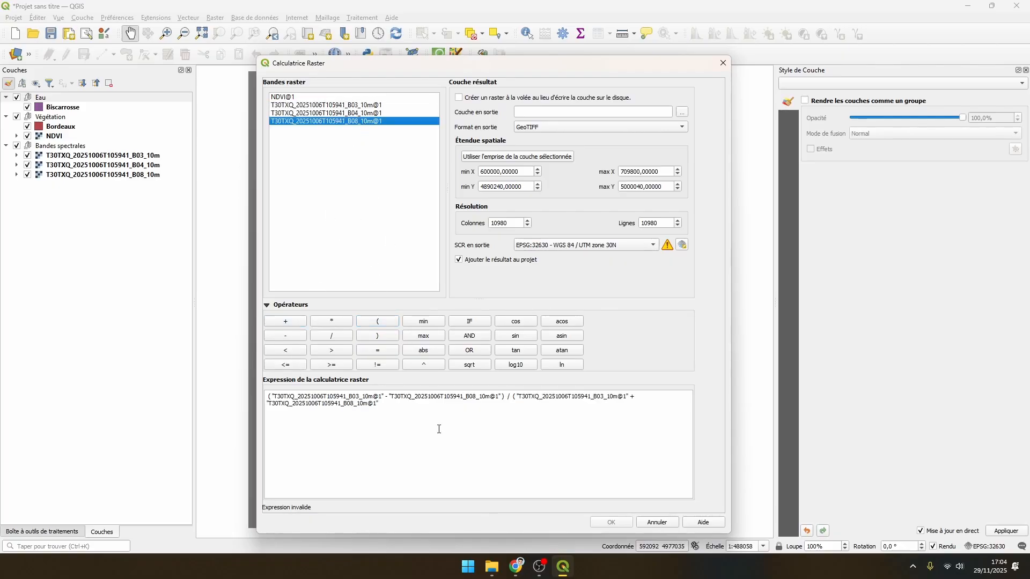
pyautogui.click(378, 336)
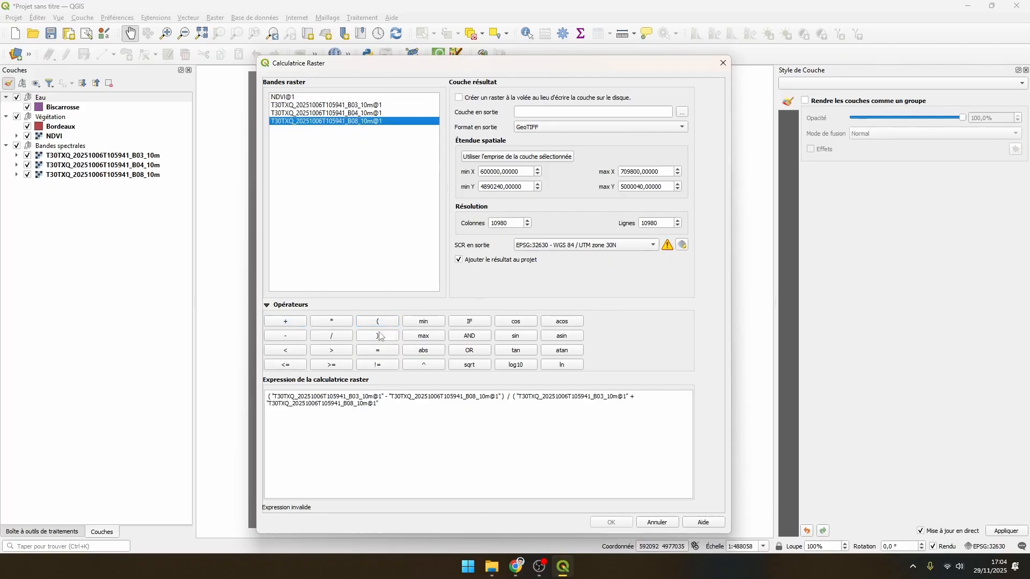
# Output the calculation to NDWI.tif, replacing the existing file, and move the NDWI layer below Biscarrosse in the Eau group.
pyautogui.click(682, 112)
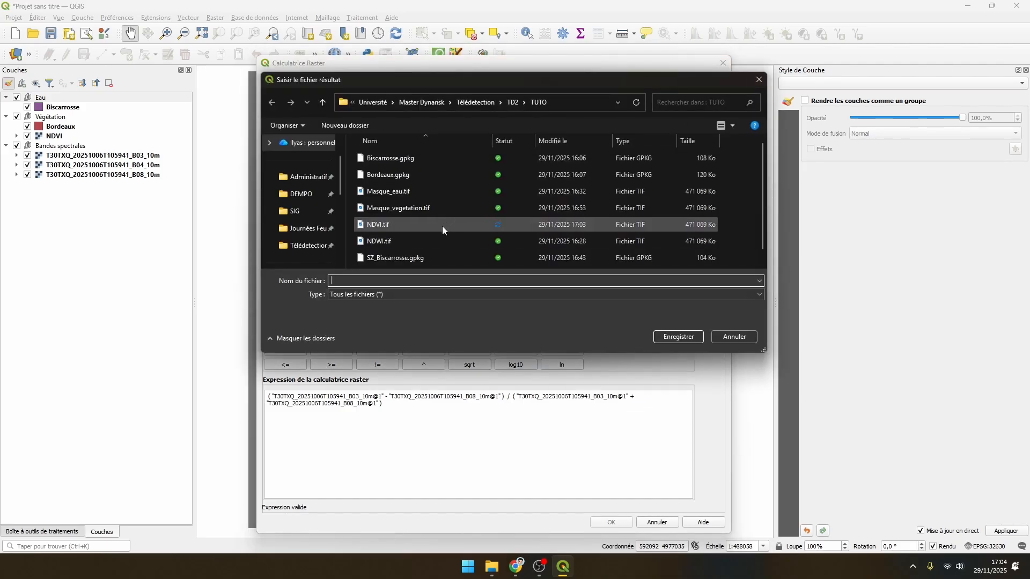
pyautogui.scroll(-1, 442, 226)
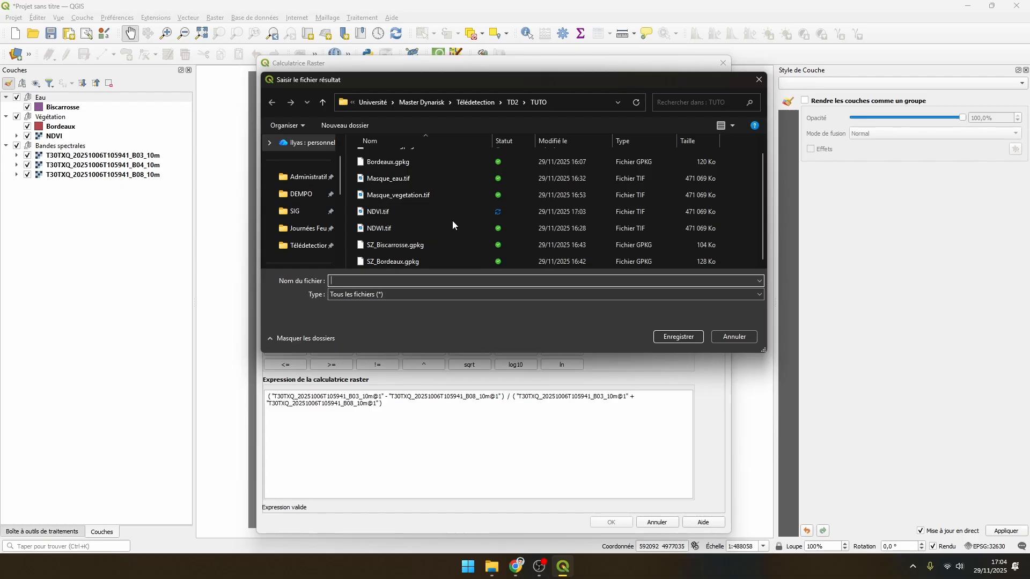
pyautogui.click(411, 231)
pyautogui.doubleClick(409, 228)
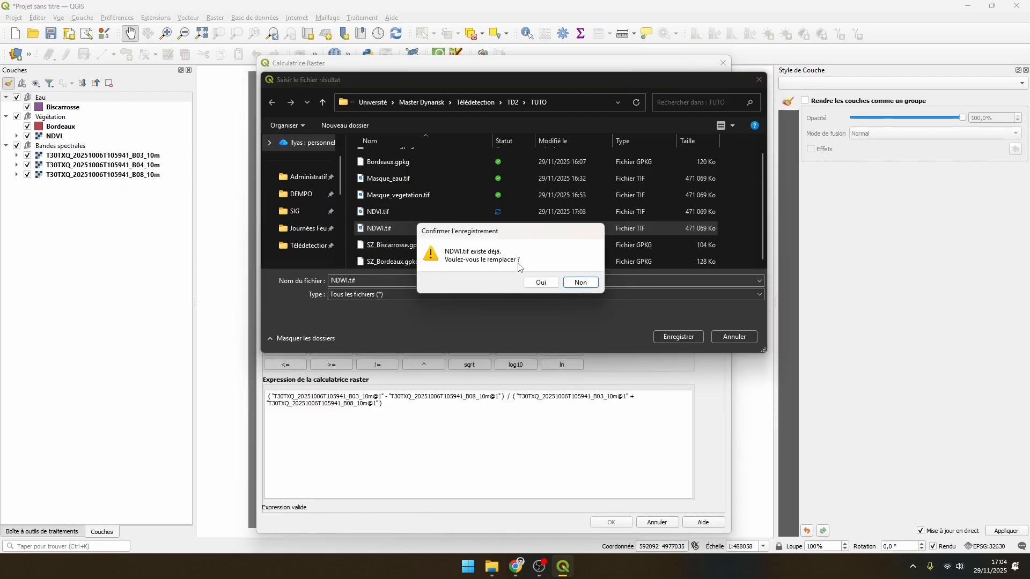
pyautogui.click(539, 280)
pyautogui.click(612, 522)
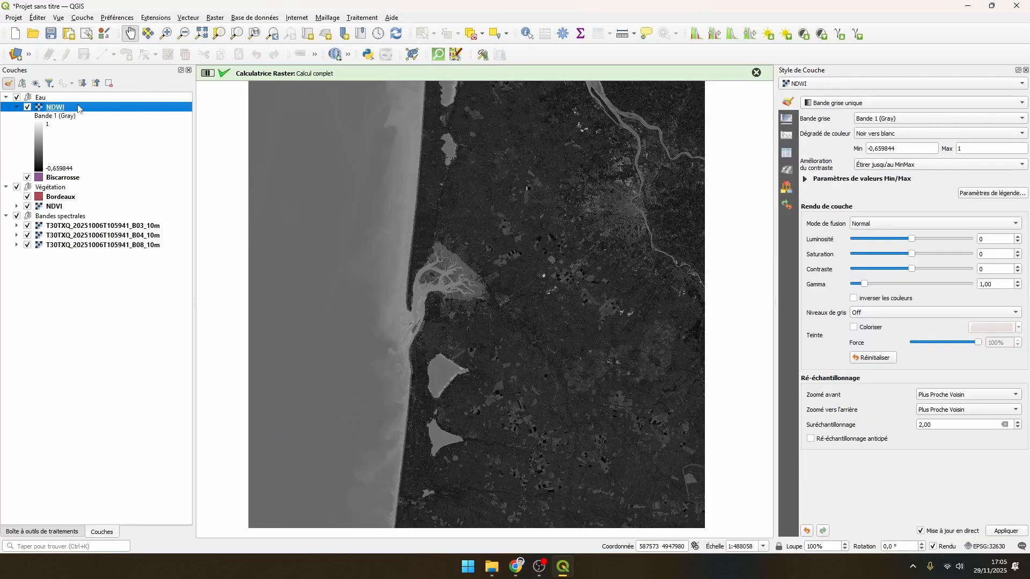
pyautogui.click(17, 107)
pyautogui.moveTo(51, 108); pyautogui.dragTo(63, 120)
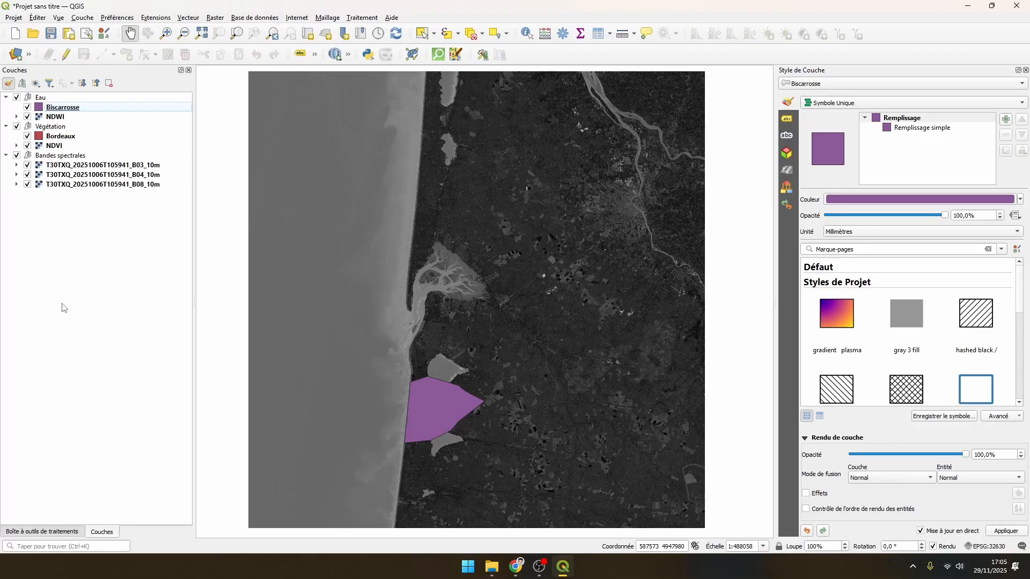
# Select the NDVI layer, then hide and collapse the Eau and Bandes spectrales groups.
pyautogui.click(66, 146)
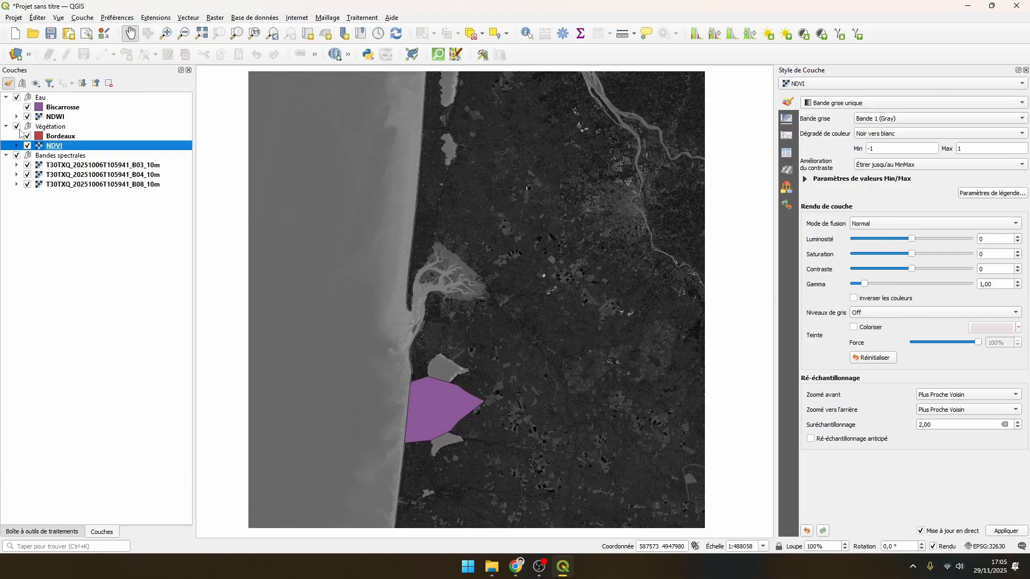
pyautogui.click(16, 98)
pyautogui.click(11, 98)
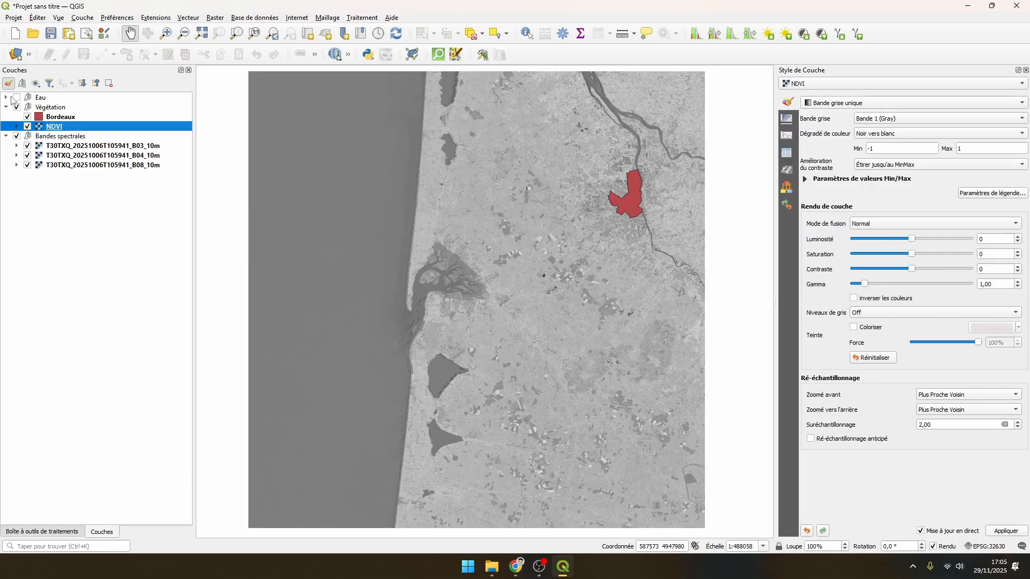
pyautogui.click(17, 136)
pyautogui.click(6, 136)
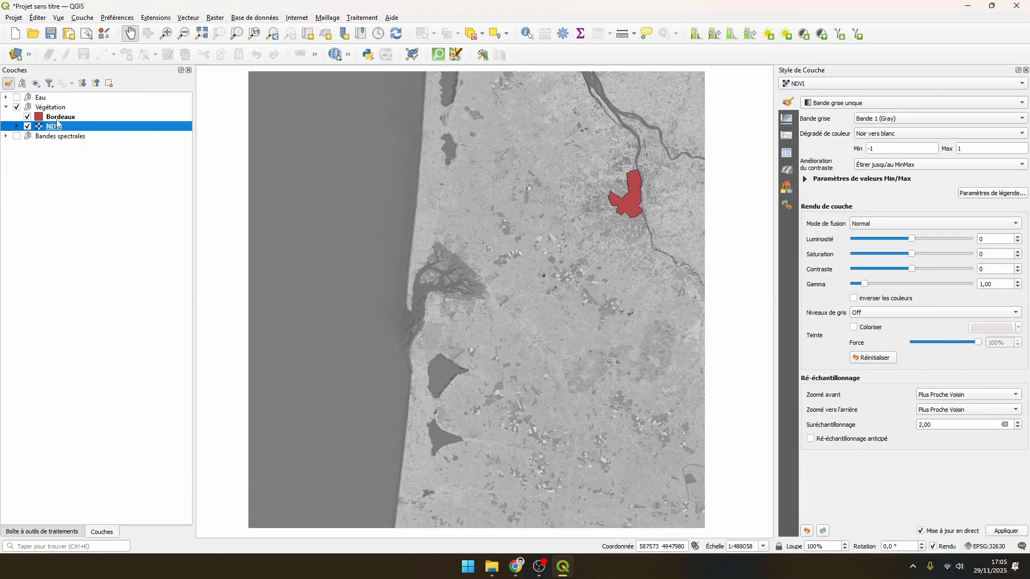
# Change the NDVI layer's rendering type to Pseudo-couleur à bande unique.
pyautogui.moveTo(614, 184); pyautogui.dragTo(404, 208)
pyautogui.scroll(1, 480, 231)
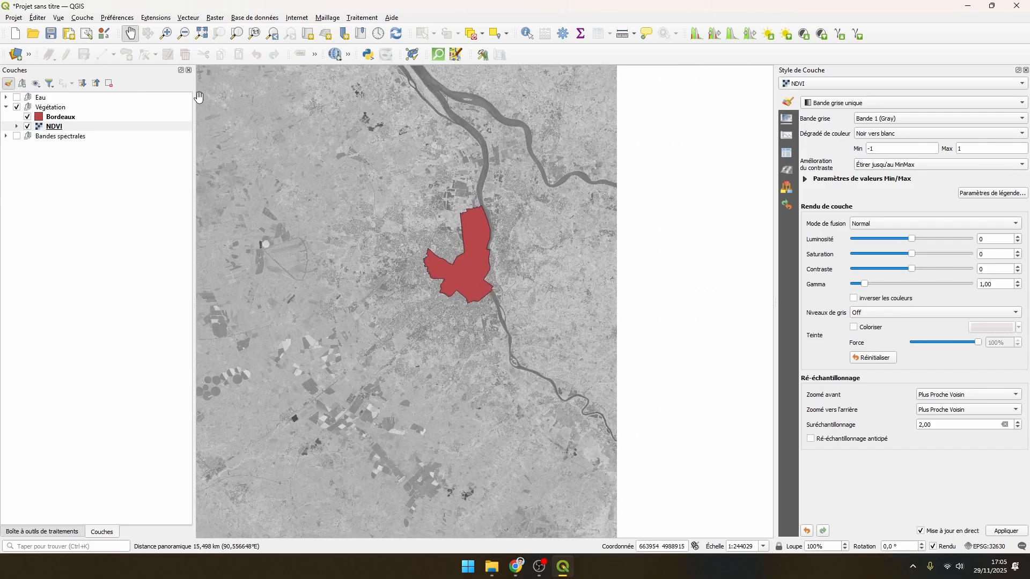
pyautogui.click(8, 85)
pyautogui.click(8, 84)
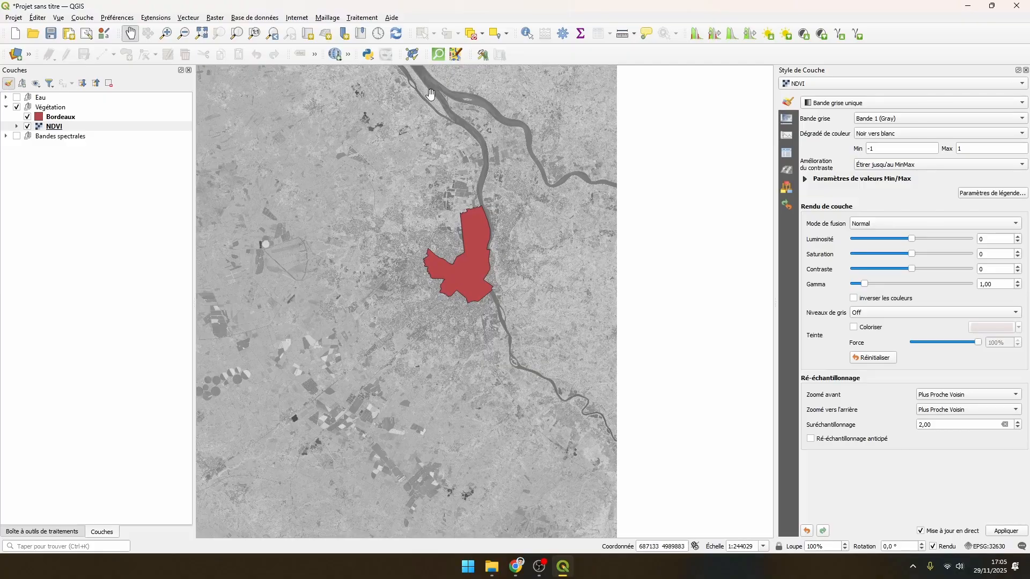
pyautogui.click(883, 103)
pyautogui.click(884, 104)
pyautogui.click(857, 105)
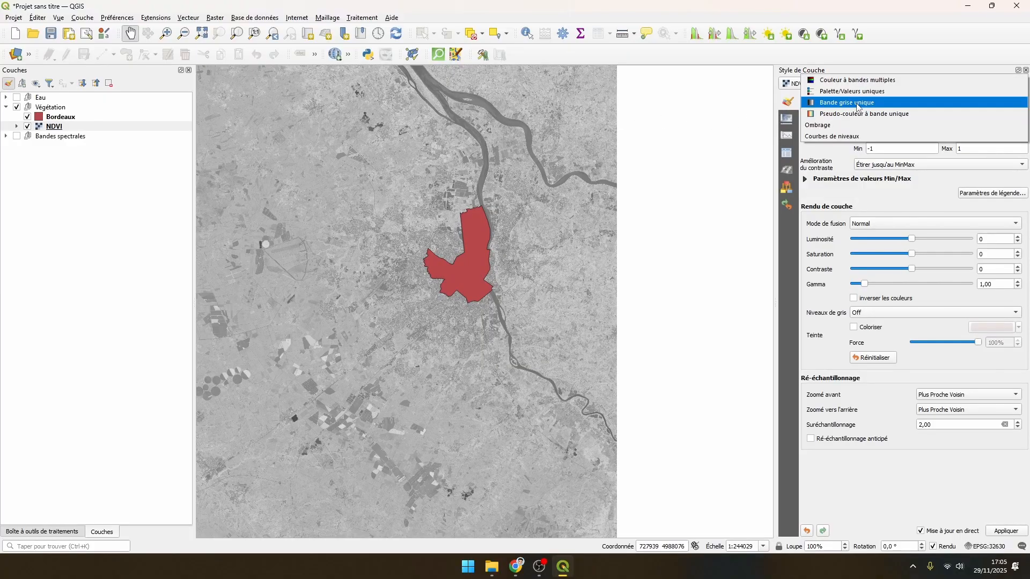
pyautogui.click(857, 114)
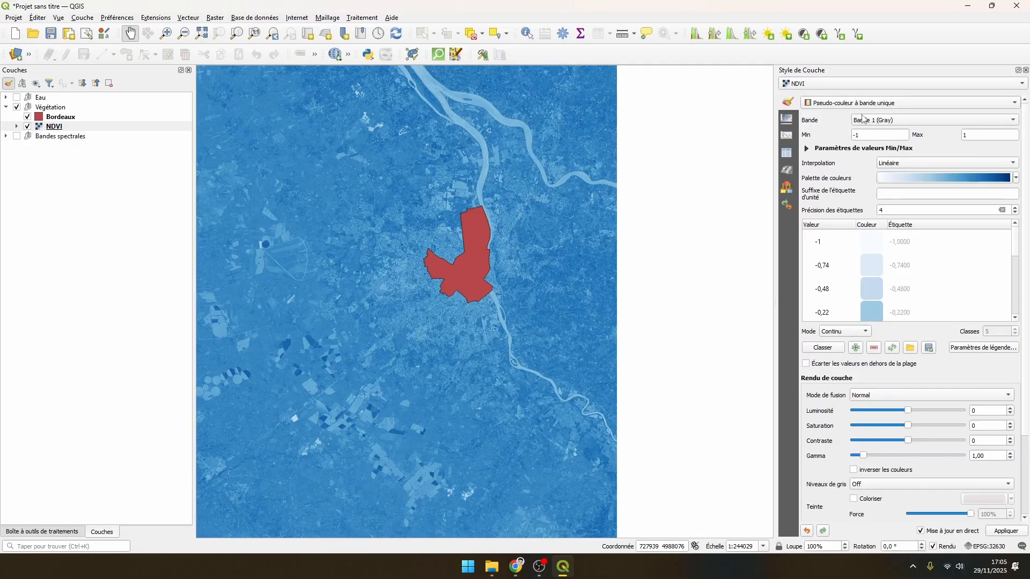
# Apply the Spectral colour ramp to the NDVI layer and view the area around Bordeaux.
pyautogui.moveTo(437, 248); pyautogui.dragTo(437, 288)
pyautogui.scroll(1, 437, 288)
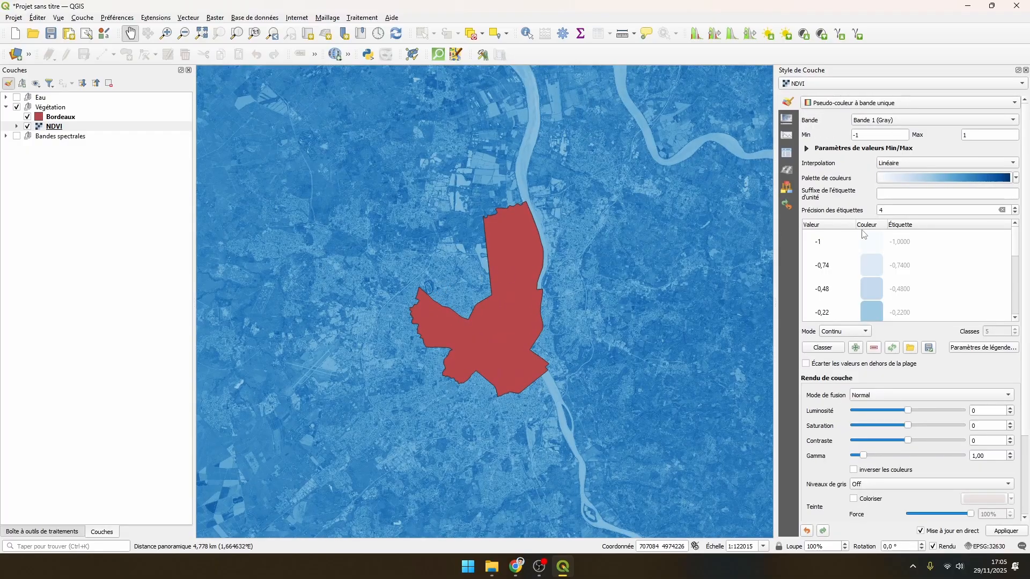
pyautogui.click(1015, 177)
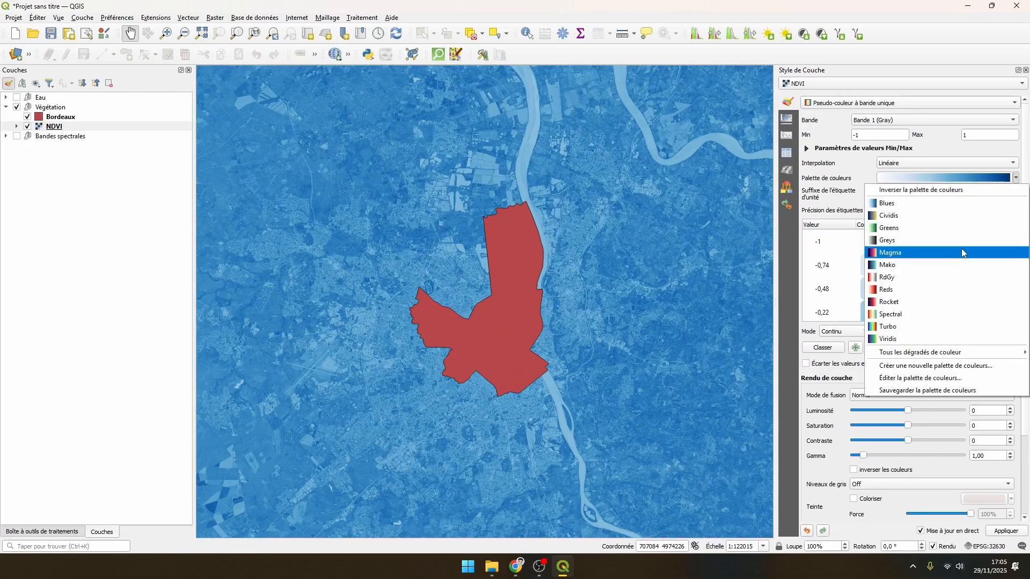
pyautogui.click(936, 315)
pyautogui.scroll(-1, 529, 271)
pyautogui.moveTo(485, 287); pyautogui.dragTo(604, 237)
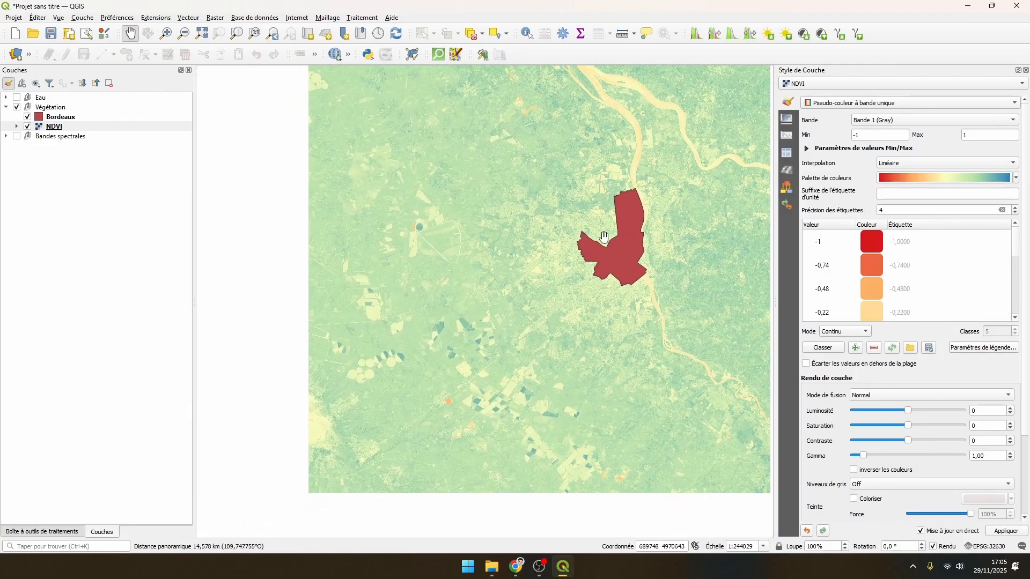
# Examine the NDVI class values and their colours along the coast and around Bordeaux.
pyautogui.scroll(-1, 516, 265)
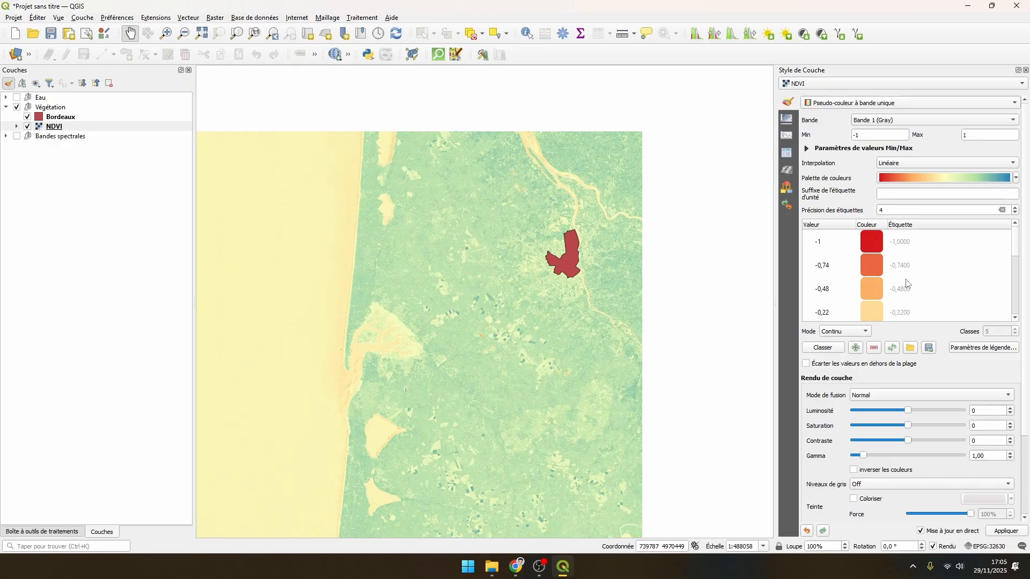
pyautogui.scroll(-5, 858, 289)
pyautogui.scroll(1, 835, 344)
pyautogui.scroll(1, 835, 345)
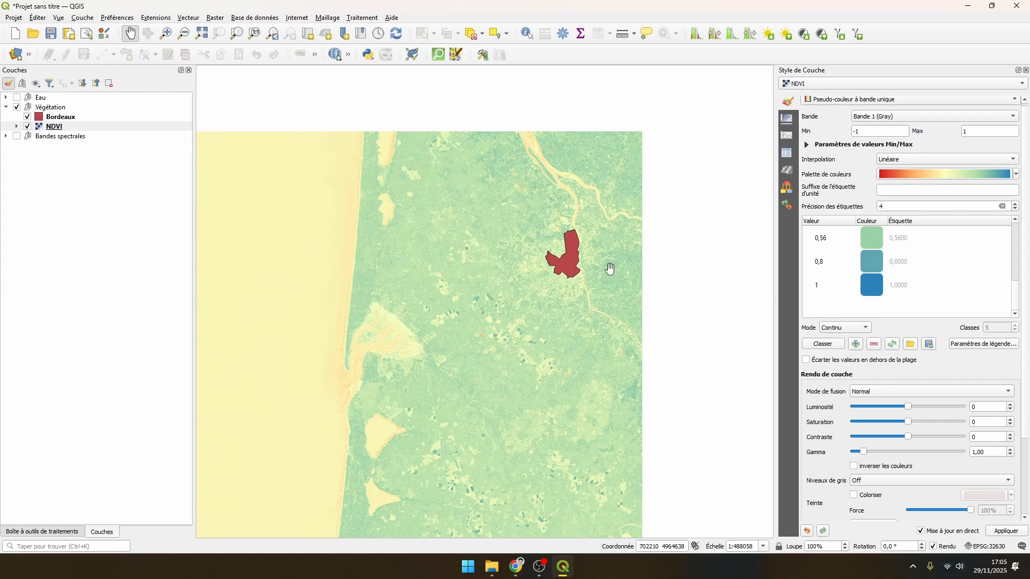
pyautogui.moveTo(566, 236); pyautogui.dragTo(550, 273)
pyautogui.scroll(1, 549, 274)
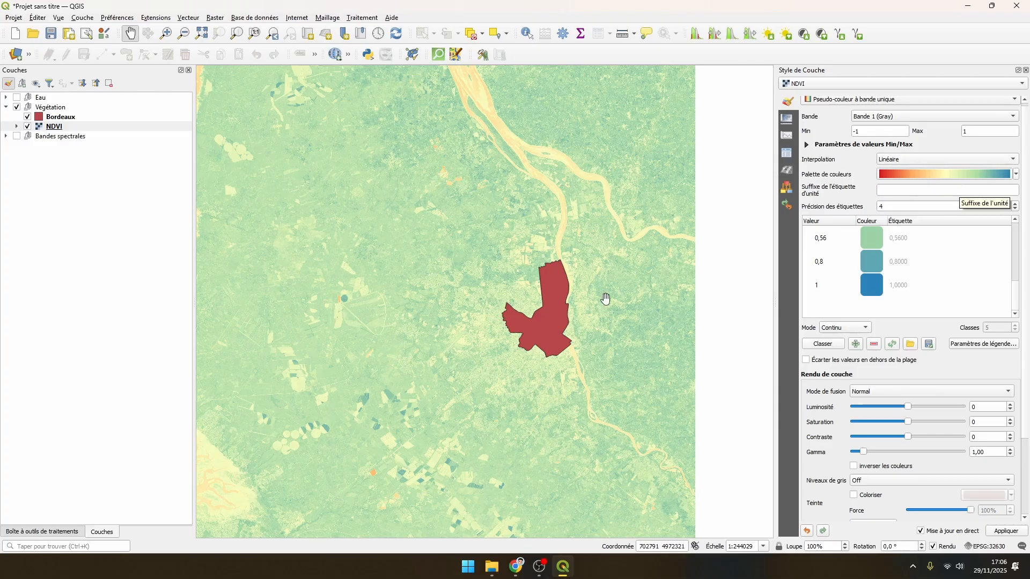
pyautogui.scroll(-1, 430, 299)
pyautogui.moveTo(409, 343); pyautogui.dragTo(494, 316)
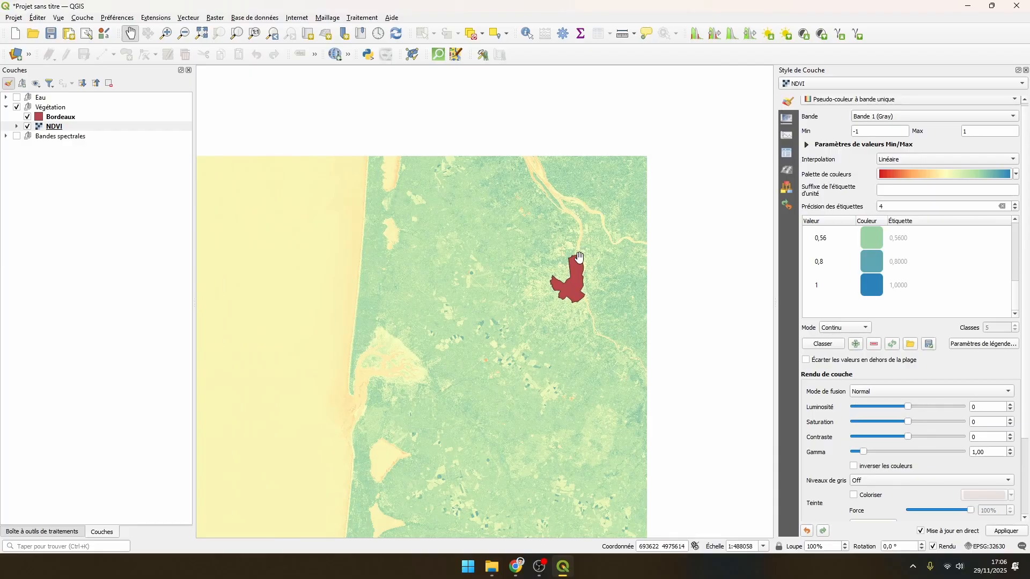
pyautogui.scroll(2, 579, 258)
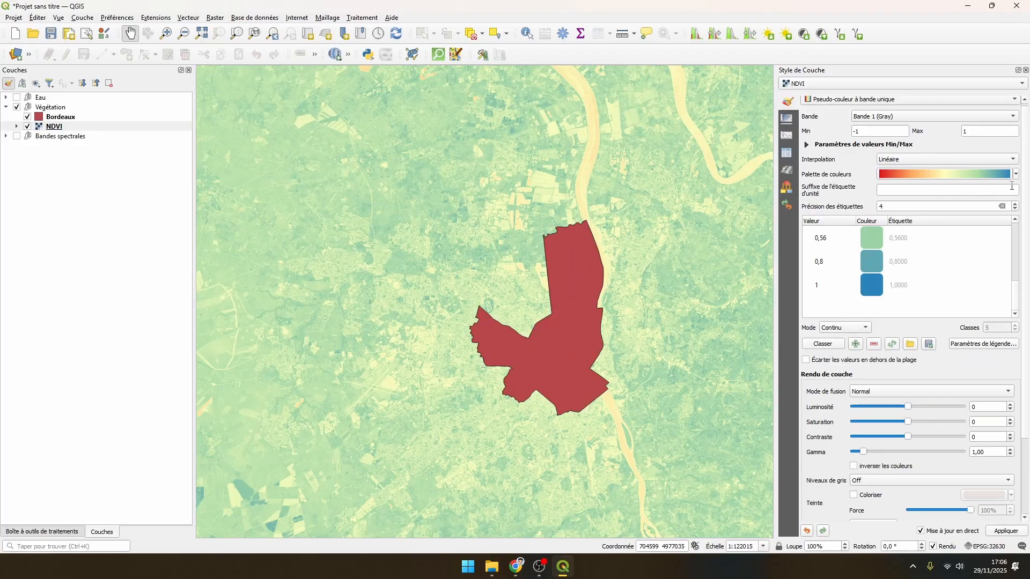
# Apply a white-to-green colour ramp to the NDVI layer and compute its raster histogram.
pyautogui.click(1017, 174)
pyautogui.click(935, 219)
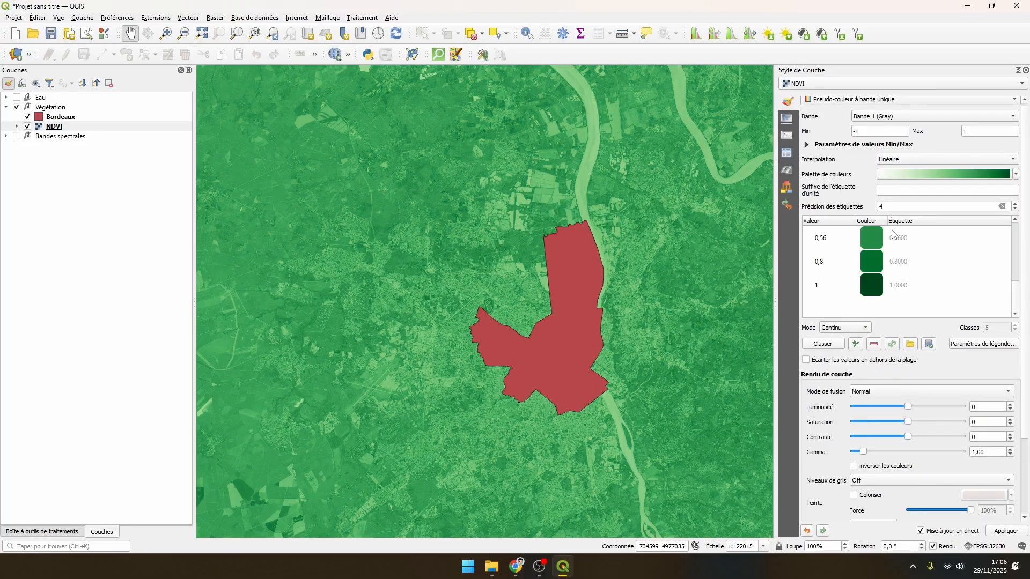
pyautogui.moveTo(395, 379); pyautogui.dragTo(441, 295)
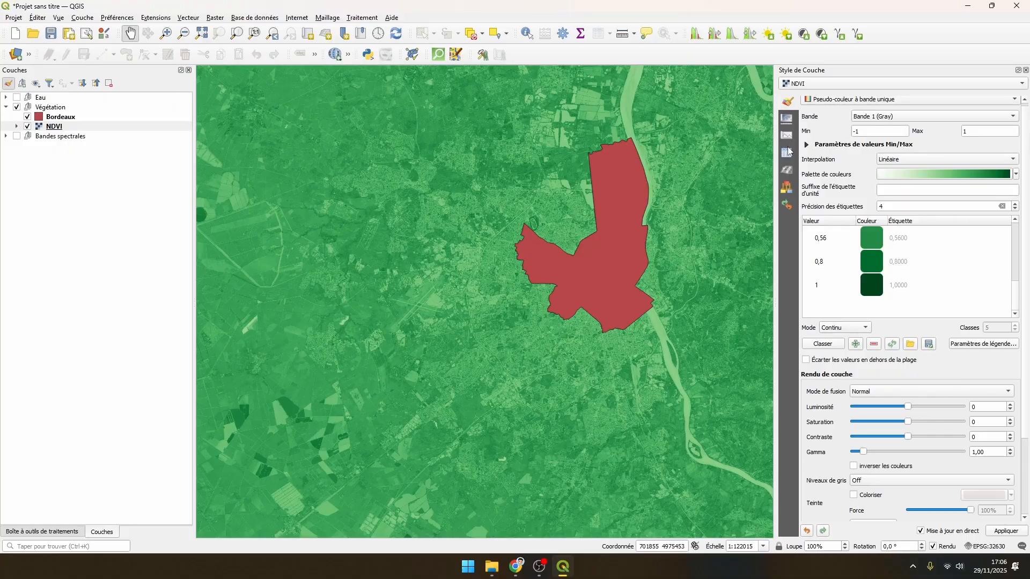
pyautogui.click(788, 137)
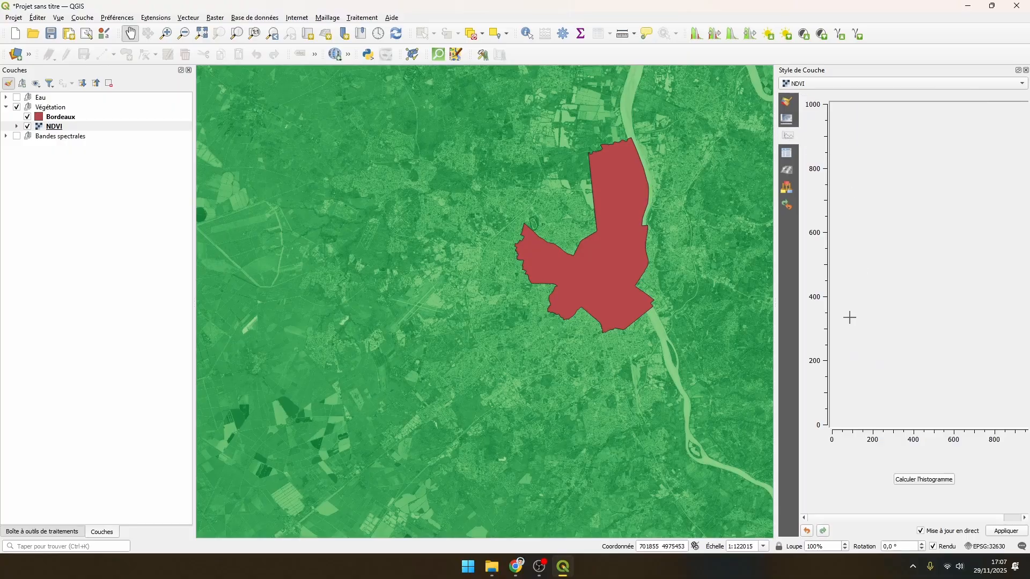
pyautogui.click(924, 479)
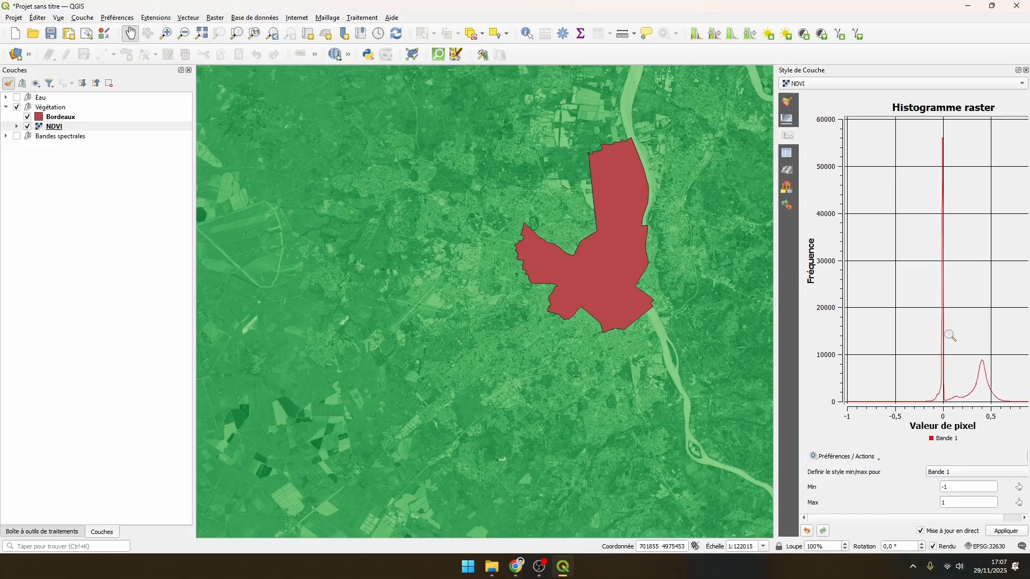
# Pick a minimum of -0,073 and a maximum of 0,067 on the NDVI histogram, around the peak near zero.
pyautogui.click(1018, 487)
pyautogui.click(938, 402)
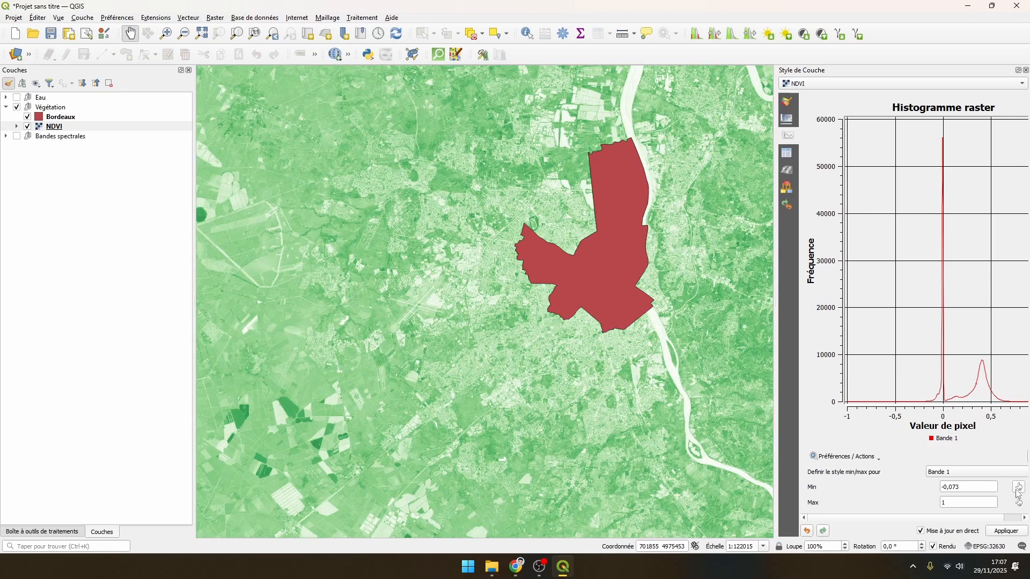
pyautogui.click(950, 397)
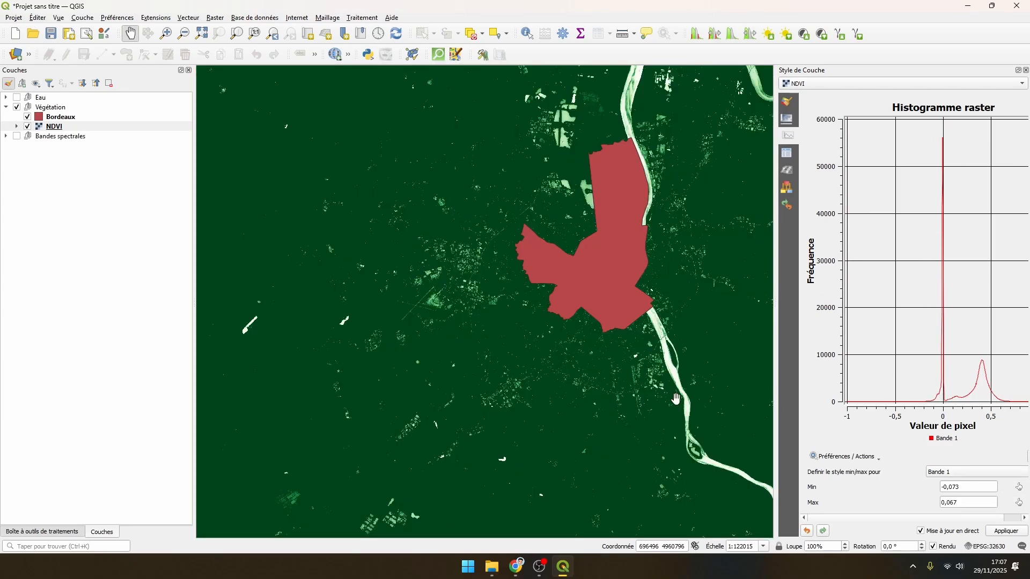
pyautogui.scroll(-2, 598, 290)
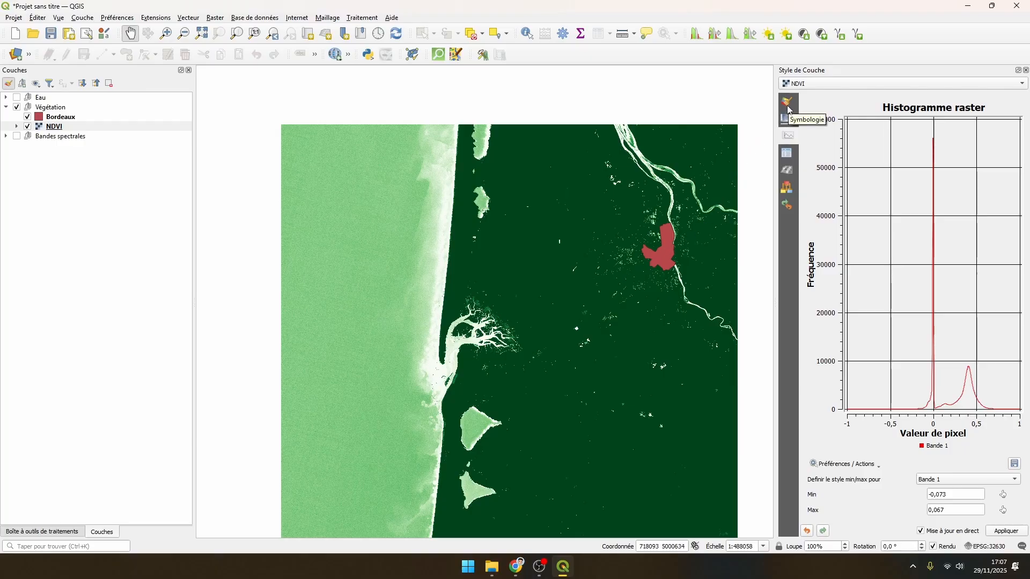
# Discard NDVI values outside the min/max range, and check the rendering over the coastal lakes and around Bordeaux against the histogram.
pyautogui.click(788, 102)
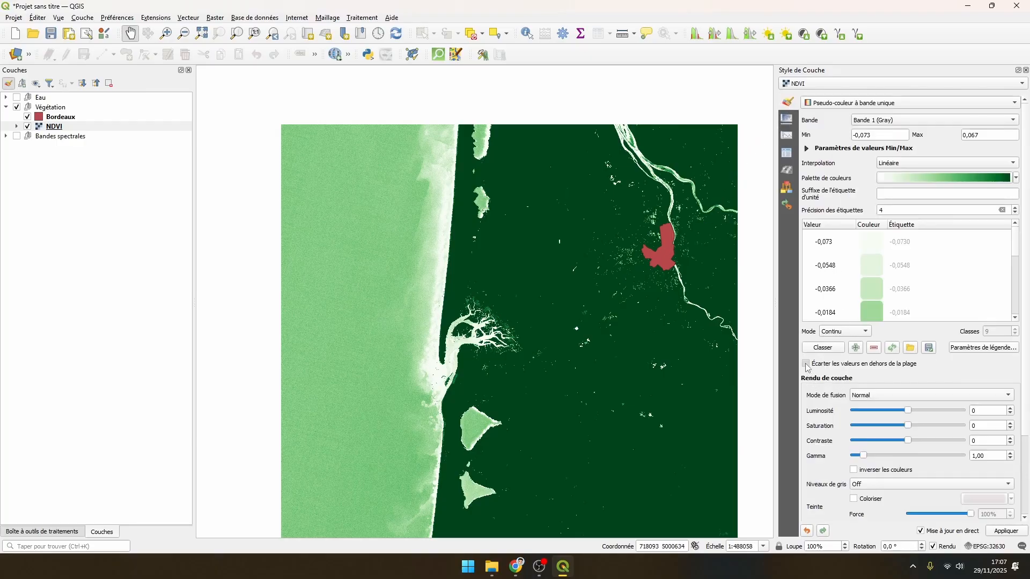
pyautogui.click(805, 364)
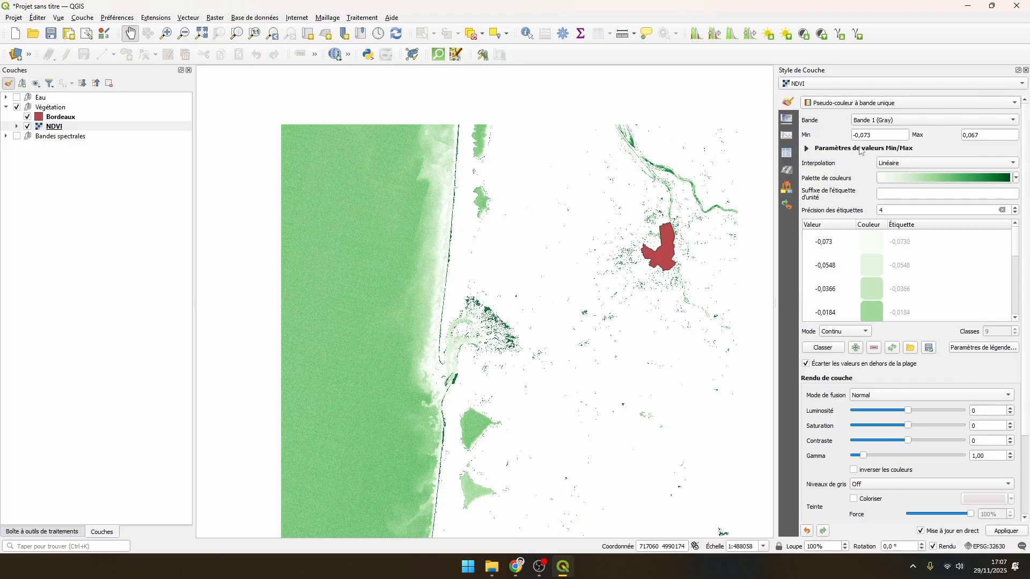
pyautogui.click(788, 136)
pyautogui.scroll(2, 467, 448)
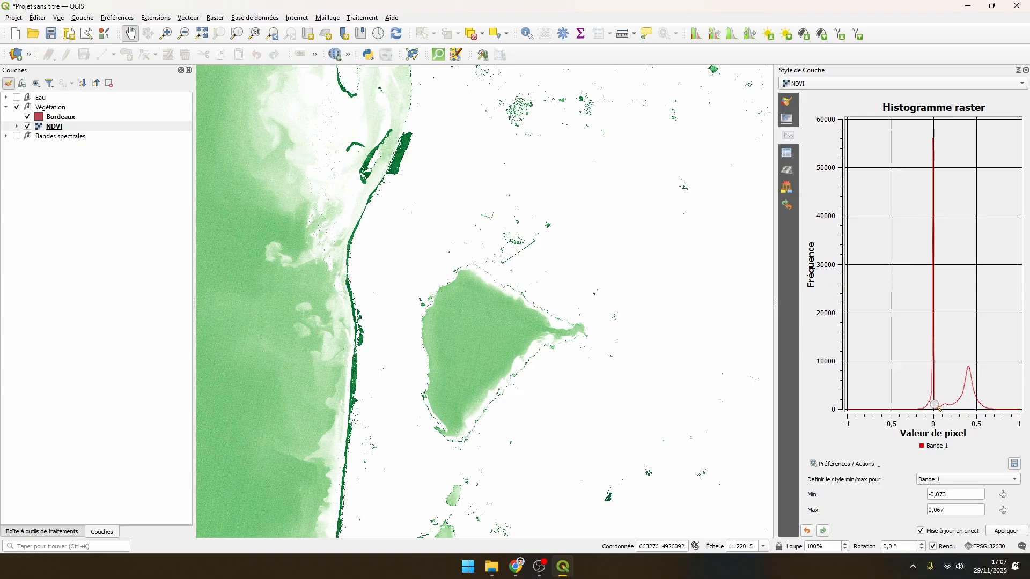
pyautogui.scroll(-2, 464, 333)
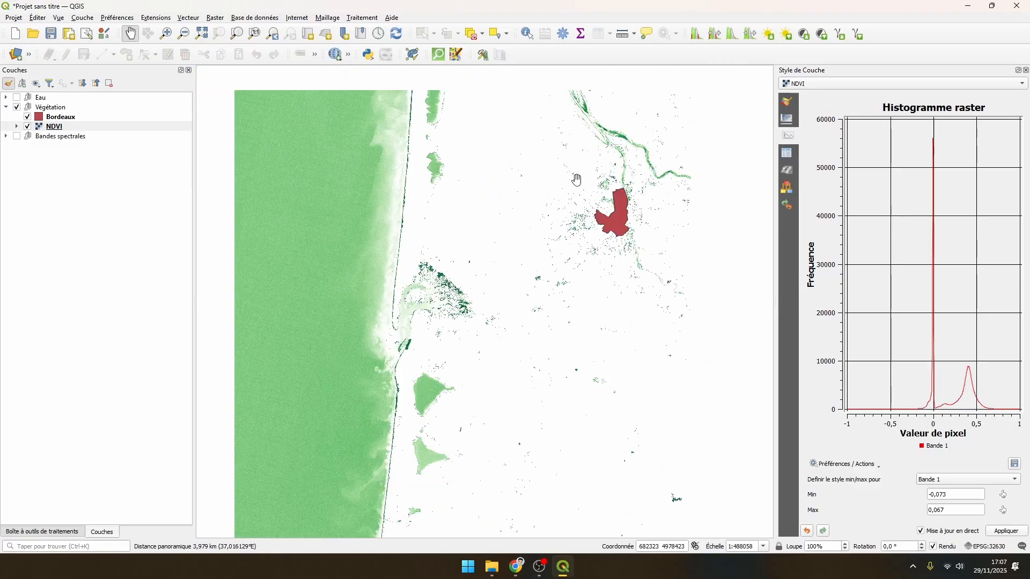
pyautogui.moveTo(649, 225); pyautogui.dragTo(600, 283)
pyautogui.scroll(1, 519, 232)
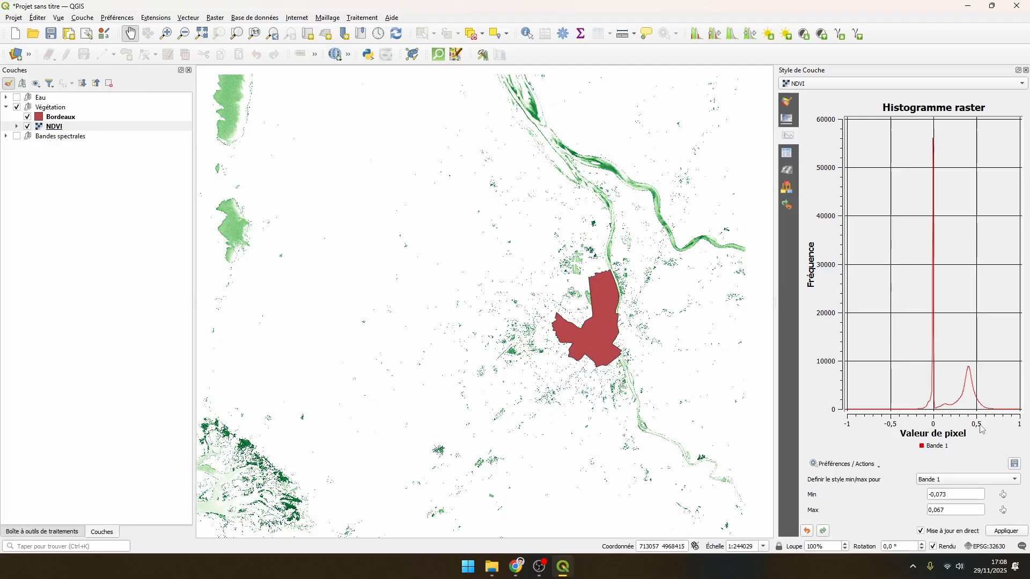
# Pick a minimum of 0,236 and a maximum of 0,622 on the NDVI histogram, around the vegetation peak.
pyautogui.click(1004, 495)
pyautogui.click(954, 416)
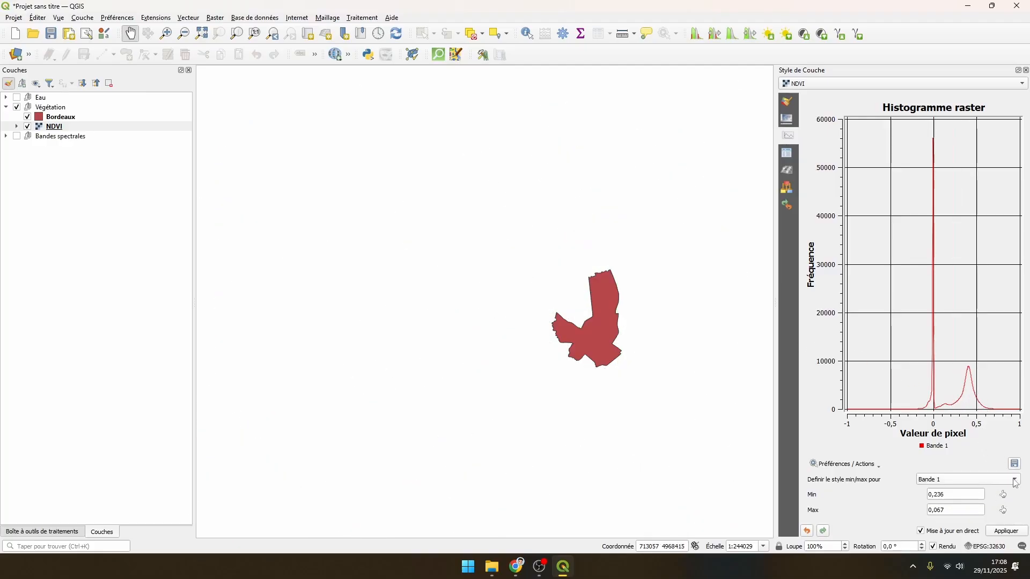
pyautogui.click(1003, 510)
pyautogui.click(987, 416)
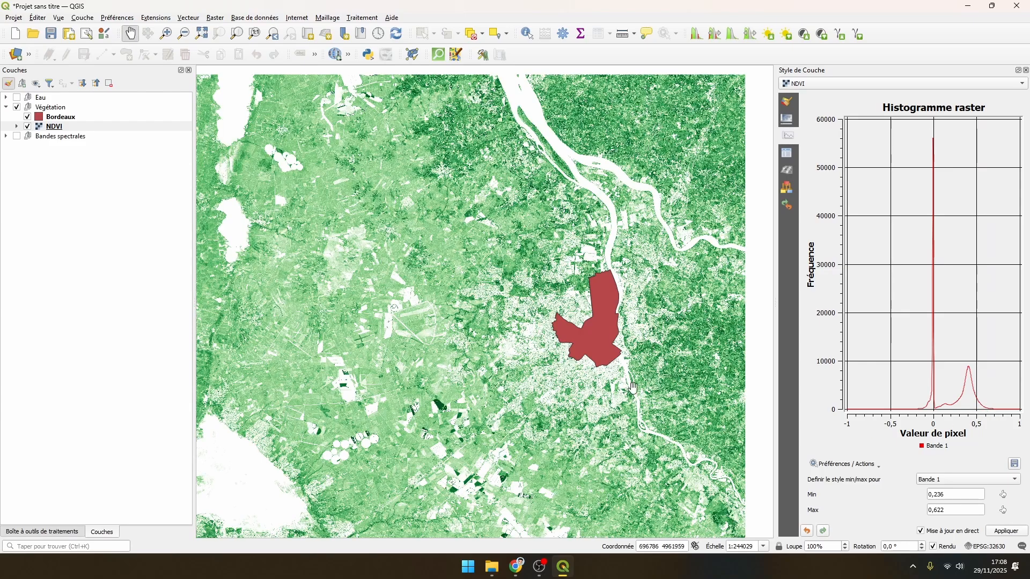
# Examine the NDVI vegetation along the coast, around the bay and close to the Bordeaux boundary.
pyautogui.scroll(-2, 573, 362)
pyautogui.moveTo(516, 403); pyautogui.dragTo(521, 350)
pyautogui.scroll(1, 504, 356)
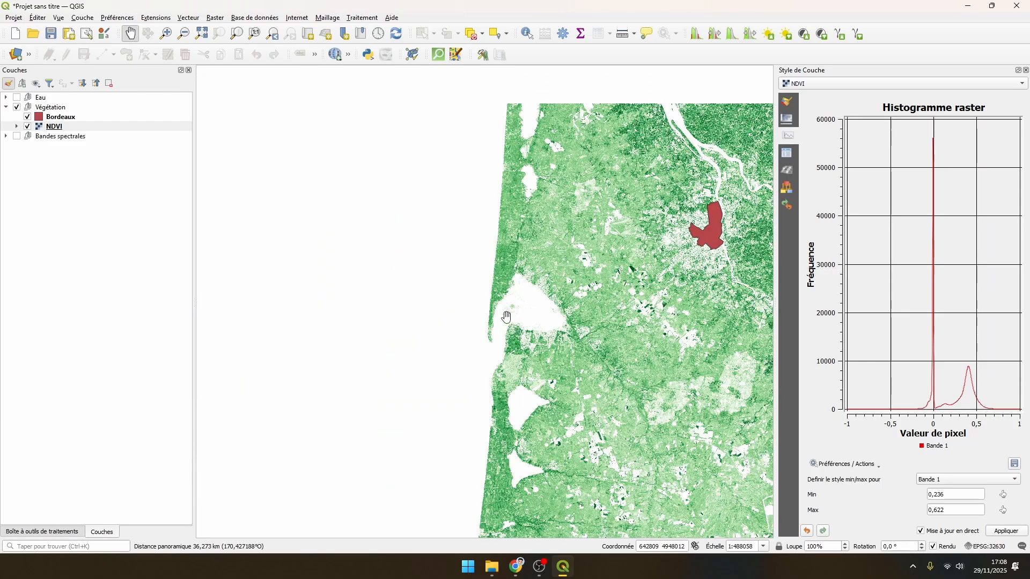
pyautogui.scroll(1, 509, 316)
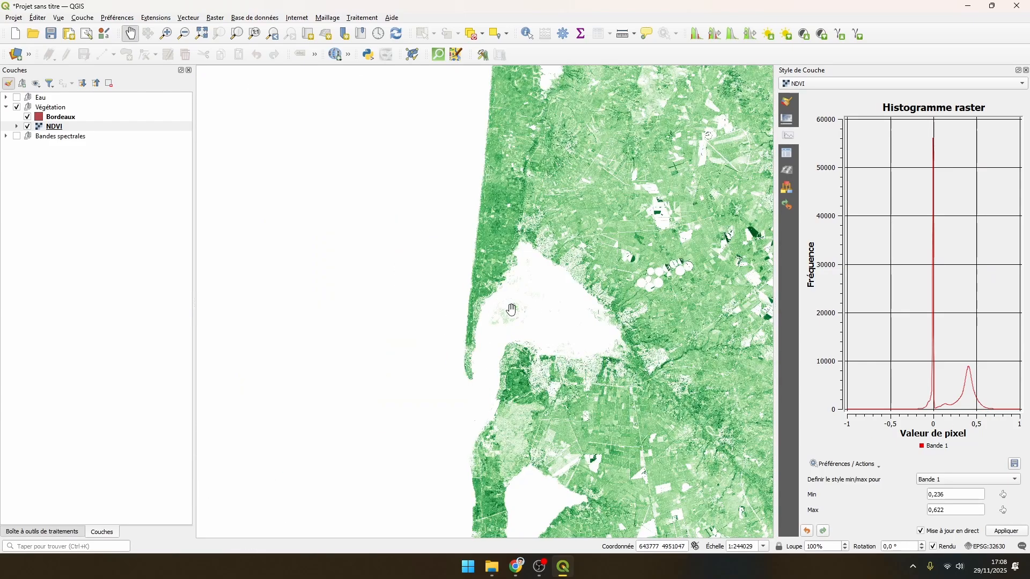
pyautogui.moveTo(536, 301); pyautogui.dragTo(458, 352)
pyautogui.moveTo(606, 285); pyautogui.dragTo(479, 344)
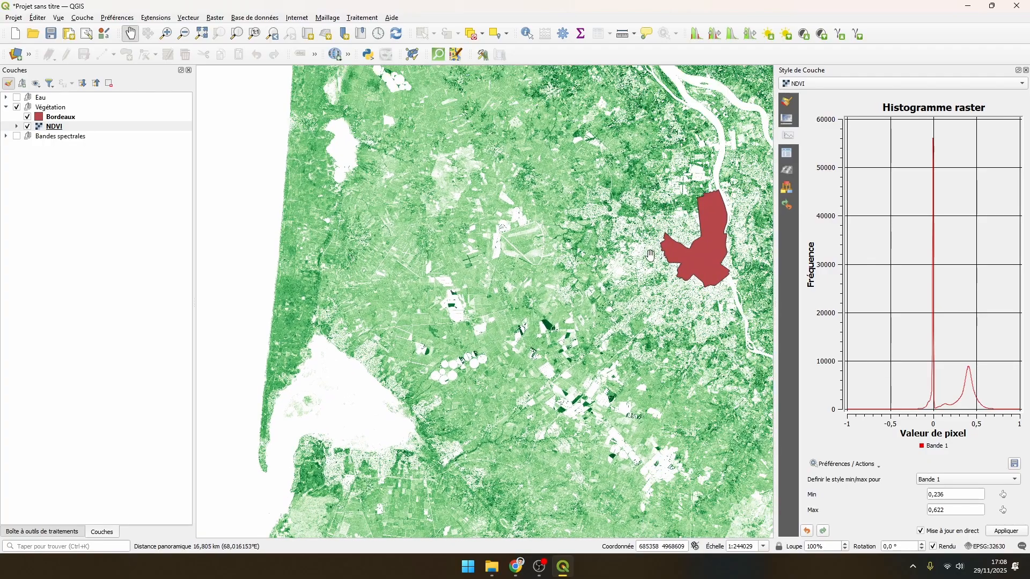
pyautogui.moveTo(702, 255); pyautogui.dragTo(561, 279)
pyautogui.scroll(1, 549, 223)
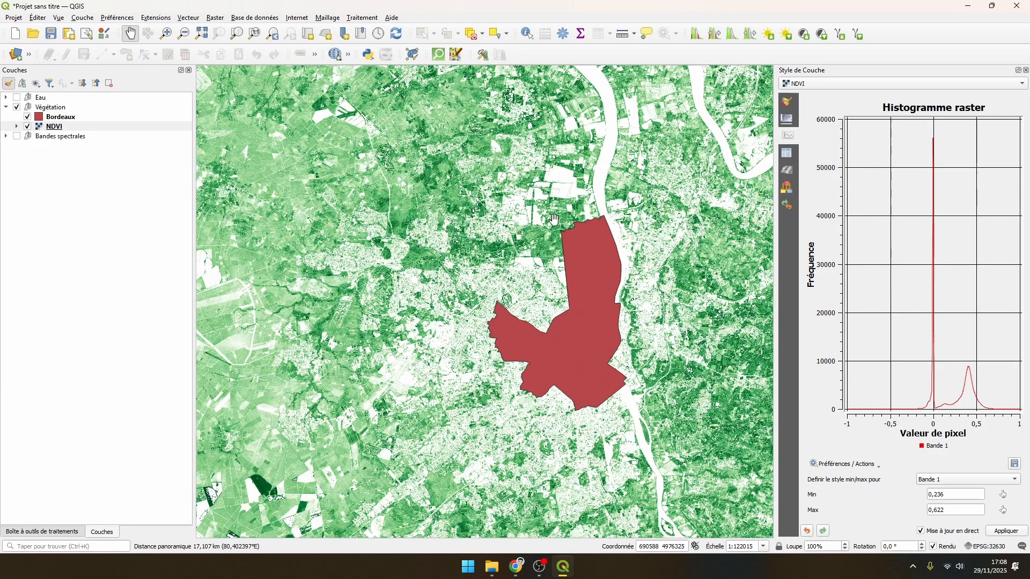
pyautogui.scroll(1, 555, 253)
pyautogui.scroll(1, 571, 333)
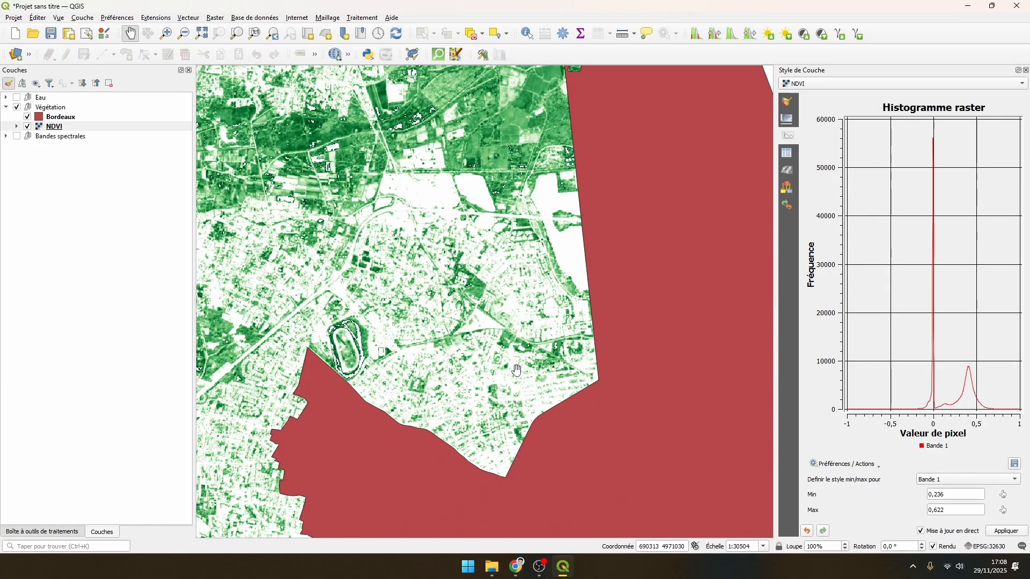
# Hide the Bordeaux layer to view the NDVI values across the whole city.
pyautogui.scroll(-1, 456, 348)
pyautogui.click(26, 117)
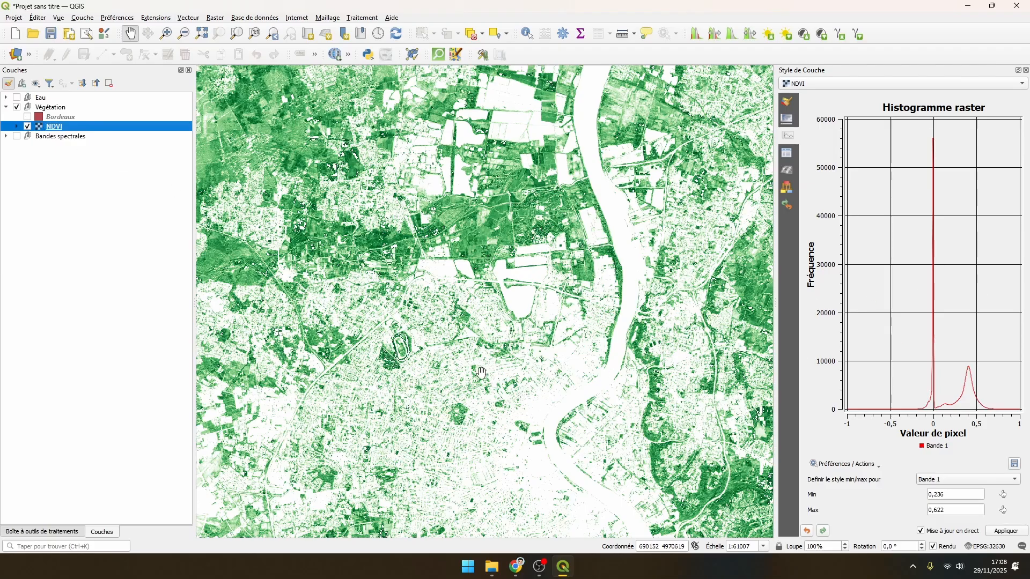
pyautogui.moveTo(481, 375); pyautogui.dragTo(499, 297)
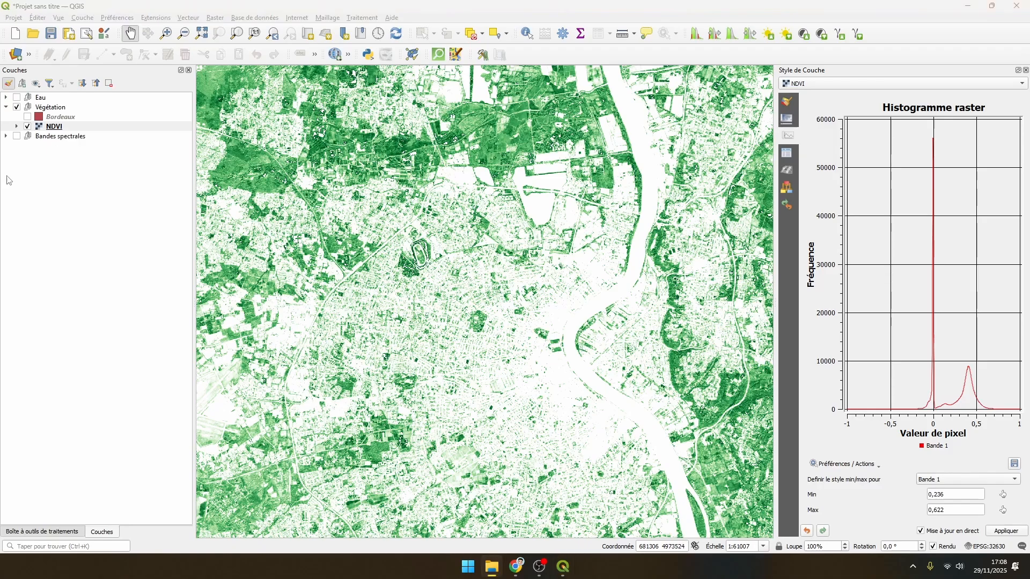
# Expand the Bandes spectrales group and add the T30TXQ_20251006T105941_TCI_10m raster above NDVI in the Végétation group.
pyautogui.click(6, 136)
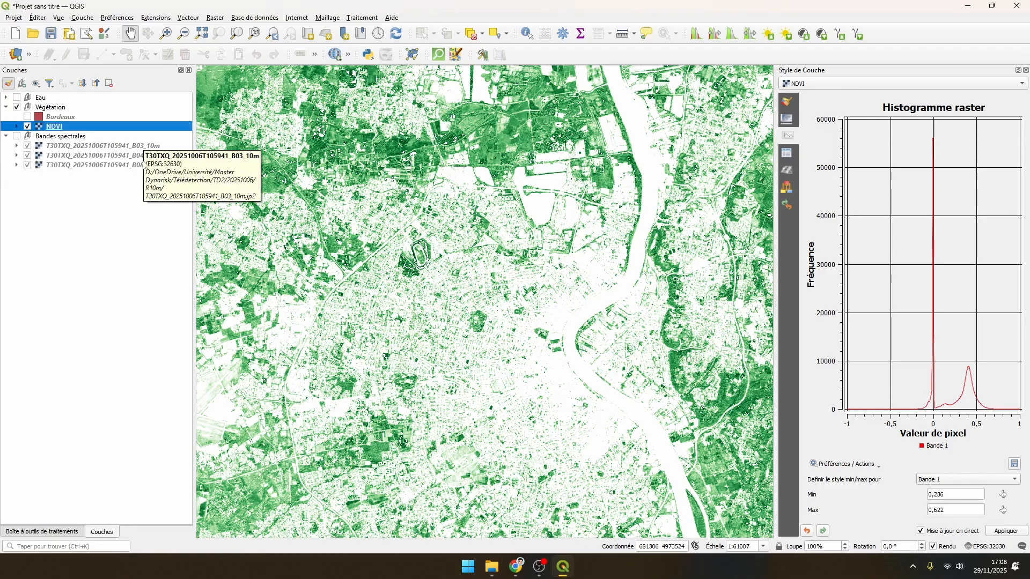
pyautogui.click(215, 17)
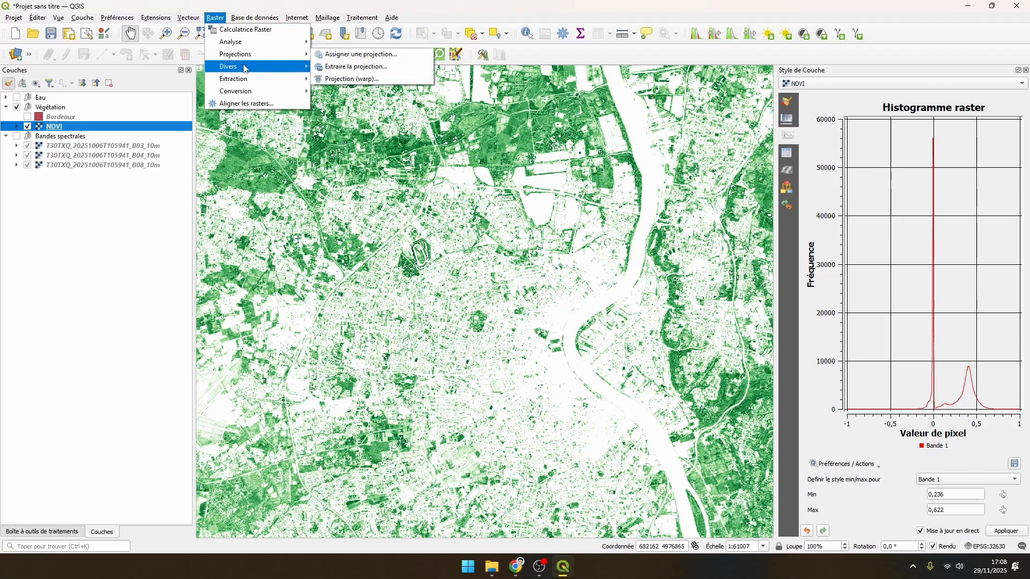
pyautogui.moveTo(268, 66)
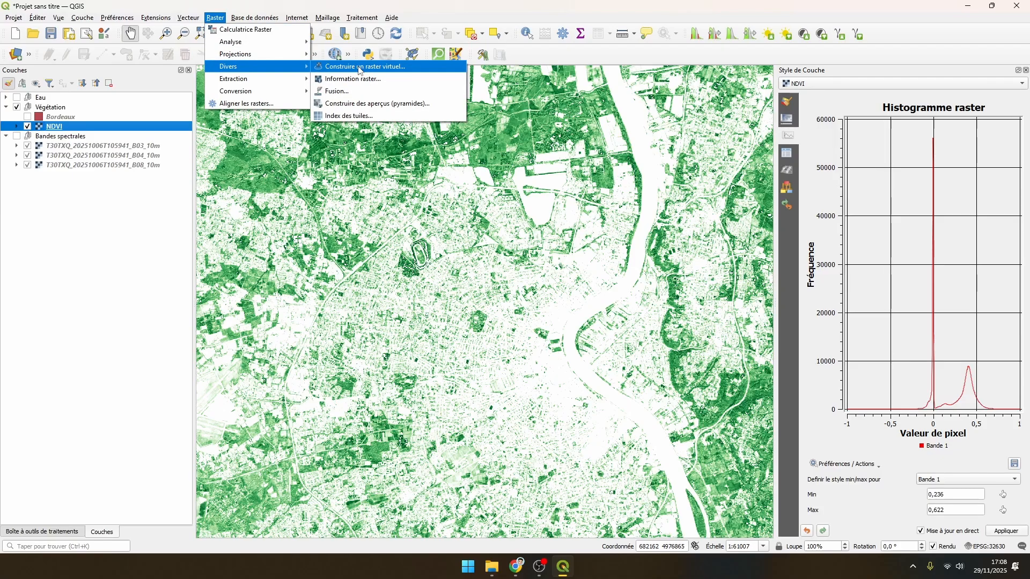
pyautogui.moveTo(556, 284); pyautogui.dragTo(73, 210)
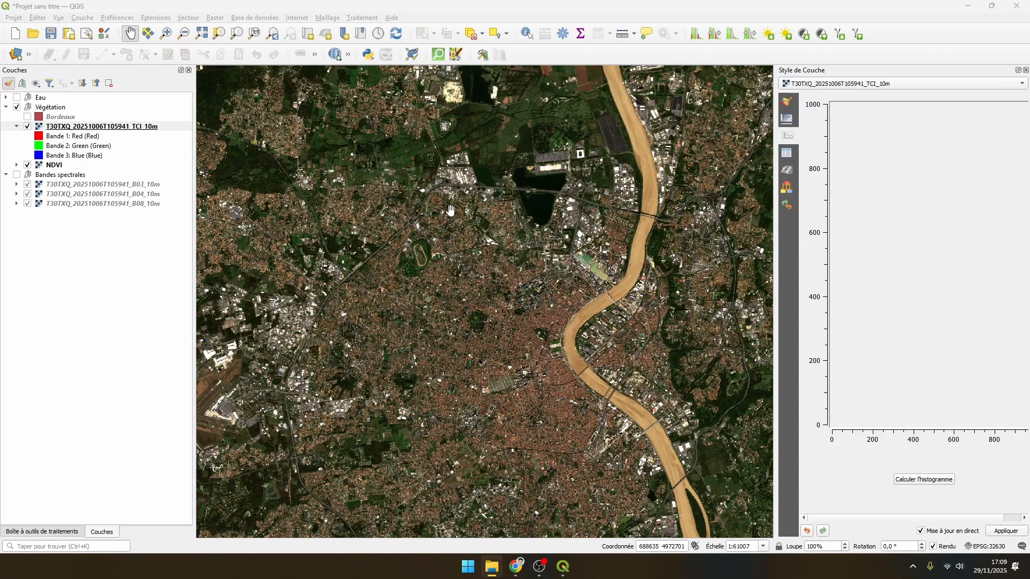
# Inspect the lakes, fields and woods north of Bordeaux on the true-colour TCI image.
pyautogui.moveTo(419, 222); pyautogui.dragTo(445, 314)
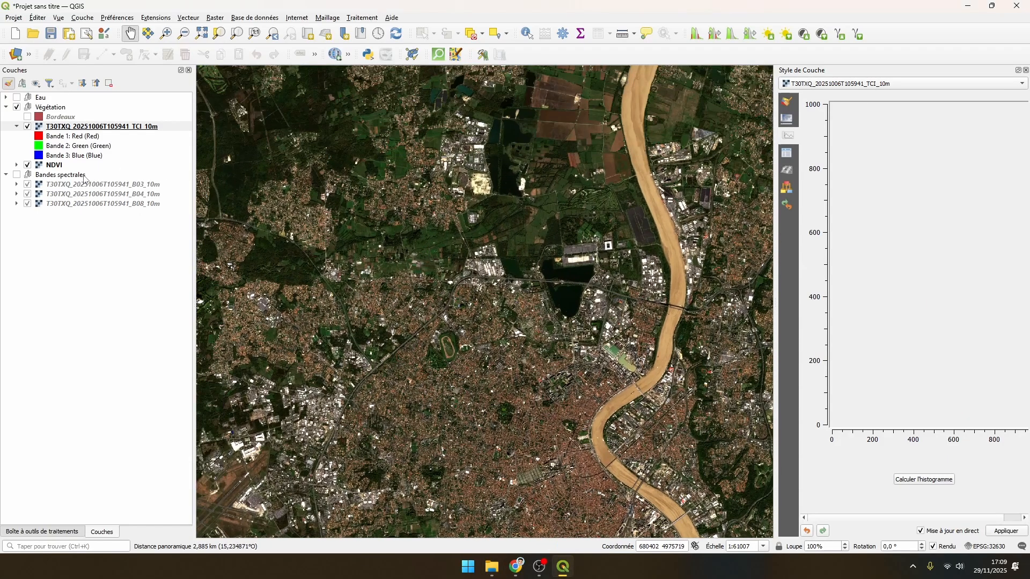
pyautogui.scroll(2, 518, 242)
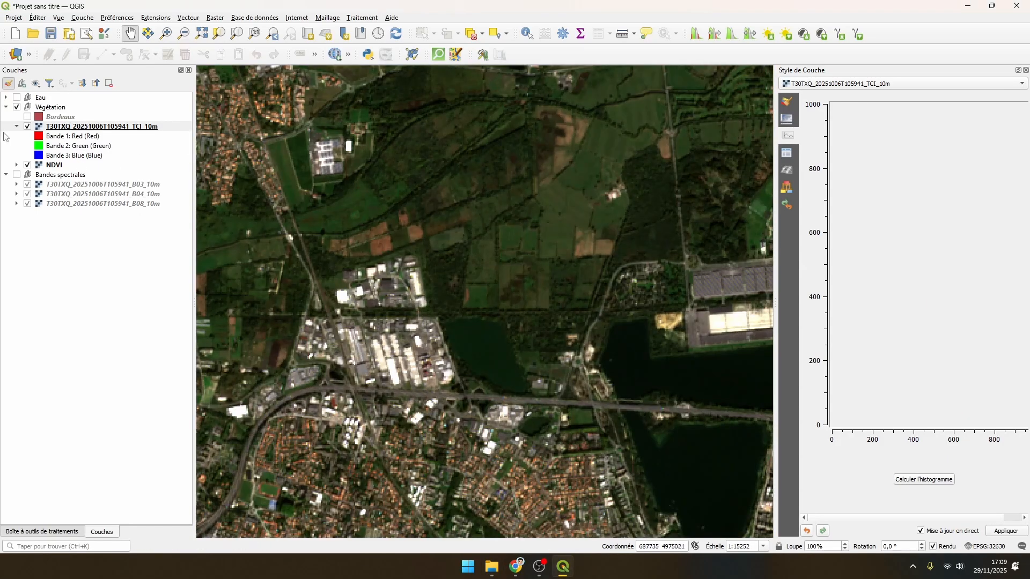
pyautogui.scroll(-1, 386, 268)
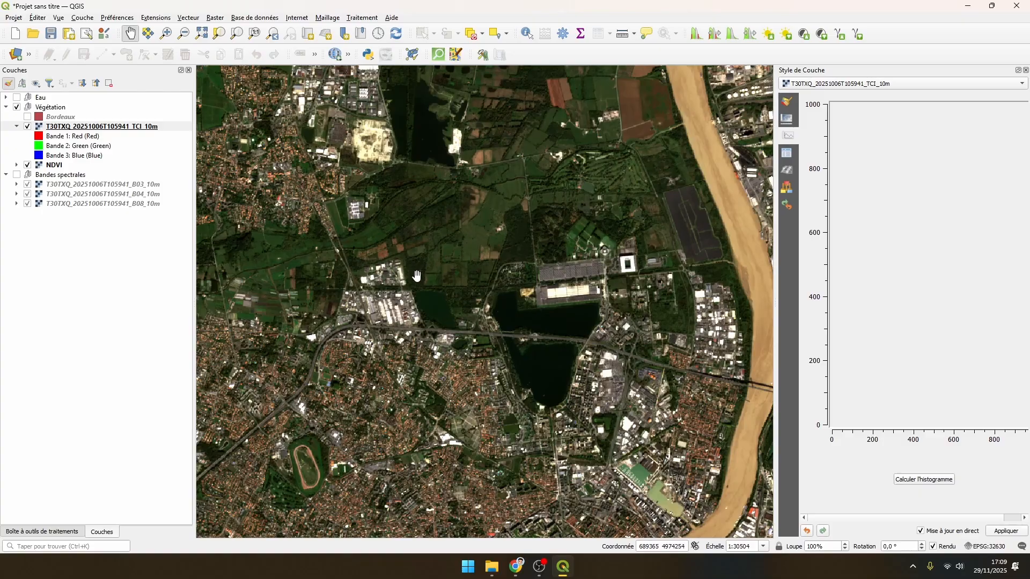
pyautogui.scroll(1, 553, 192)
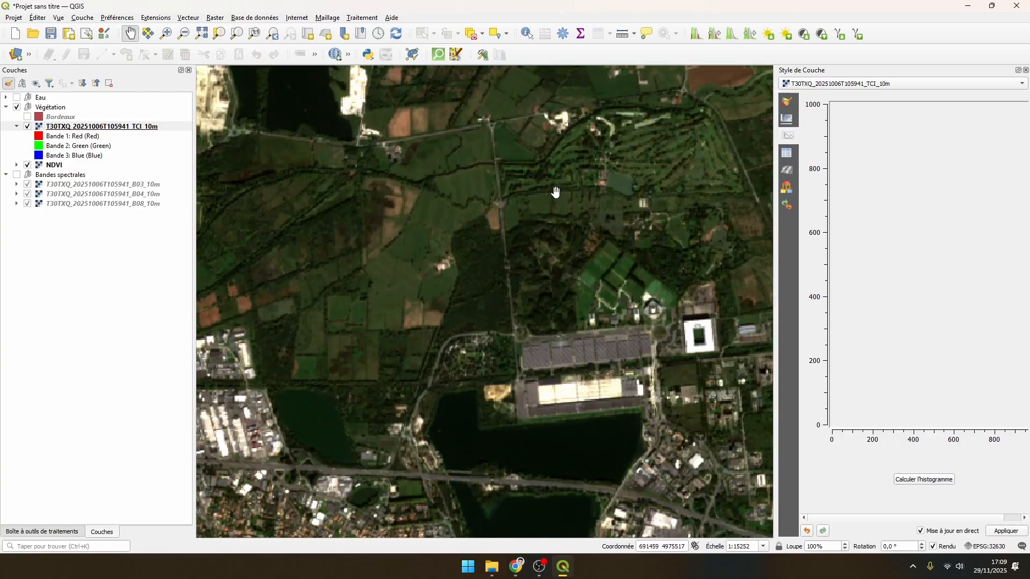
pyautogui.scroll(1, 504, 199)
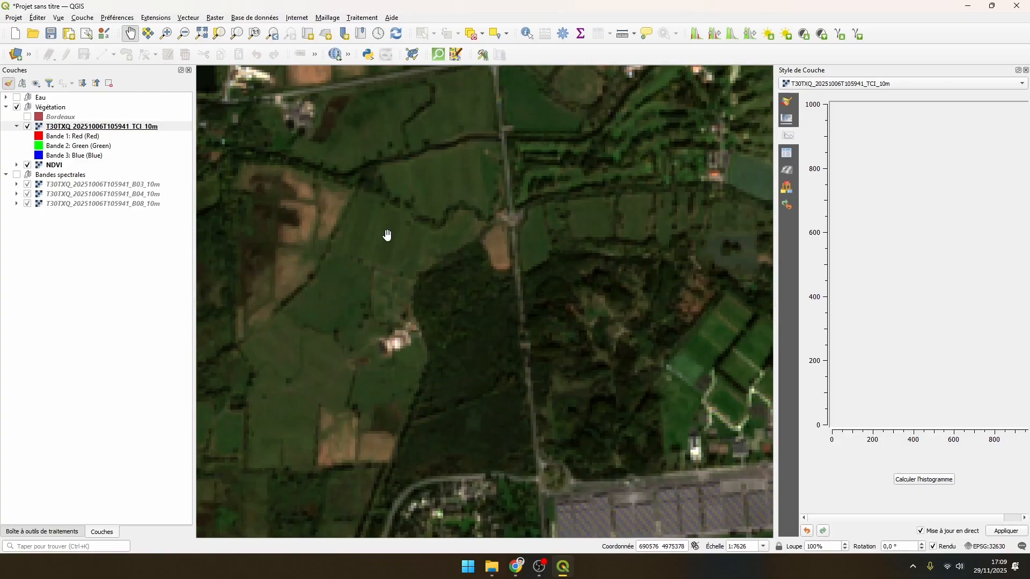
# Examine the farmland along the straight road, the lakes and the river on the true-colour image.
pyautogui.moveTo(387, 235); pyautogui.dragTo(484, 297)
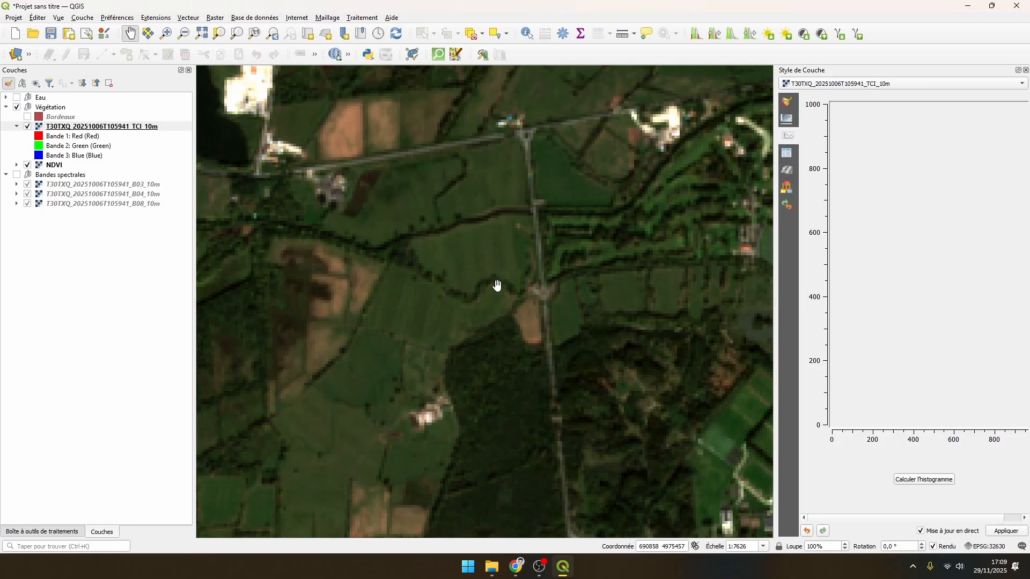
pyautogui.scroll(-2, 524, 287)
pyautogui.moveTo(523, 330); pyautogui.dragTo(407, 267)
pyautogui.moveTo(473, 297); pyautogui.dragTo(472, 234)
pyautogui.click(335, 55)
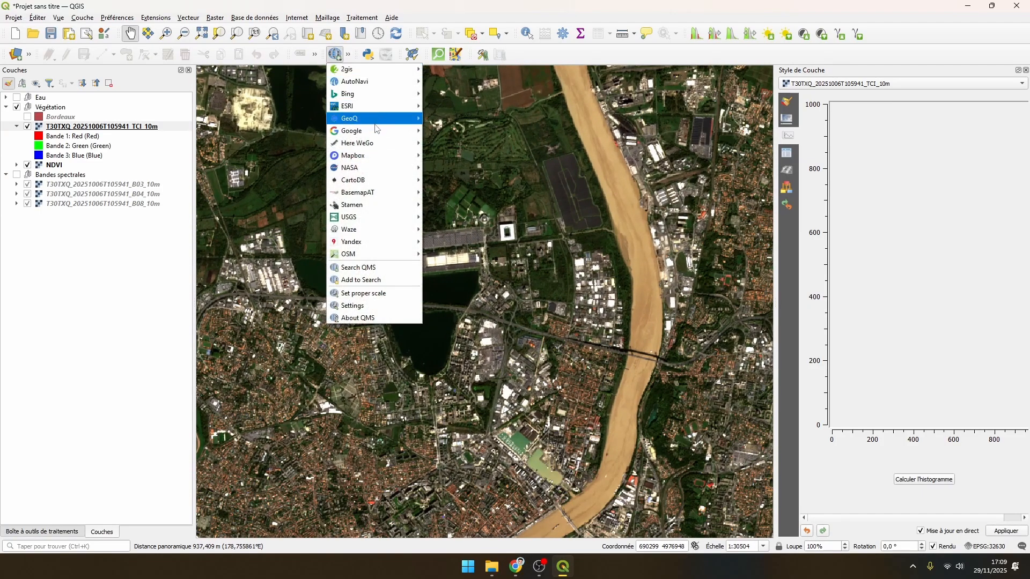
pyautogui.moveTo(375, 131)
pyautogui.click(459, 168)
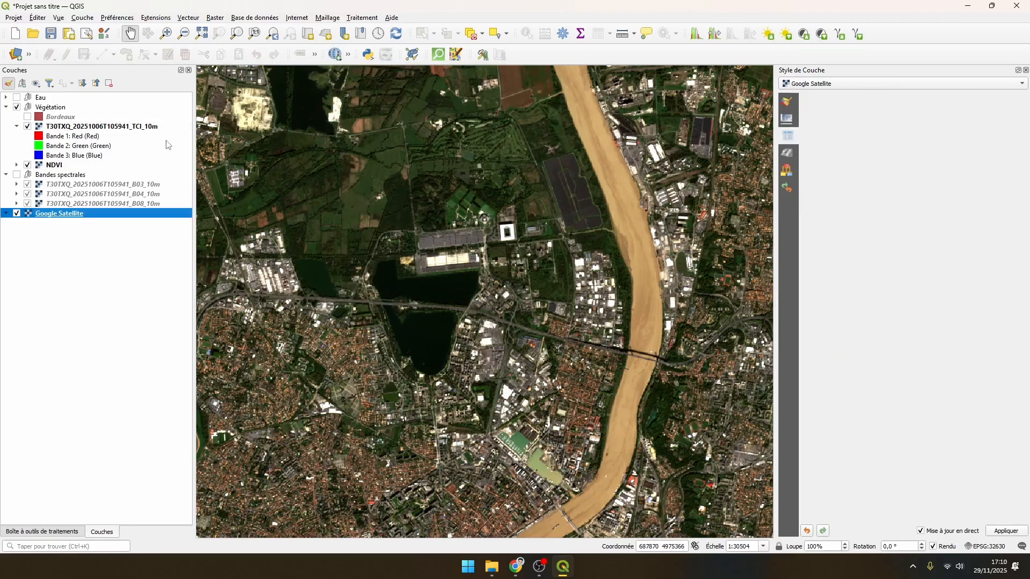
pyautogui.scroll(-1, 377, 312)
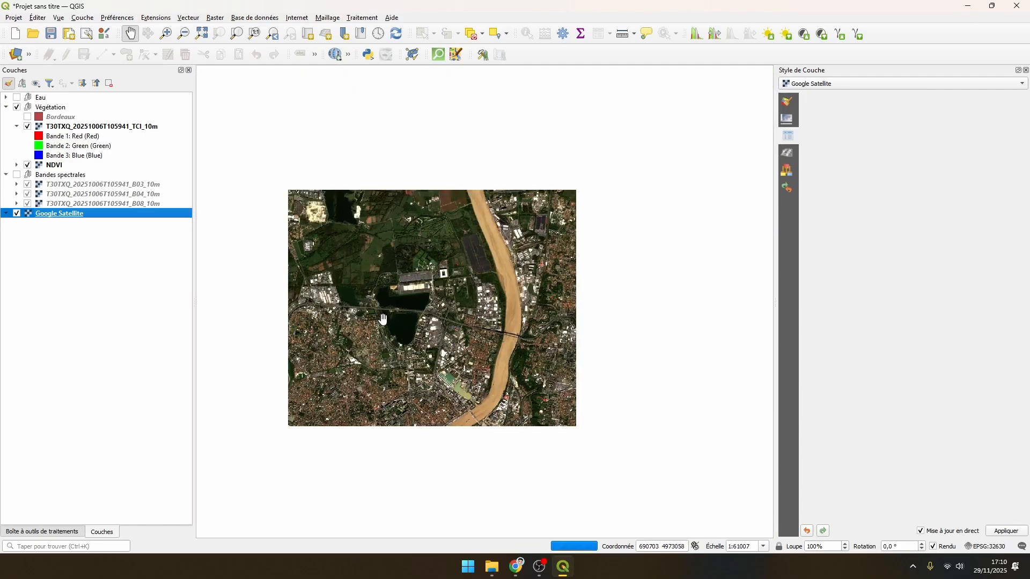
pyautogui.click(109, 83)
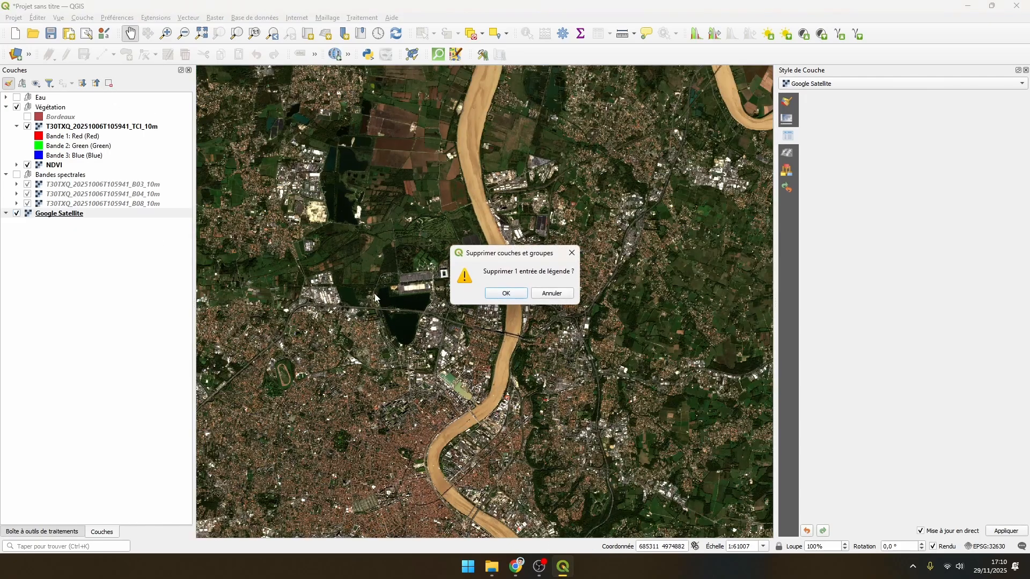
pyautogui.click(493, 295)
# Move the T30TXQ_20251006T105941_TCI_10m raster back to the start of the Bandes spectrales group, show that group and collapse it.
pyautogui.click(81, 128)
pyautogui.moveTo(81, 130); pyautogui.dragTo(16, 178)
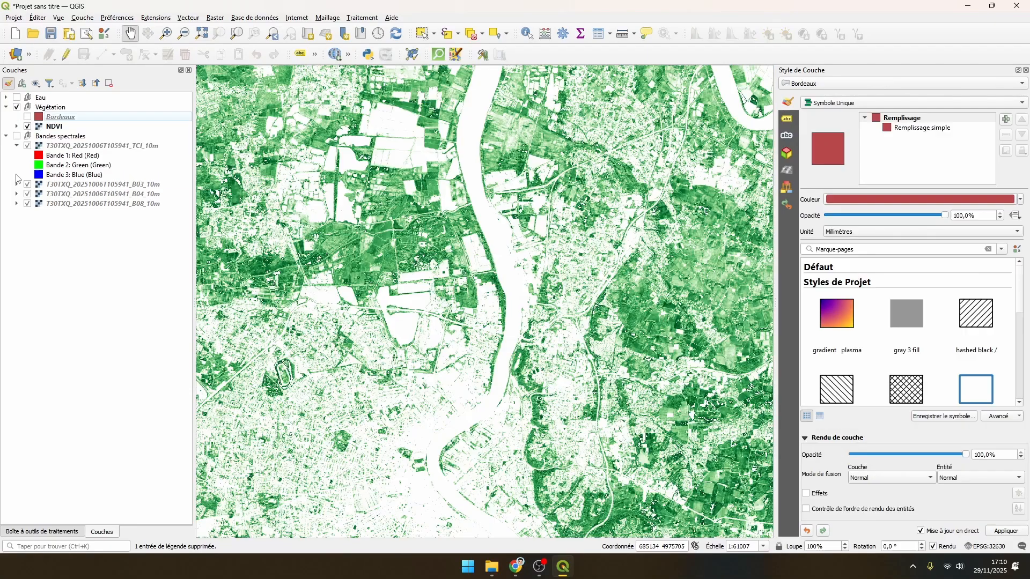
pyautogui.click(17, 135)
pyautogui.click(17, 145)
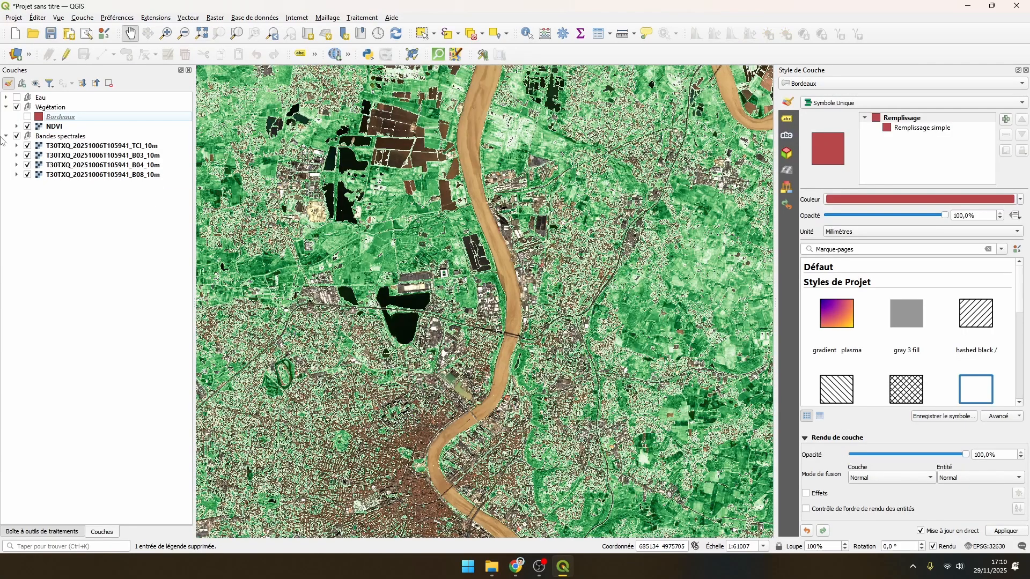
pyautogui.click(6, 136)
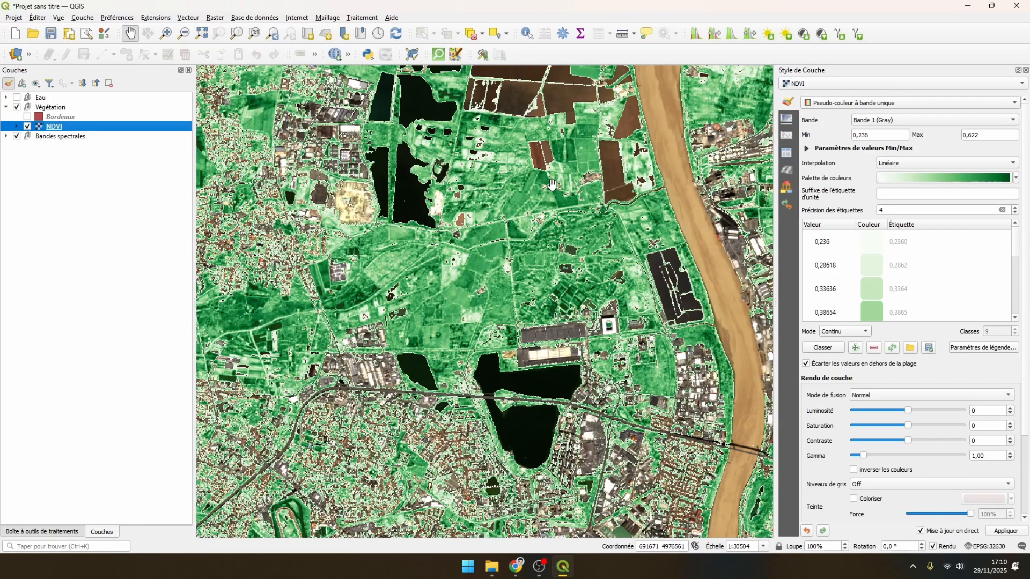
# Hide the NDVI layer and identify its pixel value in the dark woodland just north of the lake and car parks.
pyautogui.click(27, 127)
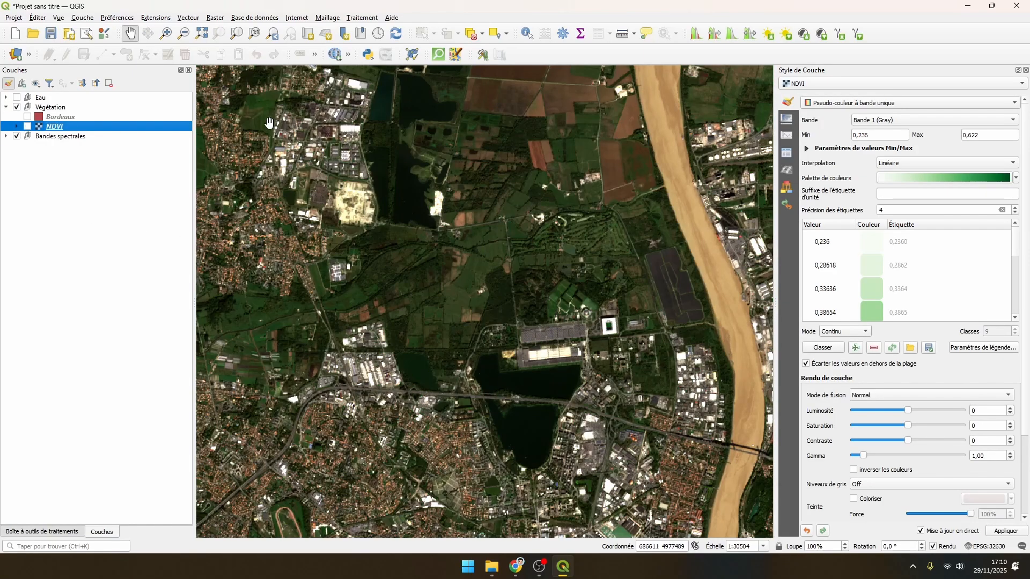
pyautogui.click(527, 34)
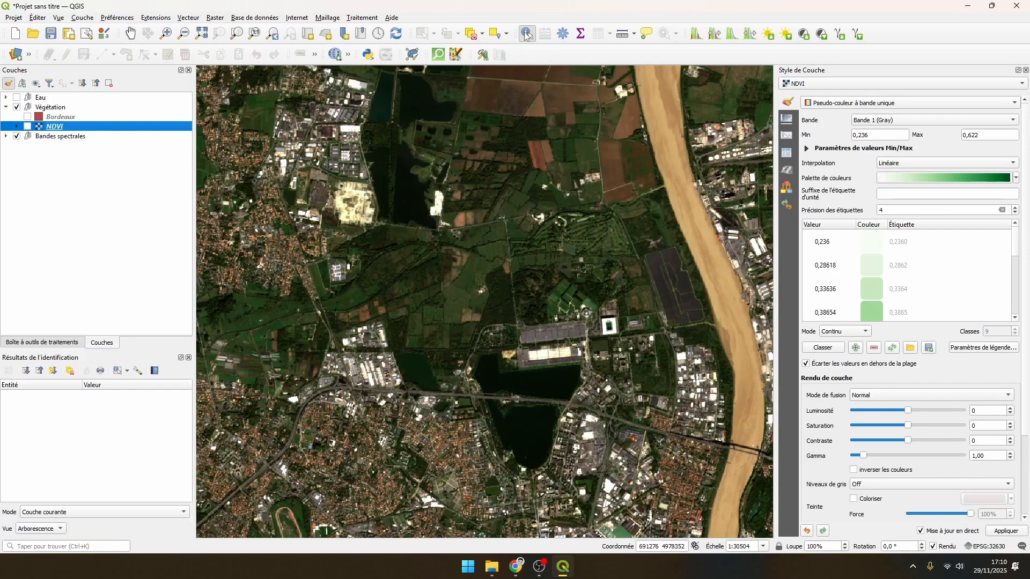
pyautogui.moveTo(408, 375); pyautogui.dragTo(505, 247)
pyautogui.scroll(-1, 505, 247)
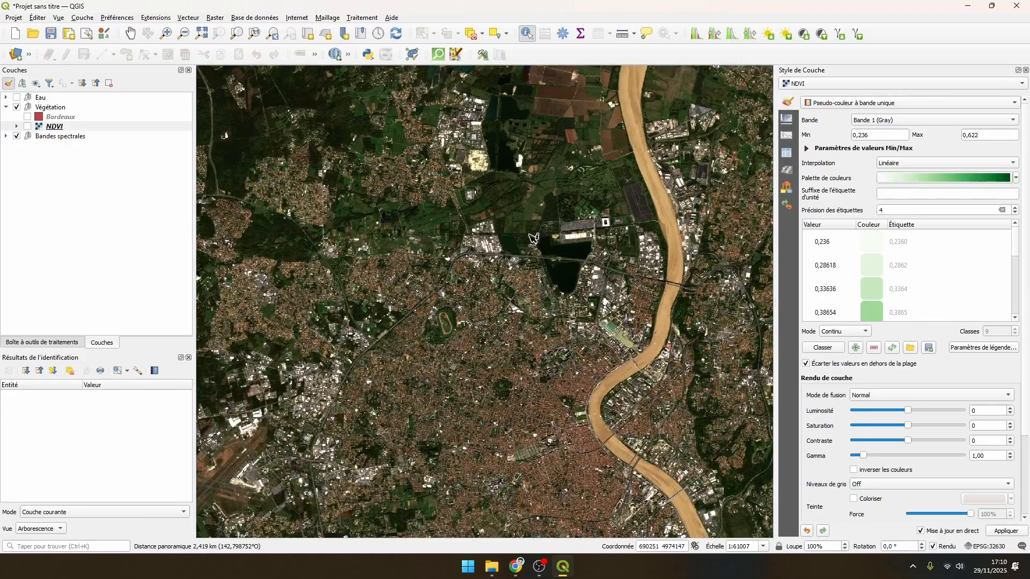
pyautogui.scroll(1, 575, 197)
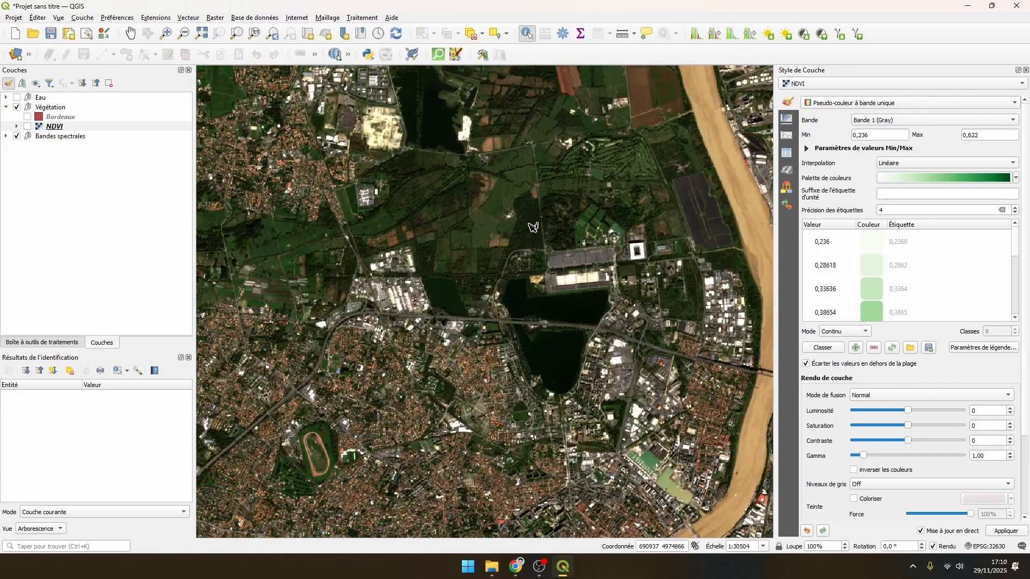
pyautogui.scroll(1, 524, 228)
pyautogui.click(539, 219)
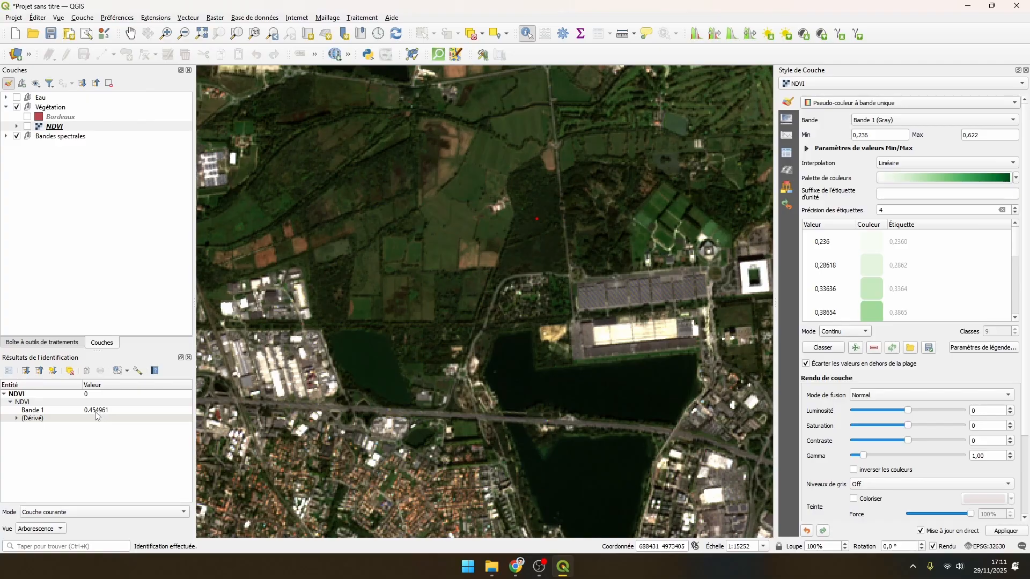
# Identify NDVI pixel values in the vegetation among the fields between the northern lakes and the river.
pyautogui.scroll(-1, 351, 304)
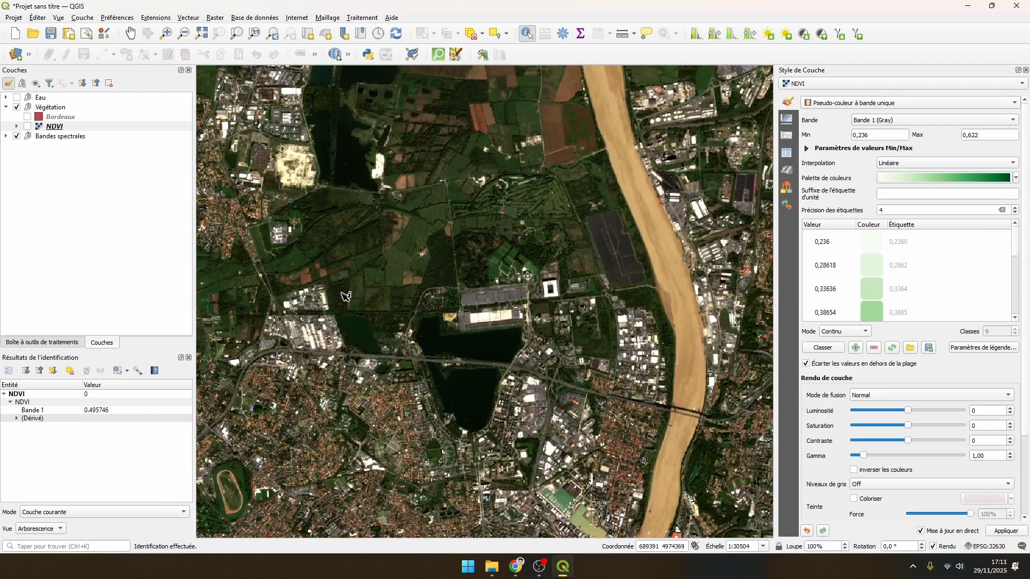
pyautogui.moveTo(355, 195); pyautogui.dragTo(423, 321)
pyautogui.click(519, 235)
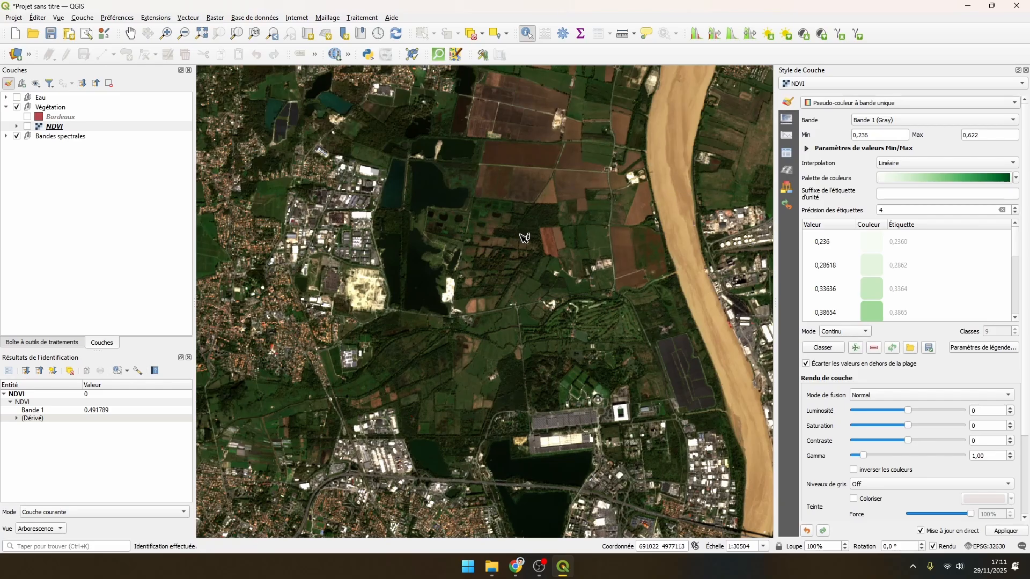
pyautogui.scroll(3, 523, 233)
pyautogui.click(501, 224)
pyautogui.click(557, 187)
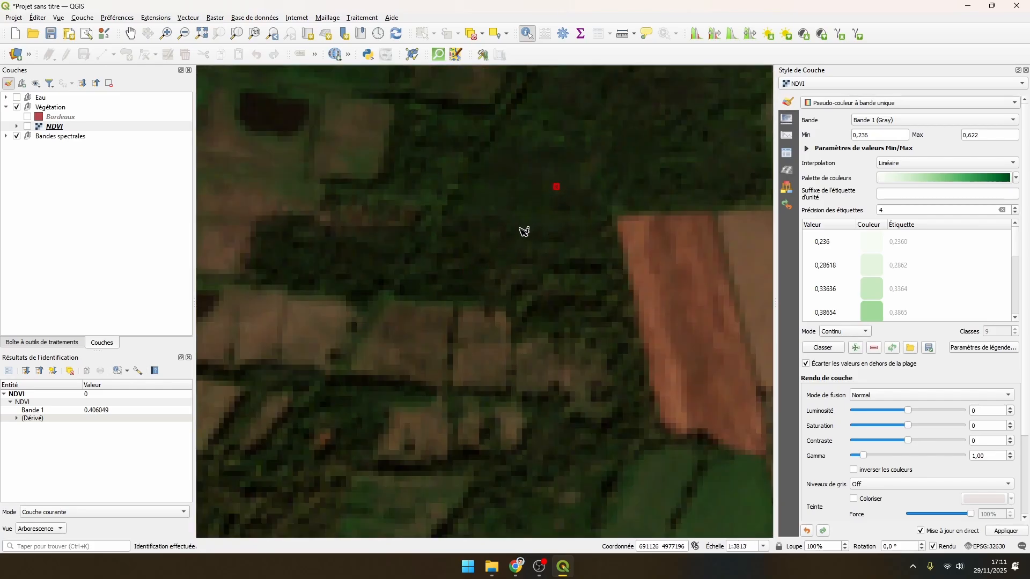
# Identify NDVI pixel values at several points of the large forest northwest of the lakes.
pyautogui.scroll(-4, 519, 228)
pyautogui.moveTo(422, 212); pyautogui.dragTo(428, 232)
pyautogui.scroll(2, 428, 231)
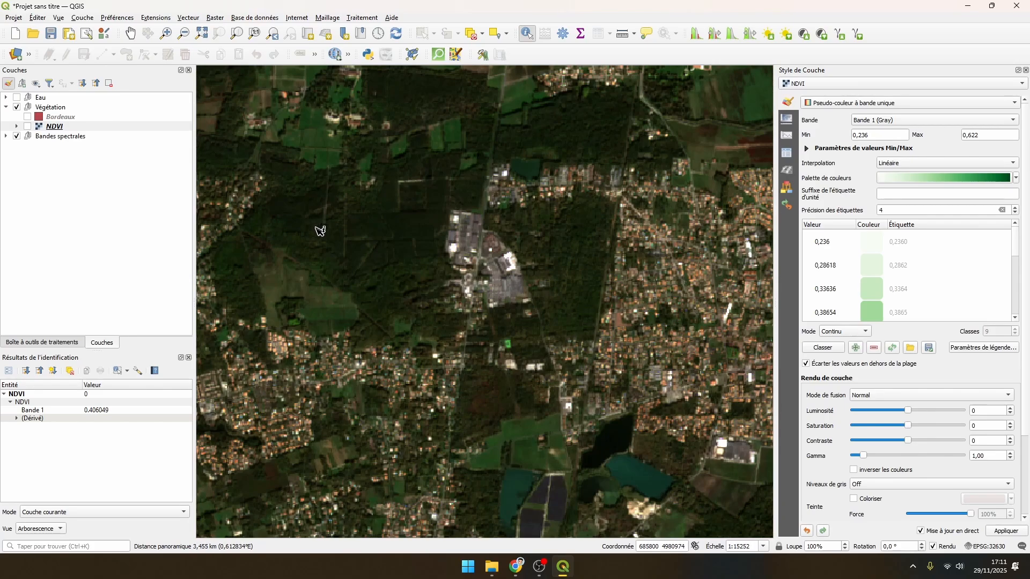
pyautogui.click(305, 229)
pyautogui.click(267, 221)
pyautogui.click(282, 186)
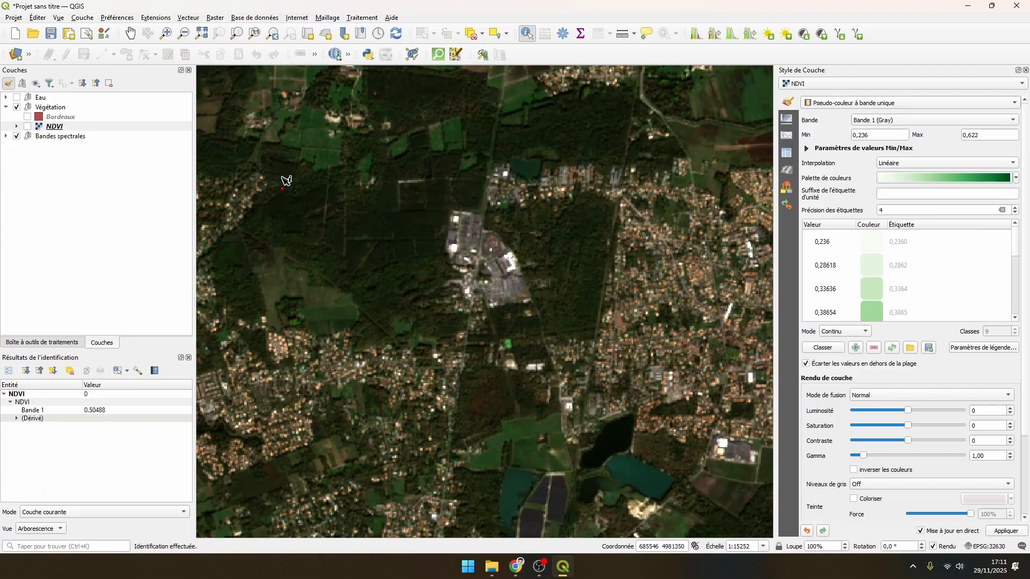
# Identify the NDVI pixel value of a spot near the large lake and the stadium.
pyautogui.moveTo(307, 175); pyautogui.dragTo(435, 238)
pyautogui.scroll(-2, 436, 238)
pyautogui.moveTo(575, 281); pyautogui.dragTo(466, 249)
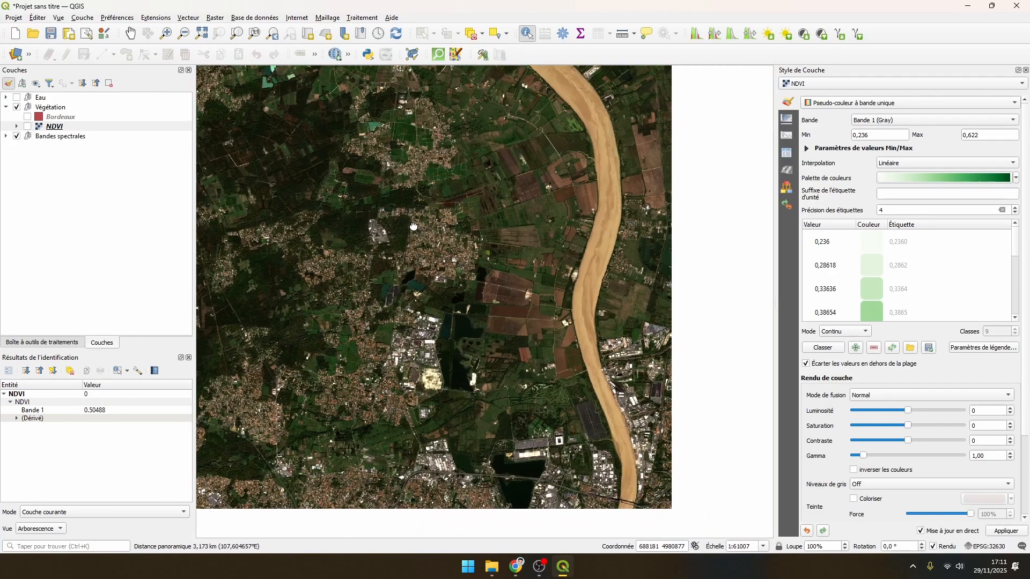
pyautogui.moveTo(554, 384); pyautogui.dragTo(474, 335)
pyautogui.click(474, 375)
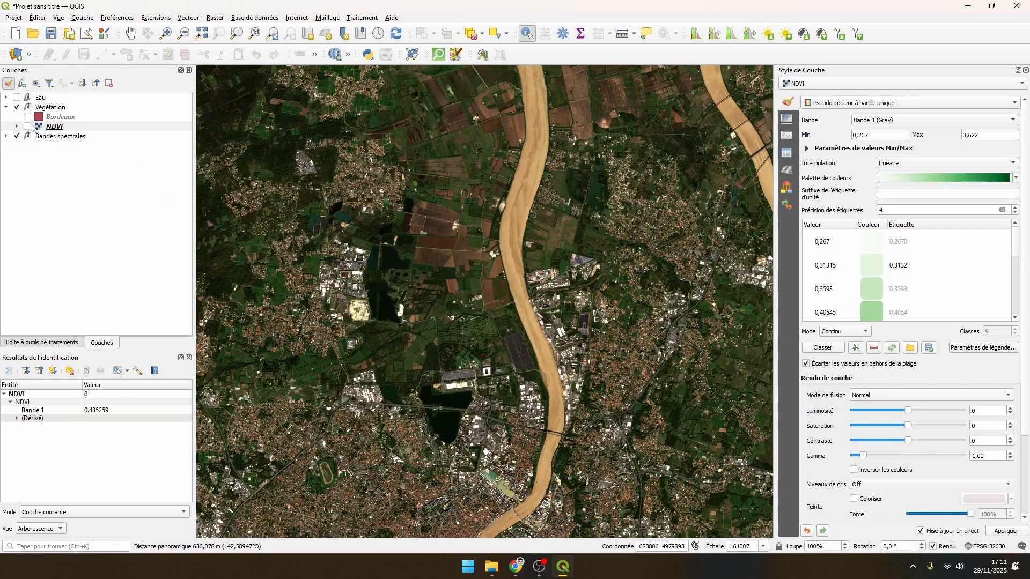
# Show the NDVI layer over the true-colour image and set its minimum colour-ramp value to 0.4.
pyautogui.click(27, 126)
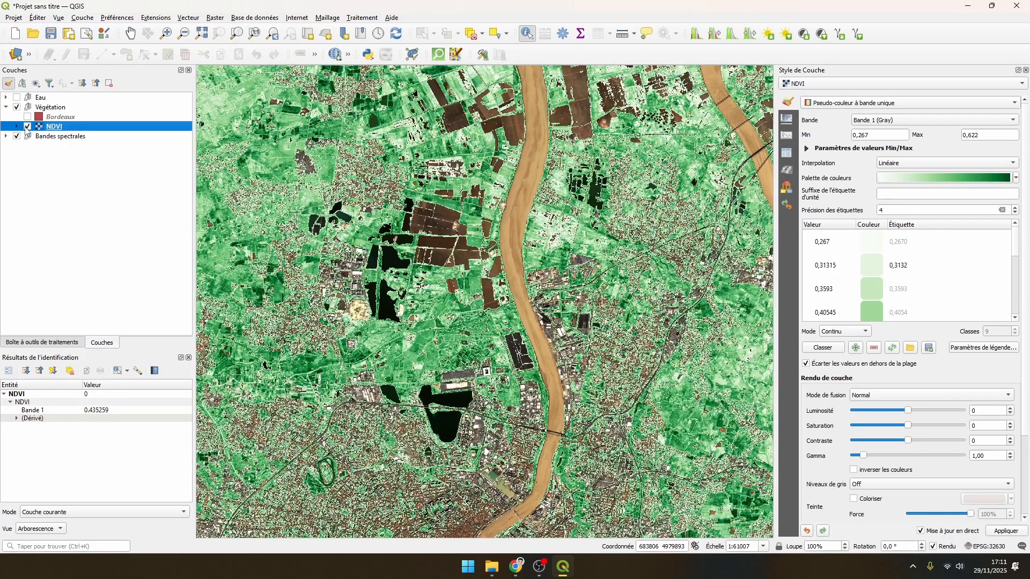
pyautogui.scroll(1, 458, 291)
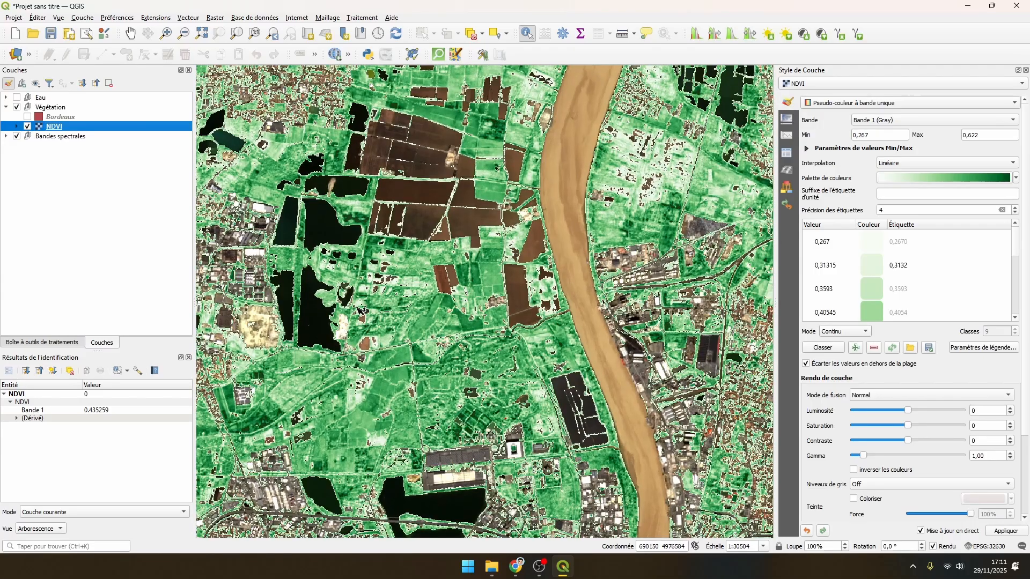
pyautogui.moveTo(500, 258); pyautogui.dragTo(658, 184)
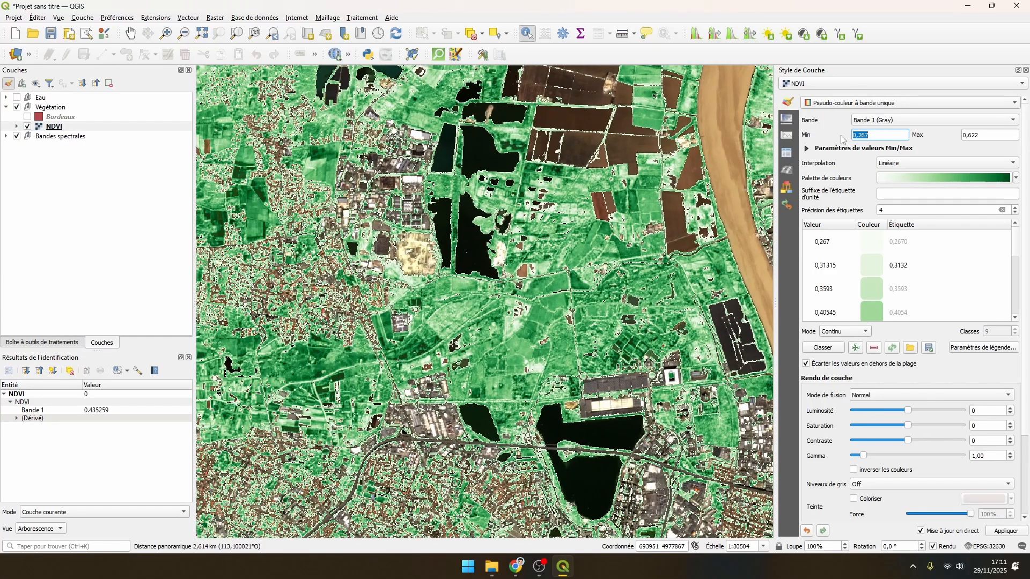
pyautogui.write('0.4')
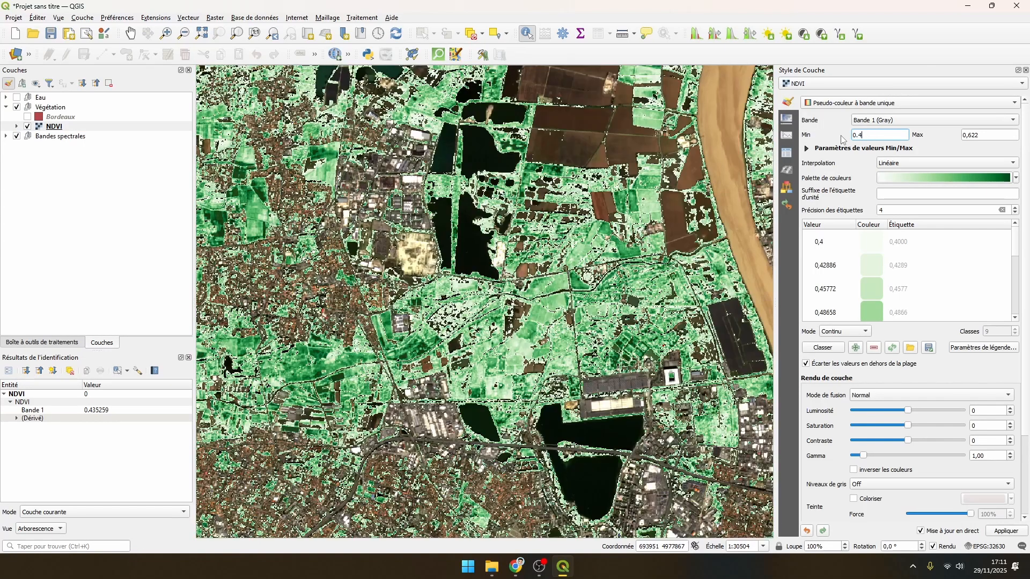
# Turn the clipping of out-of-range NDVI values off and back on.
pyautogui.scroll(-3, 505, 303)
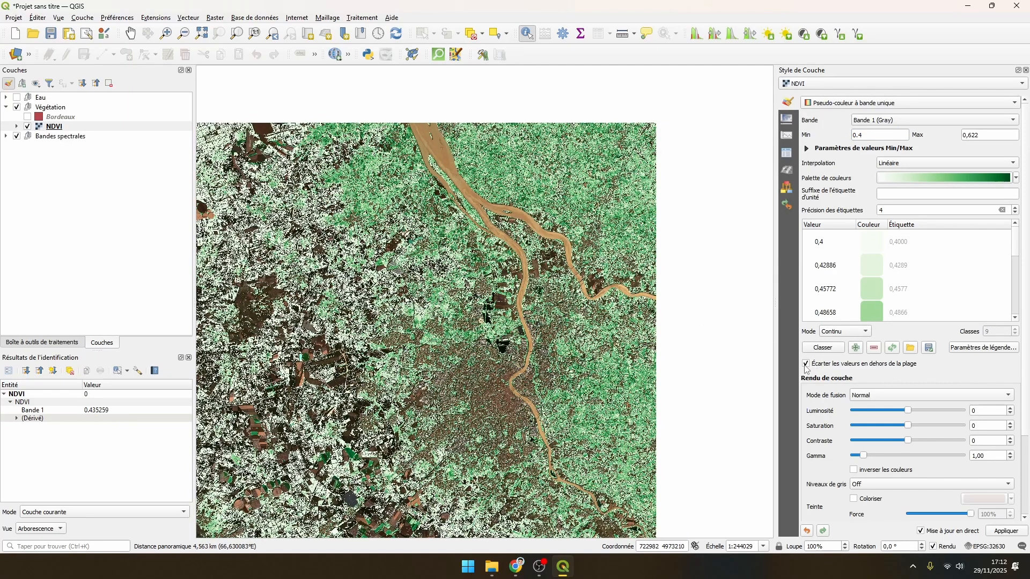
pyautogui.click(806, 365)
pyautogui.click(805, 365)
# Compare the thresholded NDVI with the true-colour image around the racecourse and its adjoining green area, hiding and showing the NDVI layer.
pyautogui.scroll(1, 539, 274)
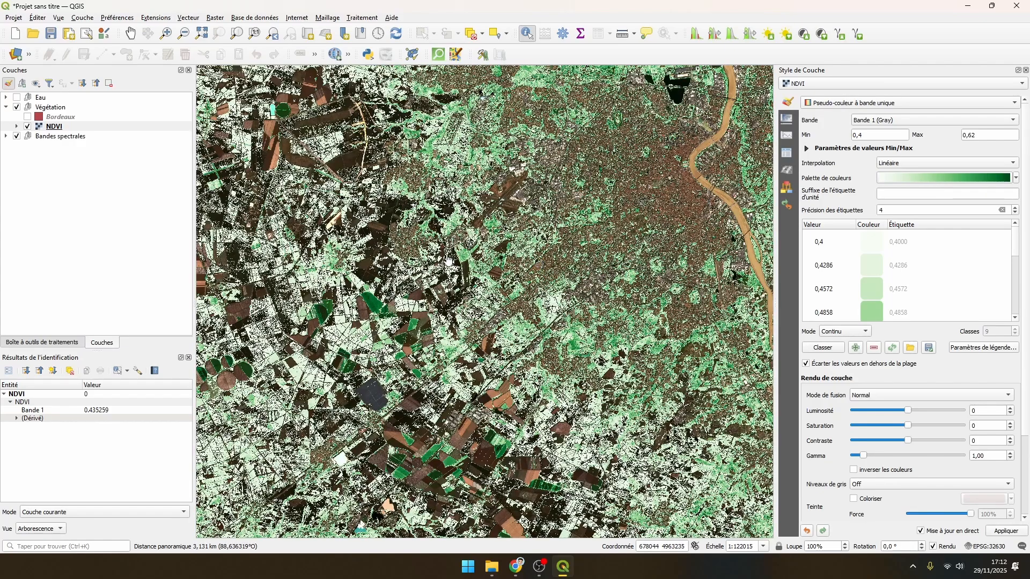
pyautogui.moveTo(653, 179); pyautogui.dragTo(556, 355)
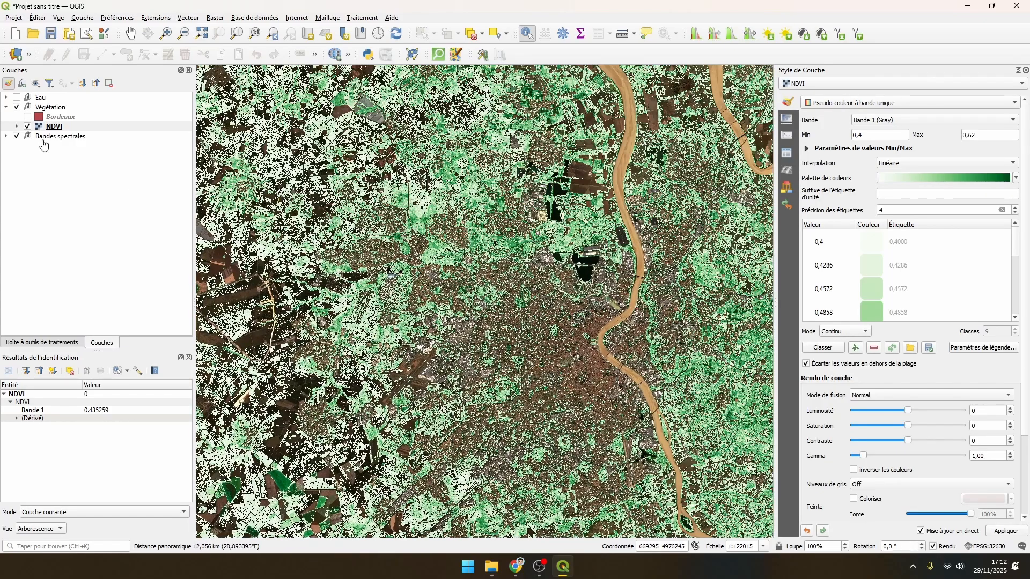
pyautogui.scroll(4, 440, 174)
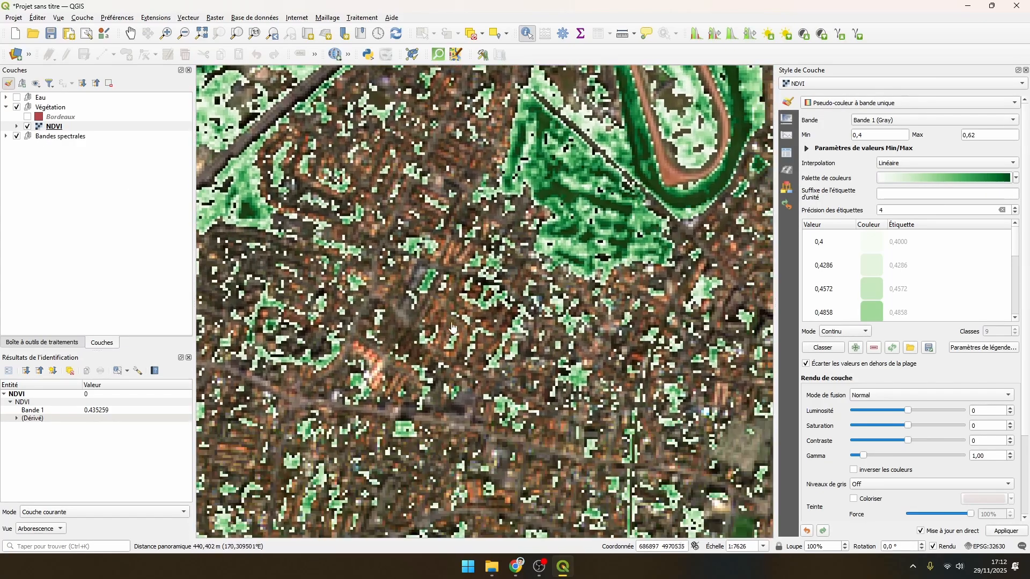
pyautogui.click(27, 127)
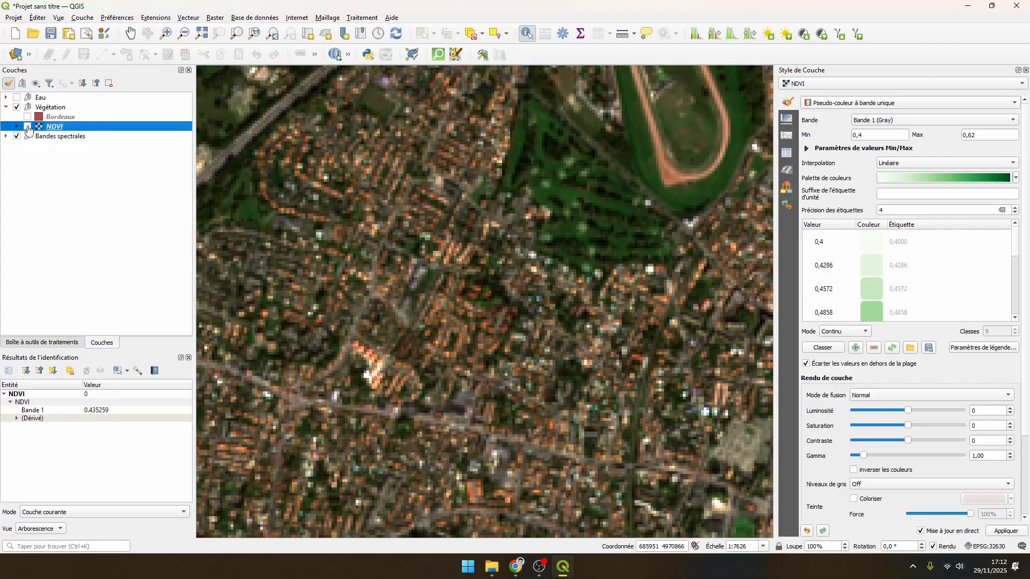
pyautogui.click(27, 127)
pyautogui.scroll(-1, 455, 191)
pyautogui.moveTo(455, 190); pyautogui.dragTo(393, 395)
pyautogui.scroll(1, 397, 387)
pyautogui.click(28, 128)
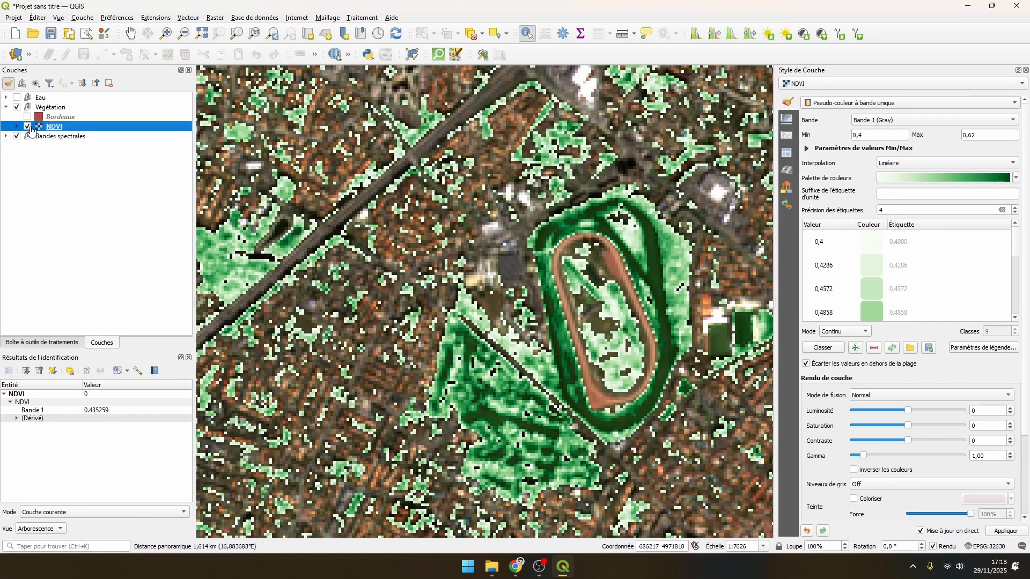
pyautogui.click(28, 127)
# Compare NDVI with the true-colour image around the housing and bare-soil site west of the lakes, toggling the NDVI layer and leaving it hidden.
pyautogui.scroll(-1, 439, 240)
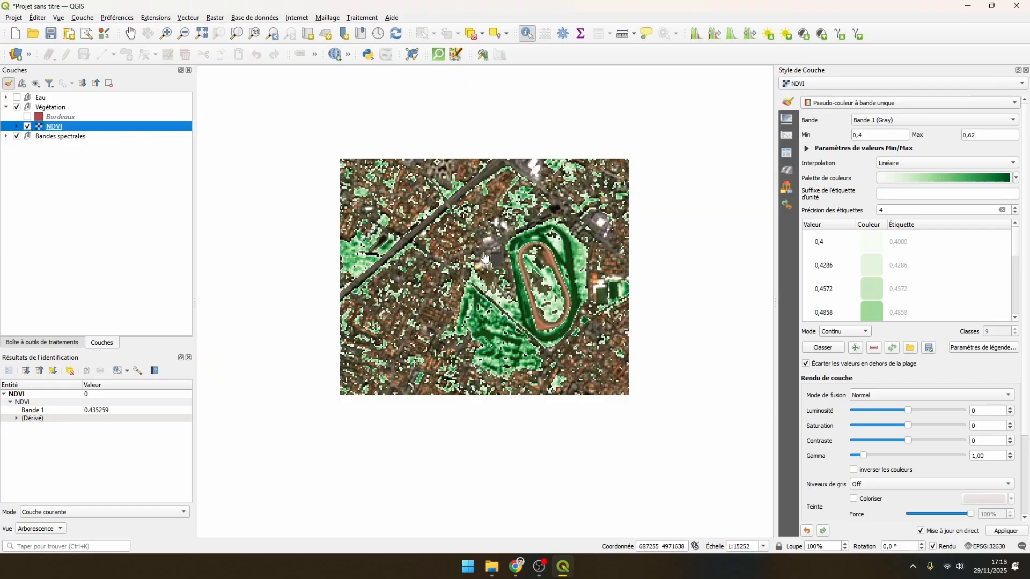
pyautogui.moveTo(502, 231); pyautogui.dragTo(468, 362)
pyautogui.scroll(-1, 477, 333)
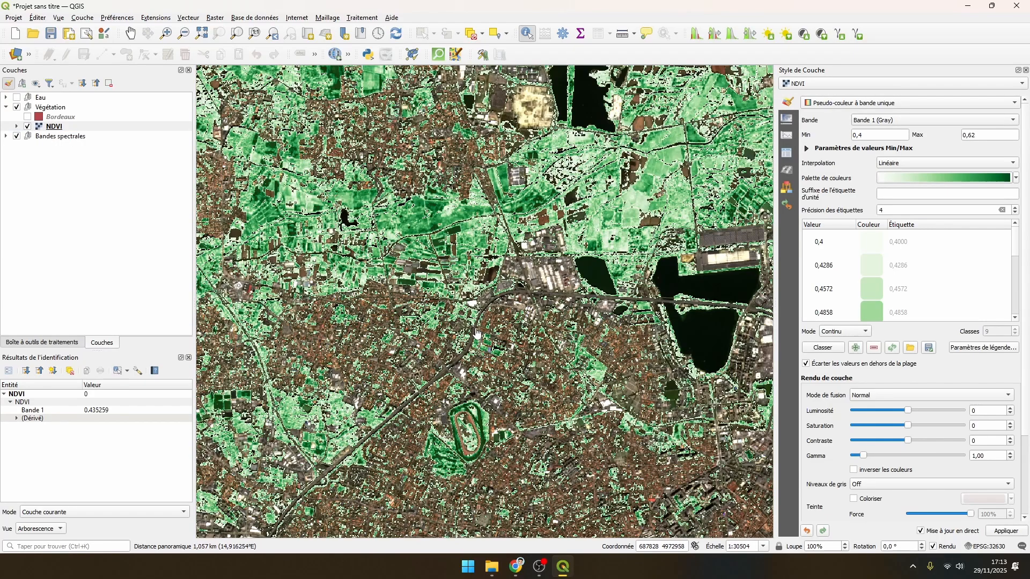
pyautogui.moveTo(543, 202); pyautogui.dragTo(483, 273)
pyautogui.scroll(1, 510, 210)
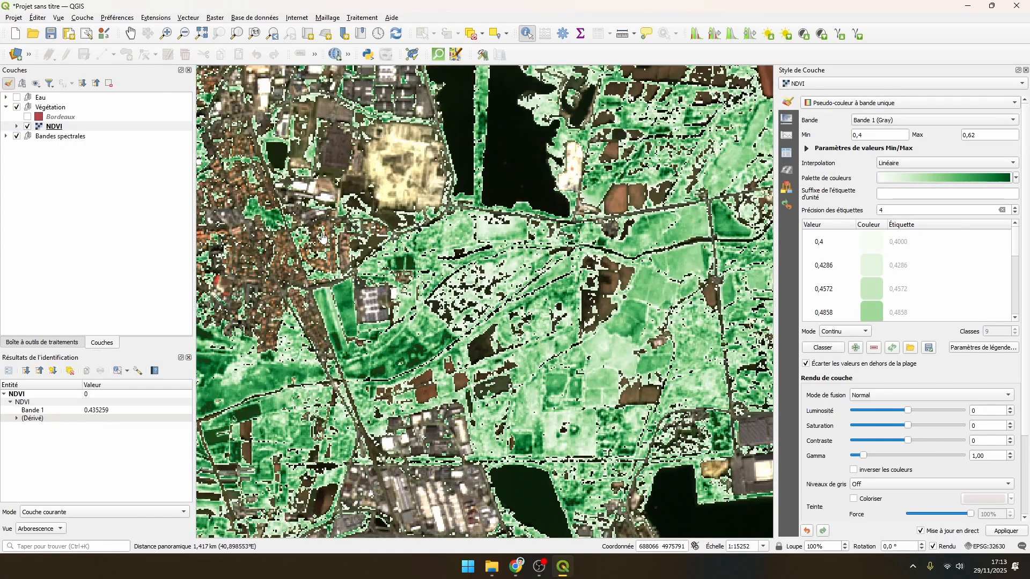
pyautogui.scroll(1, 392, 213)
pyautogui.moveTo(392, 214); pyautogui.dragTo(530, 264)
pyautogui.click(28, 127)
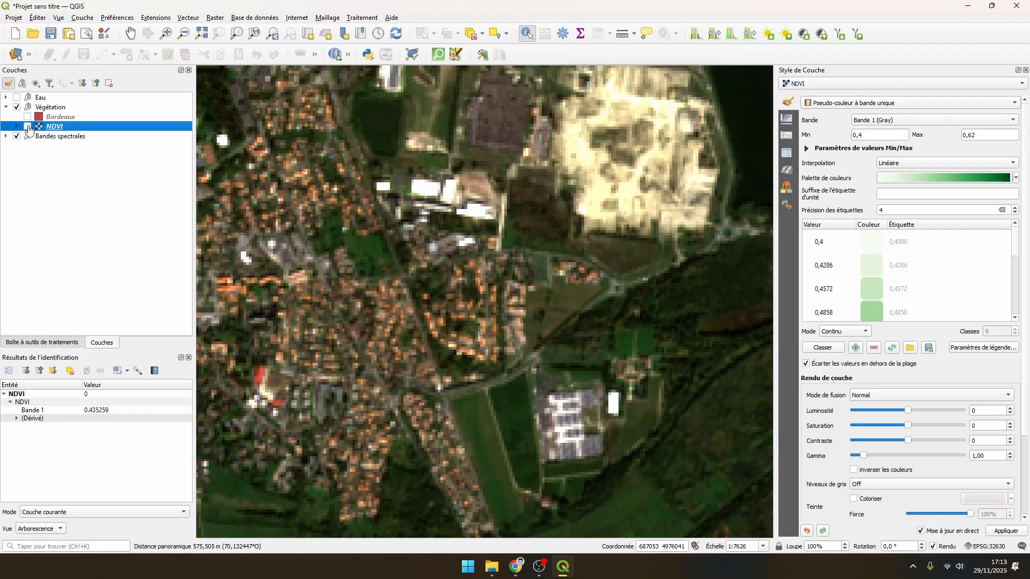
pyautogui.click(27, 127)
pyautogui.click(28, 127)
pyautogui.click(27, 127)
pyautogui.click(27, 127)
pyautogui.scroll(-1, 382, 405)
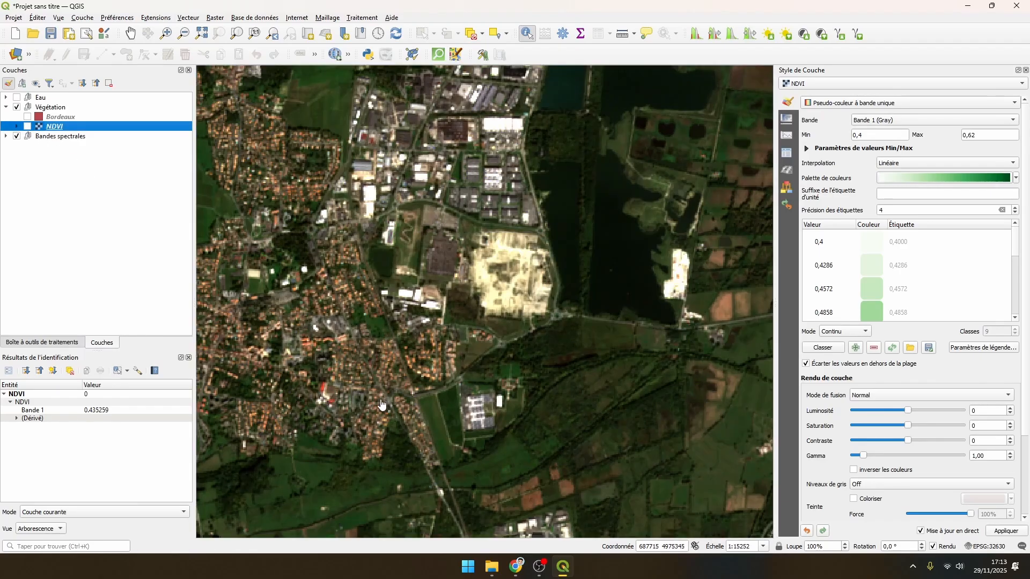
# Show the NDVI layer over the housing area west of the bare-soil site and identify the NDVI value of a residential pixel.
pyautogui.scroll(1, 378, 389)
pyautogui.scroll(2, 428, 376)
pyautogui.scroll(-2, 428, 376)
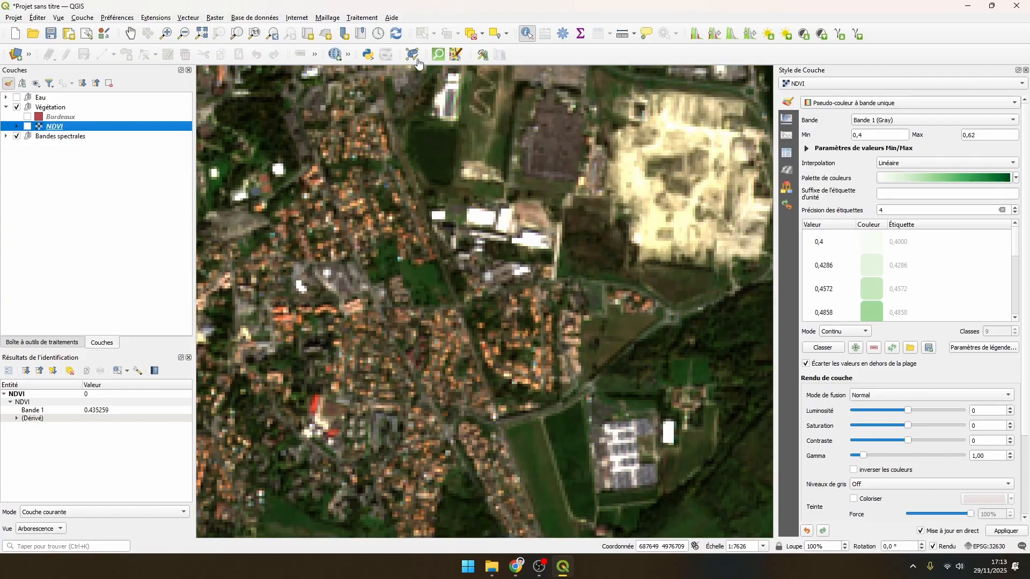
pyautogui.click(28, 127)
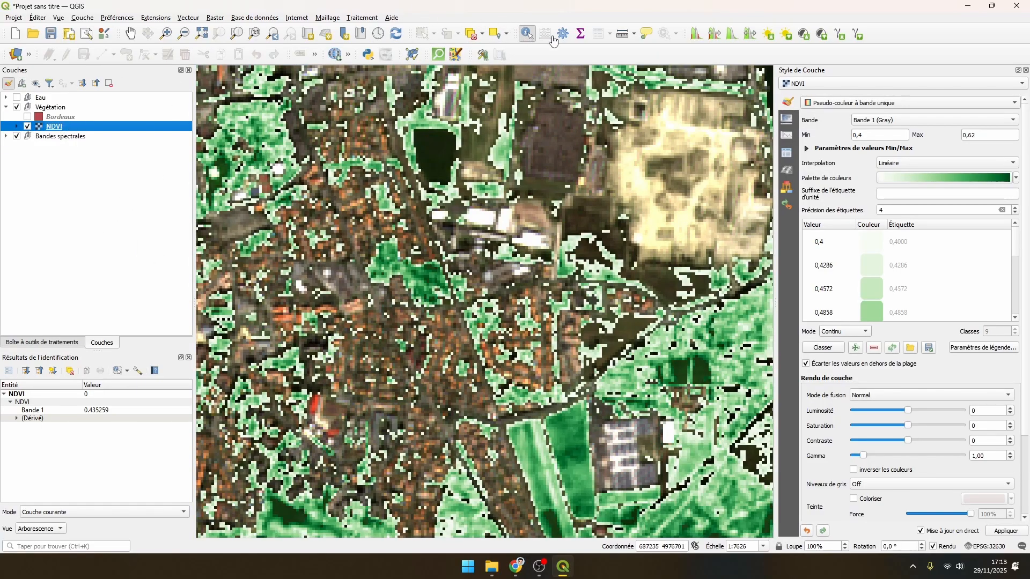
pyautogui.click(425, 363)
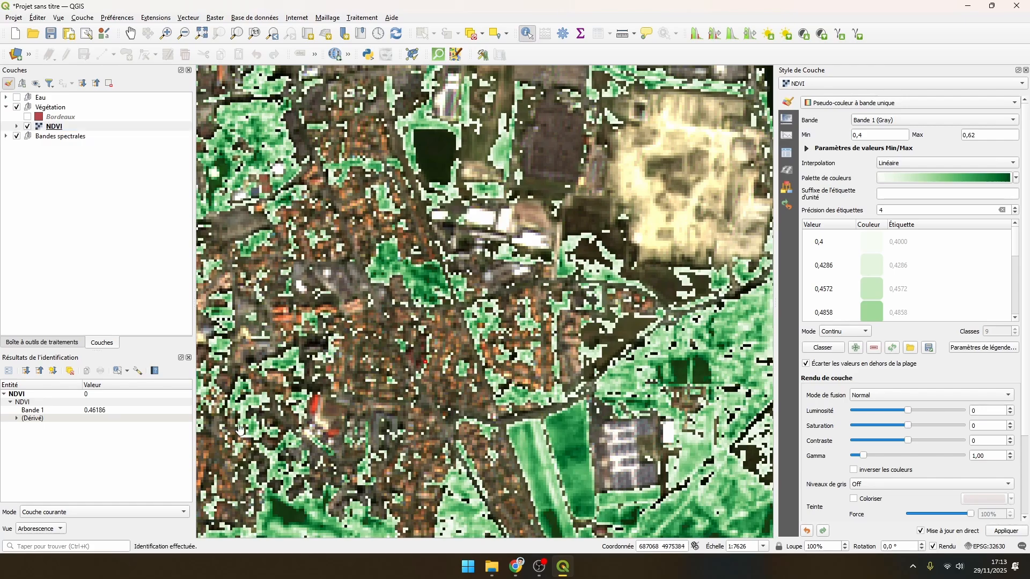
# Set the NDVI layer's minimum colour-ramp value to 0.42.
pyautogui.scroll(-2, 461, 373)
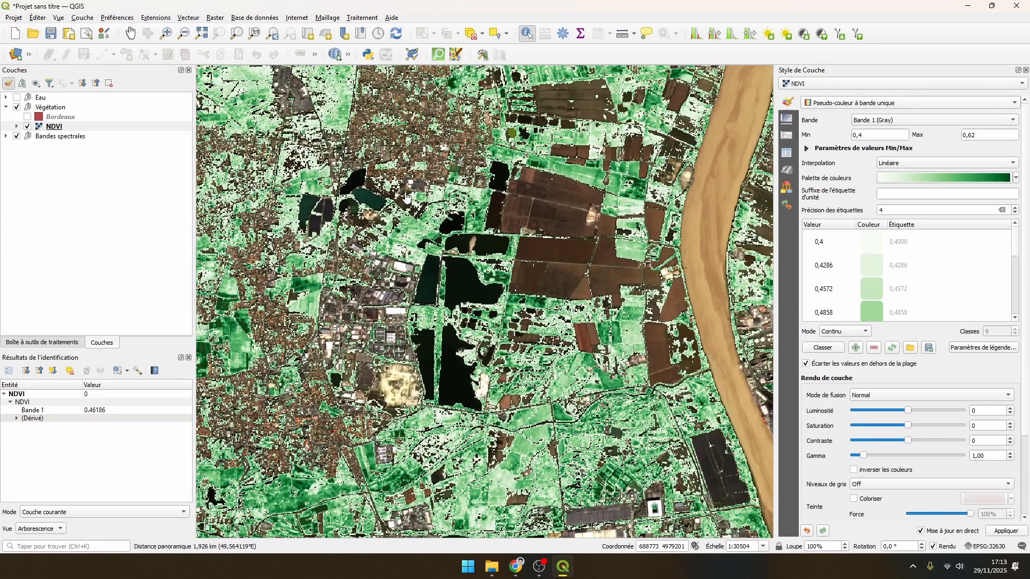
pyautogui.moveTo(455, 180); pyautogui.dragTo(412, 279)
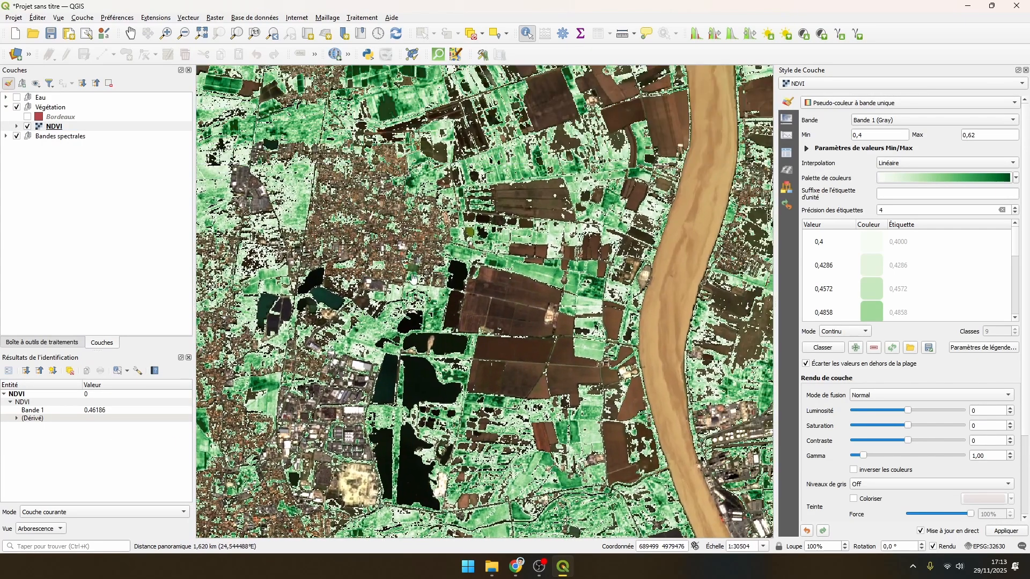
pyautogui.moveTo(393, 231); pyautogui.dragTo(413, 214)
pyautogui.click(871, 138)
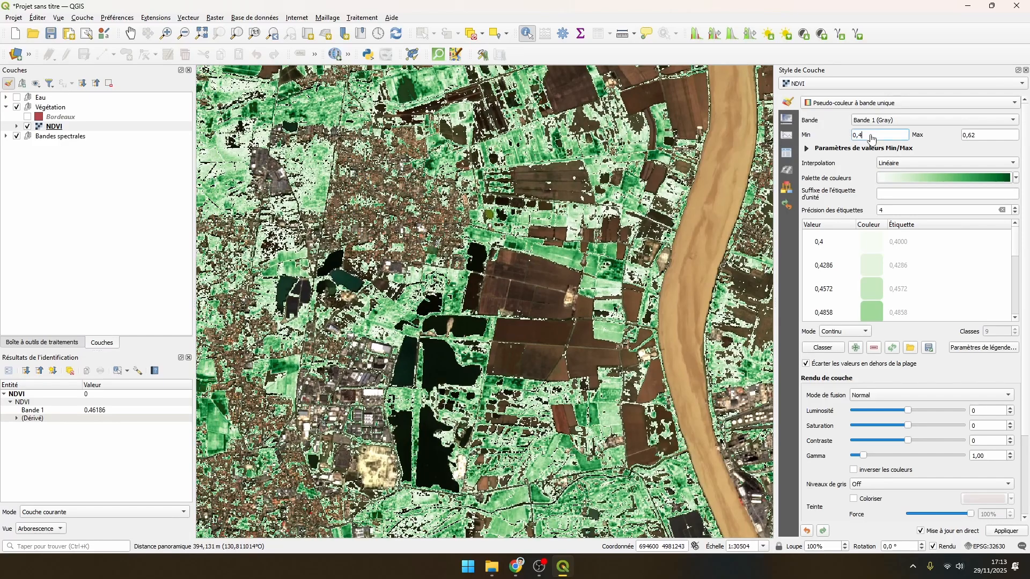
pyautogui.press('BackSpace')
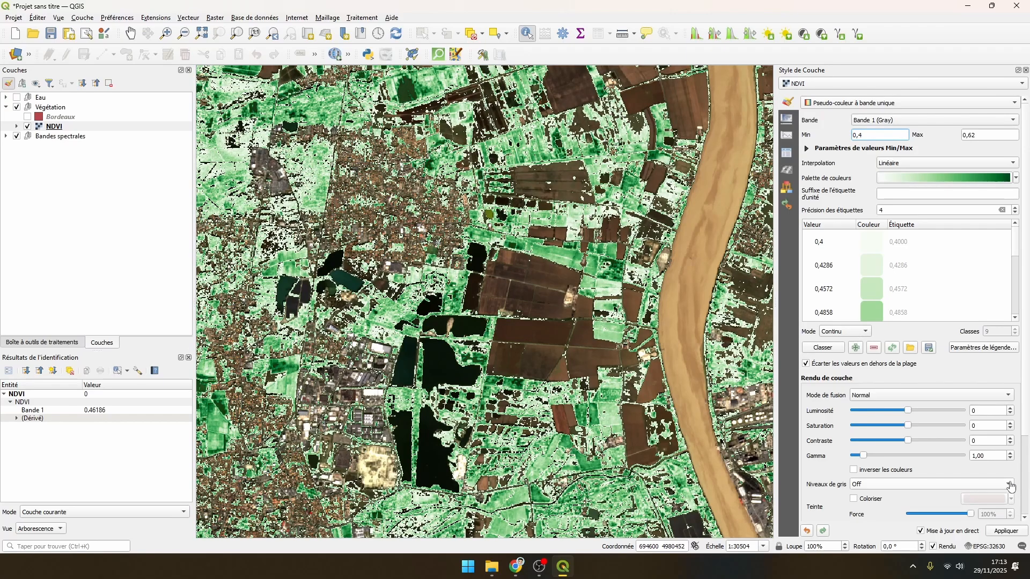
pyautogui.write('22')
pyautogui.press('BackSpace')
pyautogui.write('2')
# Show the Bordeaux boundary layer and set its simple fill style to no fill (Pas de remplissage).
pyautogui.scroll(-2, 459, 235)
pyautogui.click(27, 116)
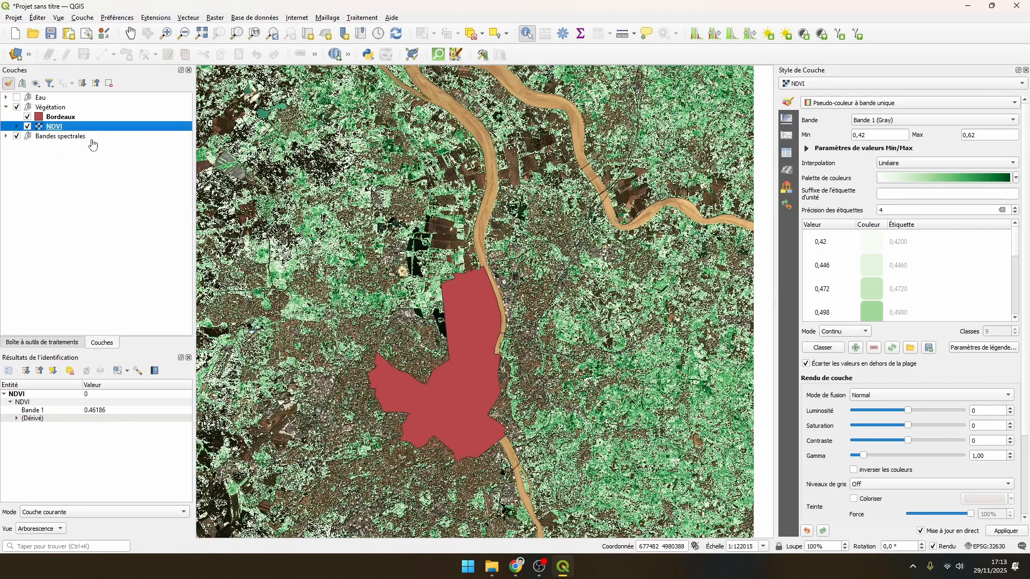
pyautogui.moveTo(374, 359); pyautogui.dragTo(364, 268)
pyautogui.click(81, 122)
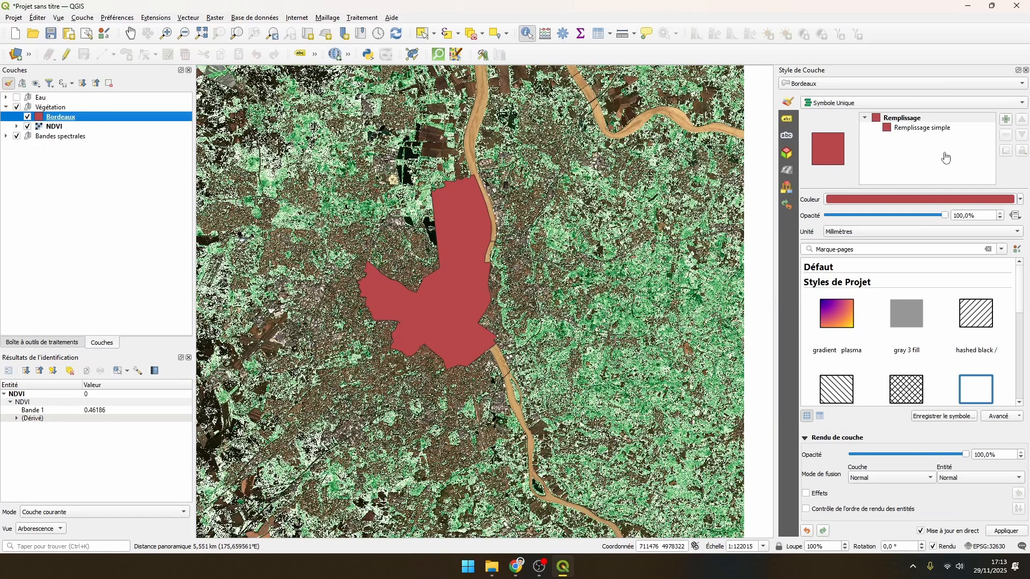
pyautogui.click(911, 128)
pyautogui.click(908, 234)
pyautogui.click(919, 247)
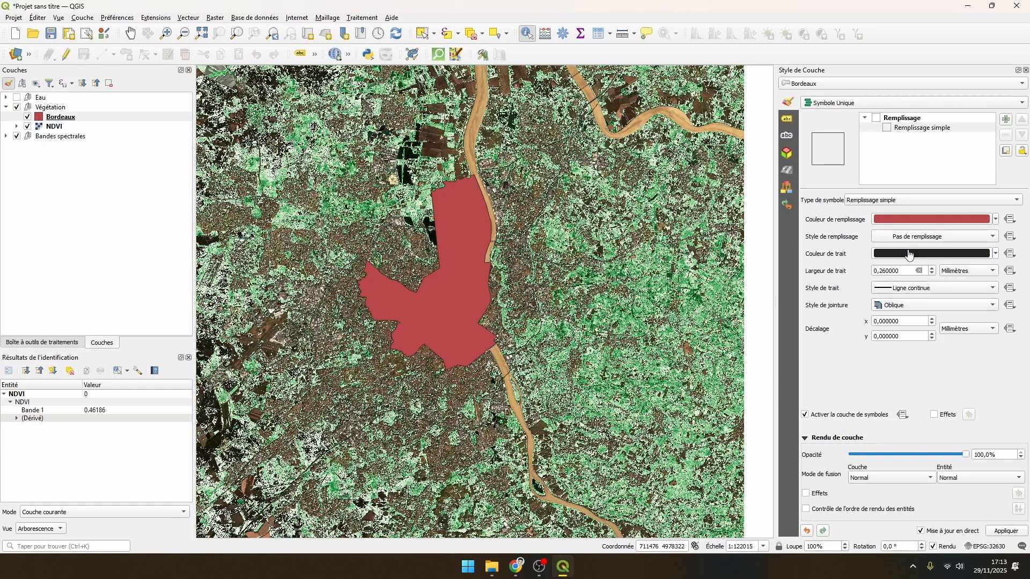
# Give the Bordeaux boundary a red #dd2929 outline with a stroke width of 0.86 mm.
pyautogui.click(923, 256)
pyautogui.click(855, 157)
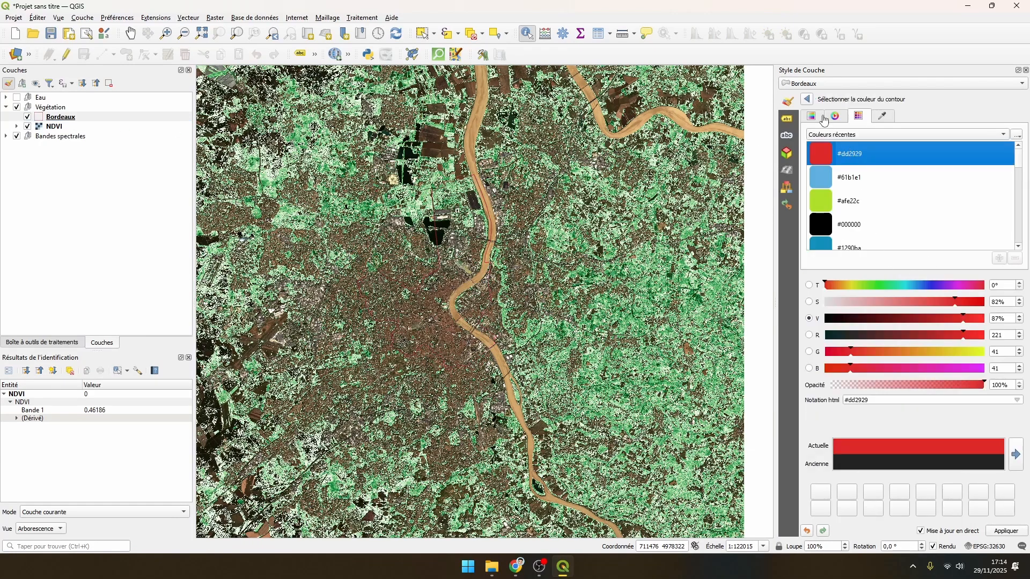
pyautogui.click(807, 102)
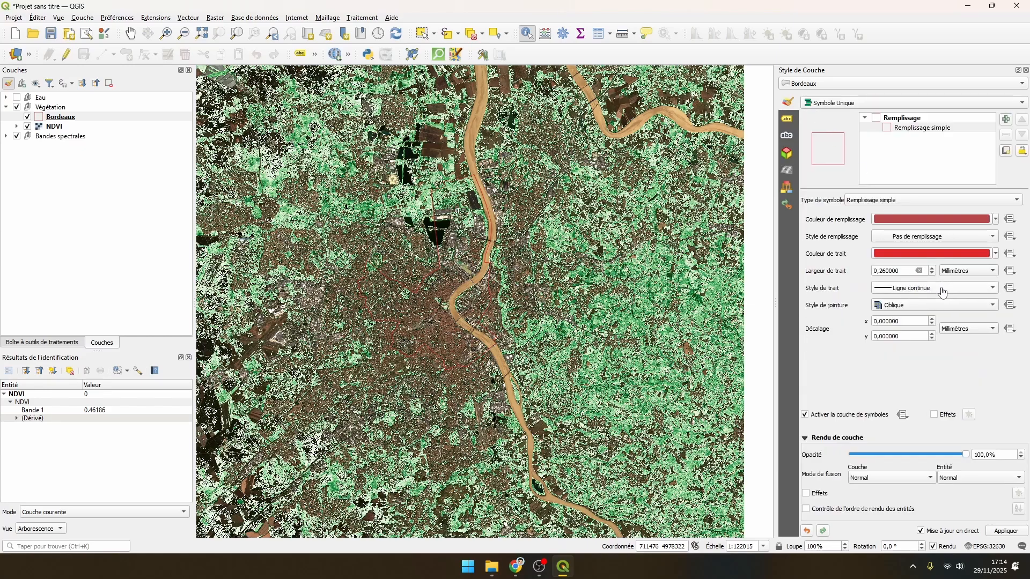
pyautogui.click(931, 269)
pyautogui.click(931, 268)
pyautogui.click(932, 269)
pyautogui.scroll(1, 363, 330)
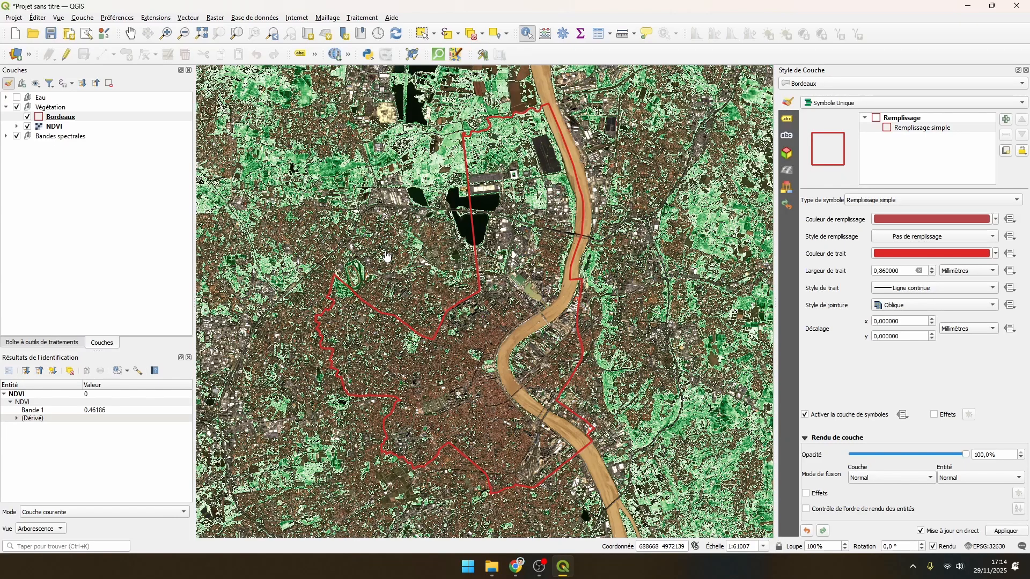
# Hide the Végétation group, show the Eau group, and bring the Biscarrosse polygon on the coast into view.
pyautogui.click(17, 106)
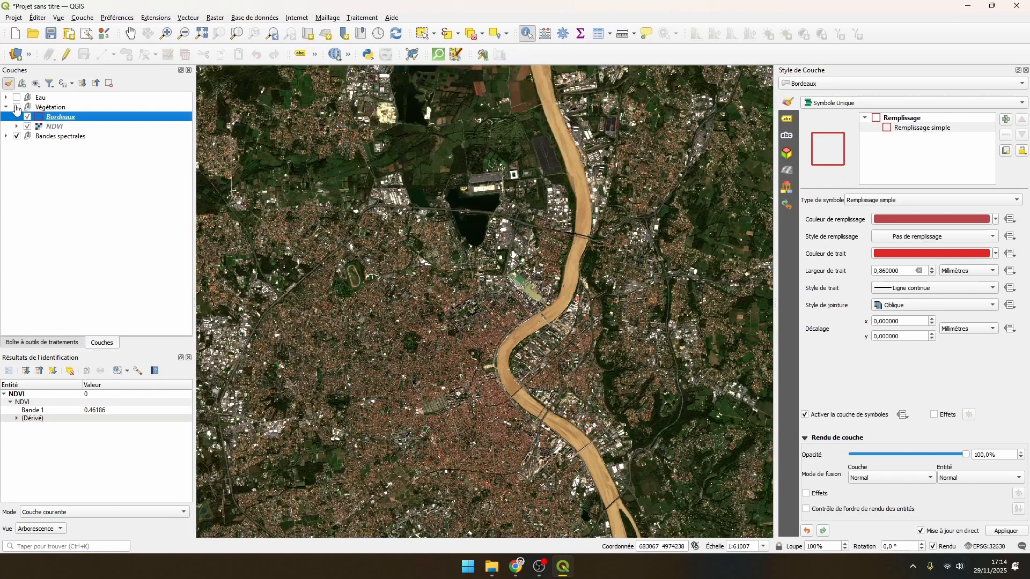
pyautogui.click(7, 106)
pyautogui.click(6, 97)
pyautogui.click(17, 97)
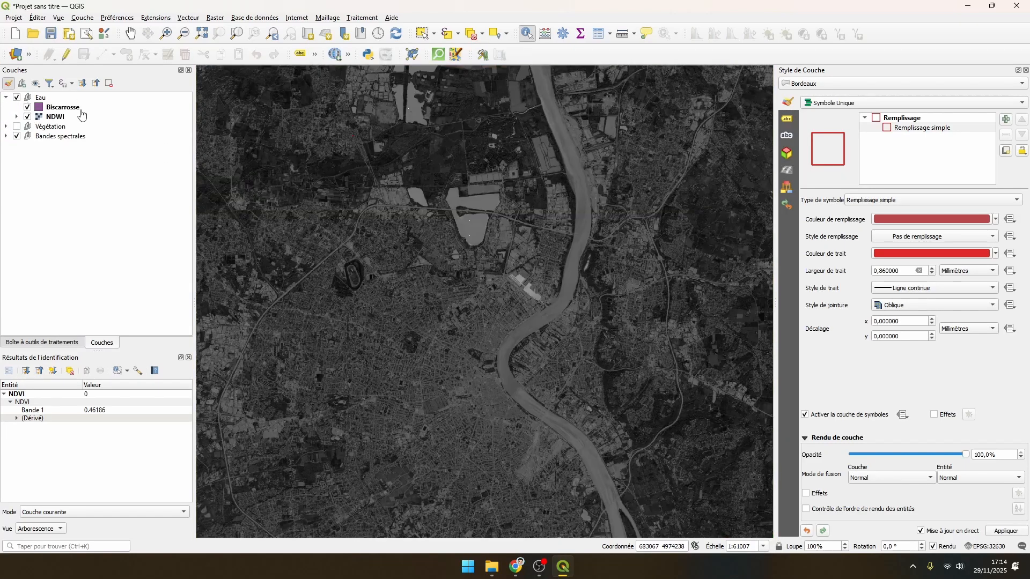
pyautogui.scroll(-2, 366, 299)
pyautogui.moveTo(387, 297); pyautogui.dragTo(602, 200)
pyautogui.moveTo(341, 314); pyautogui.dragTo(506, 230)
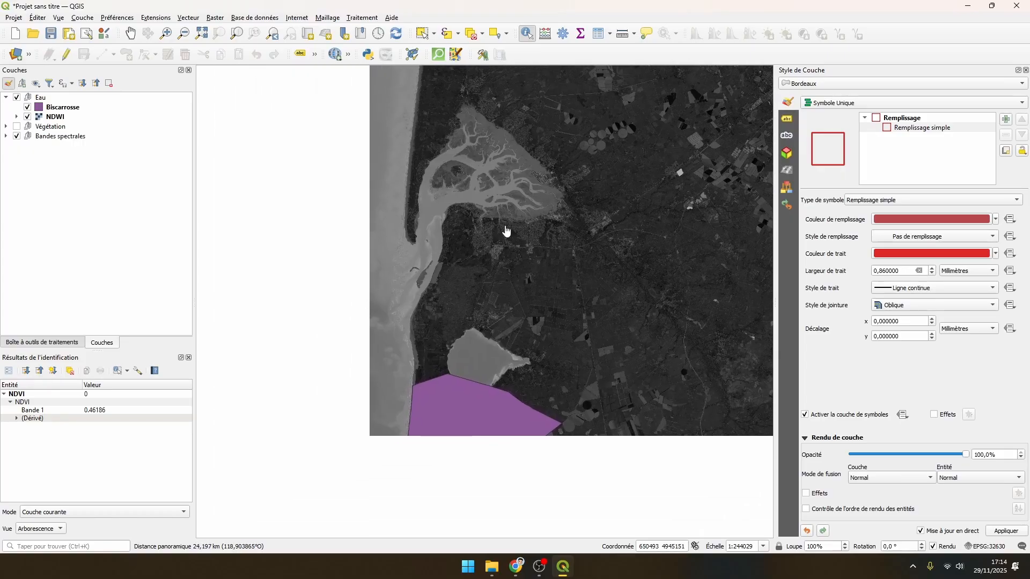
pyautogui.moveTo(416, 336); pyautogui.dragTo(420, 258)
# Render the NDWI layer as single-band pseudocolour with a white-to-dark-blue colour ramp.
pyautogui.click(71, 117)
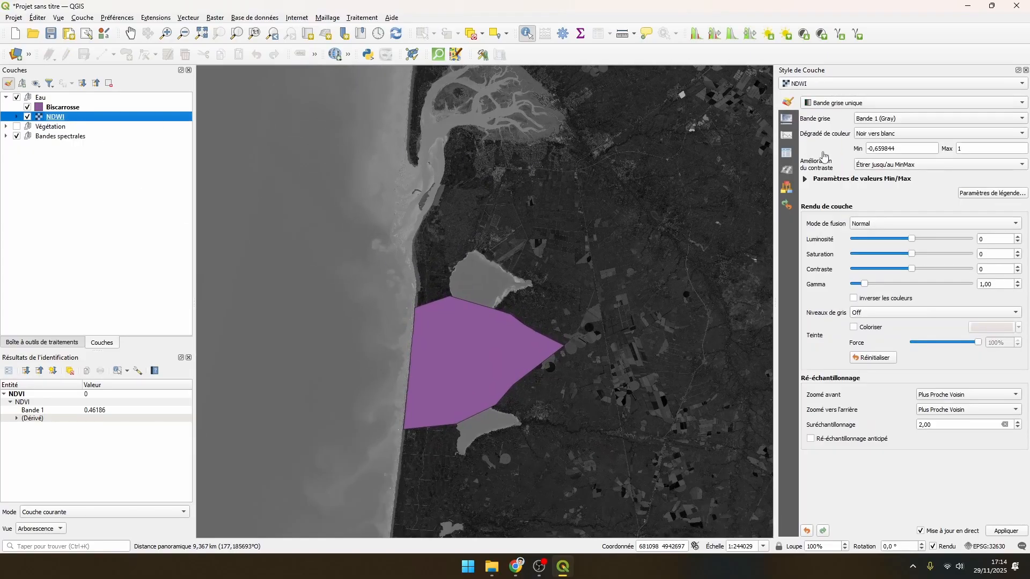
pyautogui.click(845, 110)
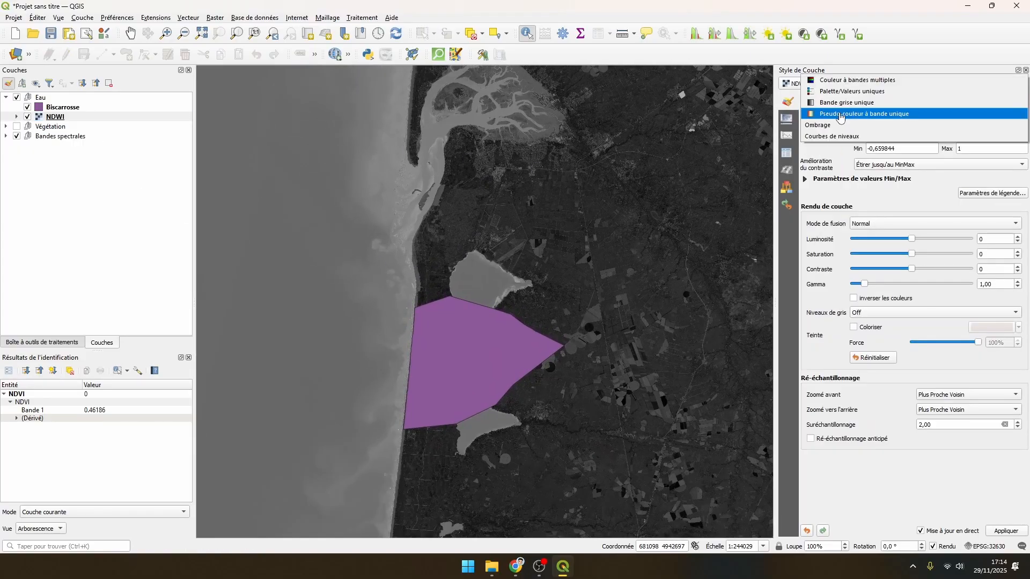
pyautogui.click(840, 114)
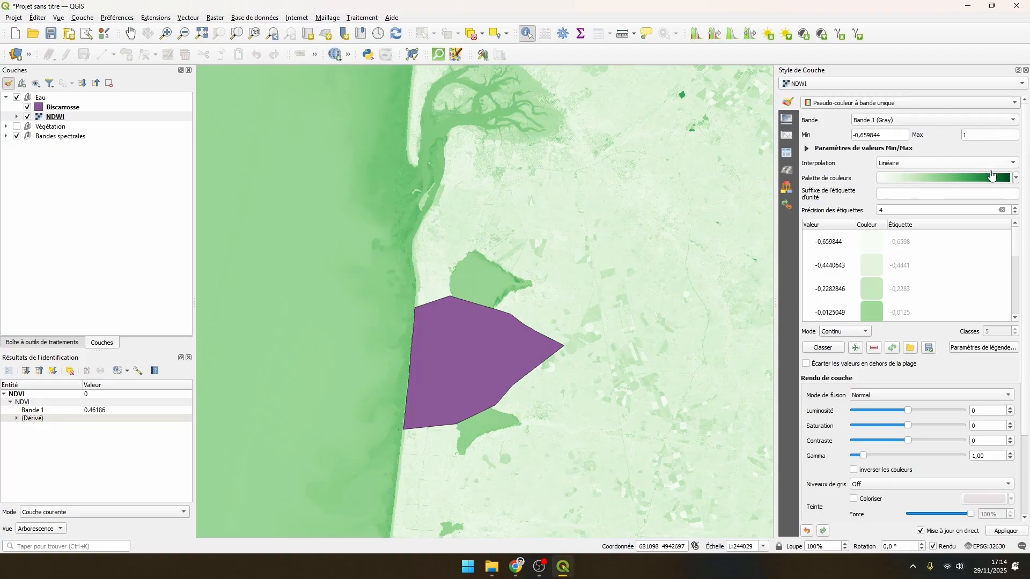
pyautogui.click(1015, 178)
pyautogui.click(943, 208)
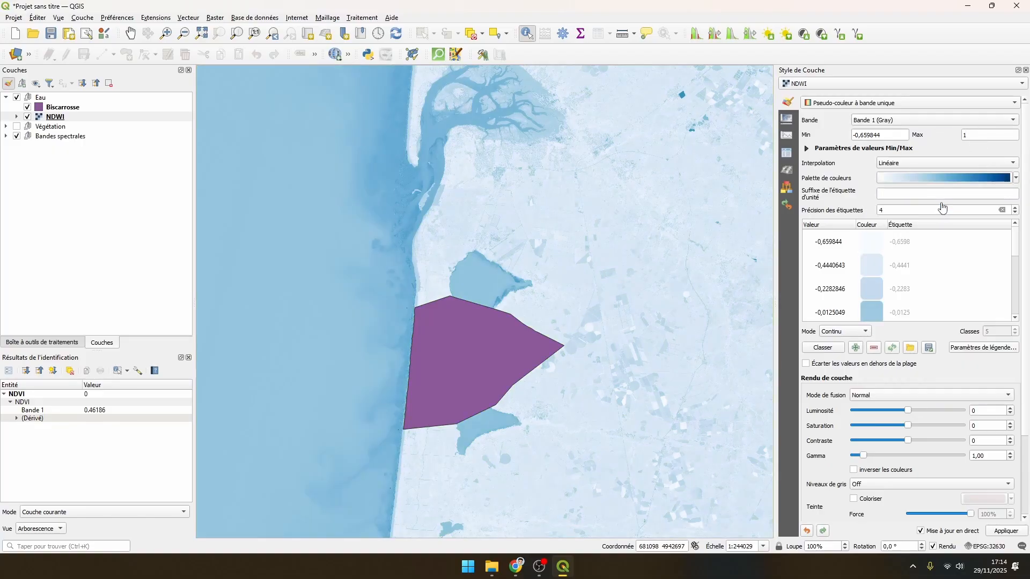
# Style the Biscarrosse polygon with no fill and a red outline 0.86 mm wide.
pyautogui.click(73, 107)
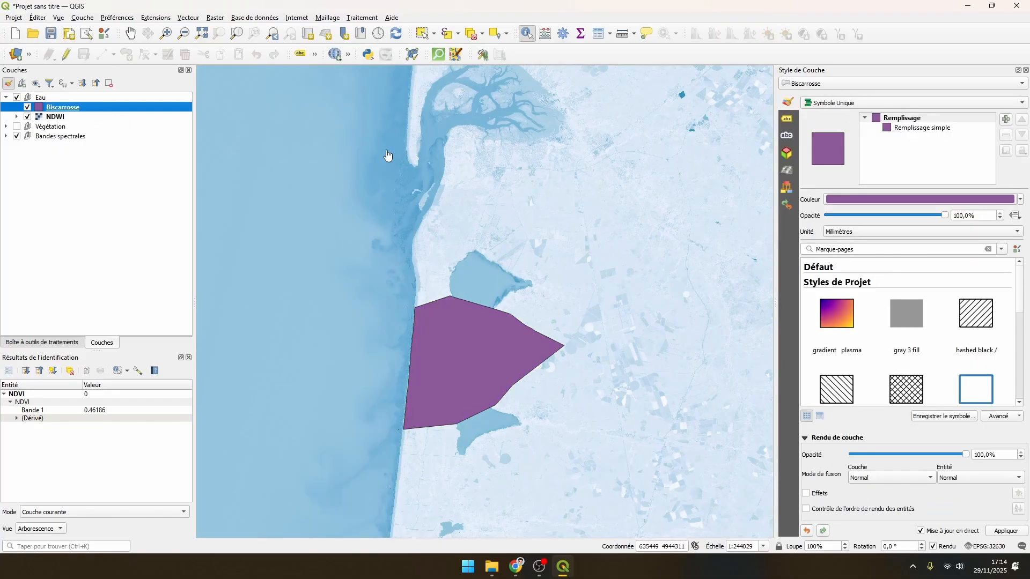
pyautogui.click(915, 129)
pyautogui.click(925, 236)
pyautogui.click(911, 246)
pyautogui.scroll(1, 500, 382)
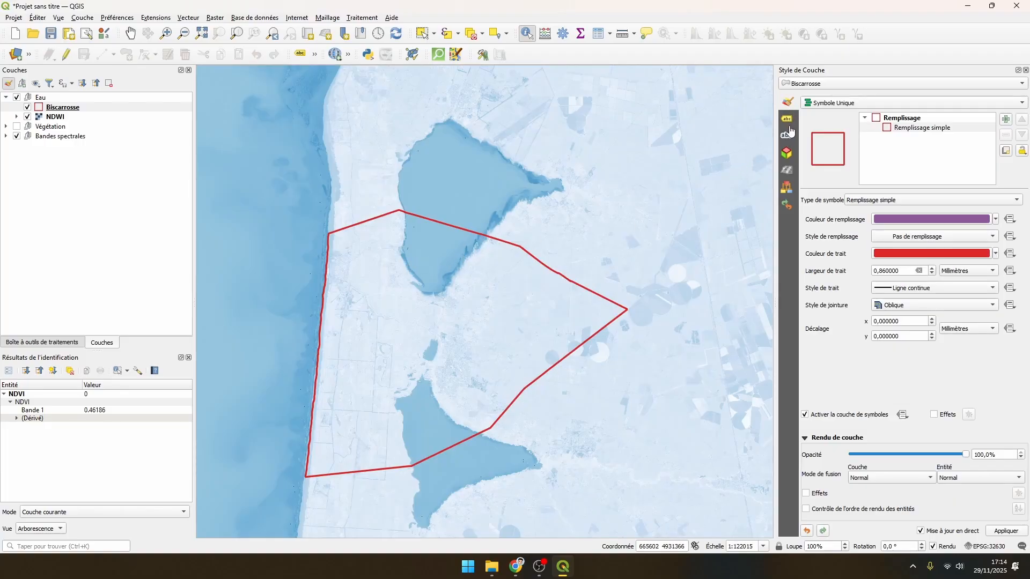
# Compute the raster histogram of the NDWI layer.
pyautogui.click(79, 117)
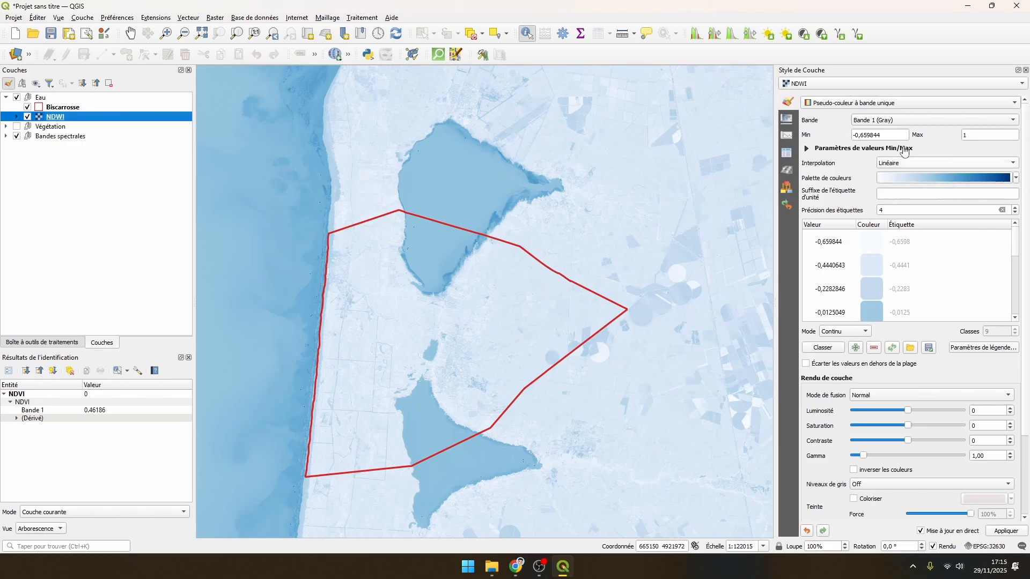
pyautogui.click(788, 137)
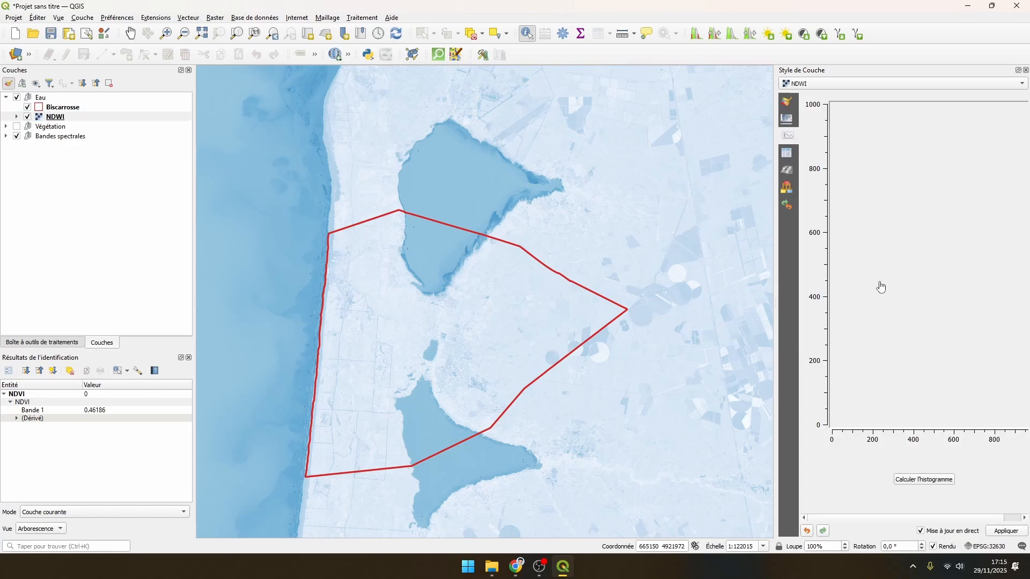
pyautogui.click(920, 479)
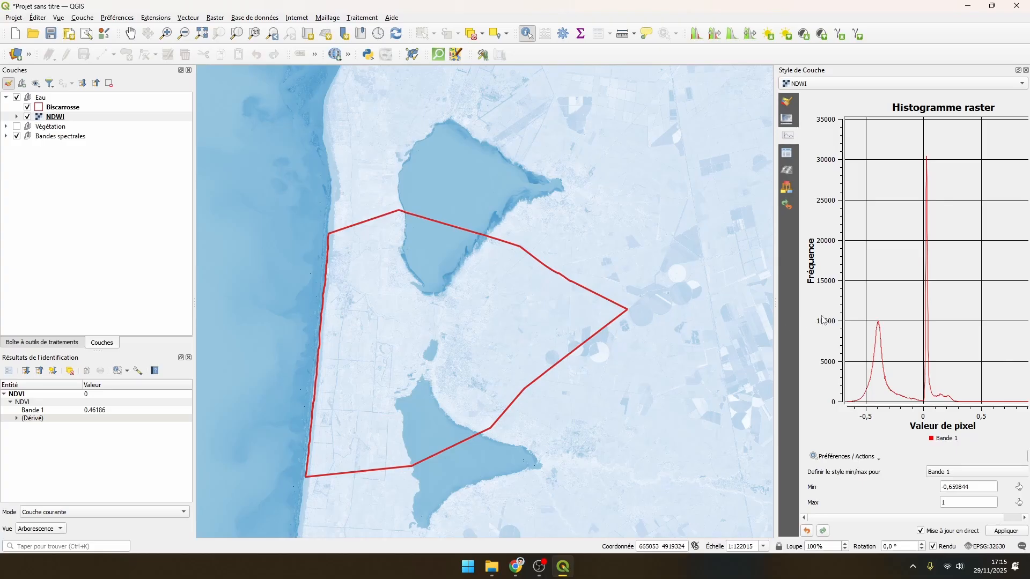
# Pick an NDWI minimum of -0.572 and maximum of -0.284 from the histogram, and discard values outside that range.
pyautogui.click(1018, 486)
pyautogui.click(856, 402)
pyautogui.click(1019, 502)
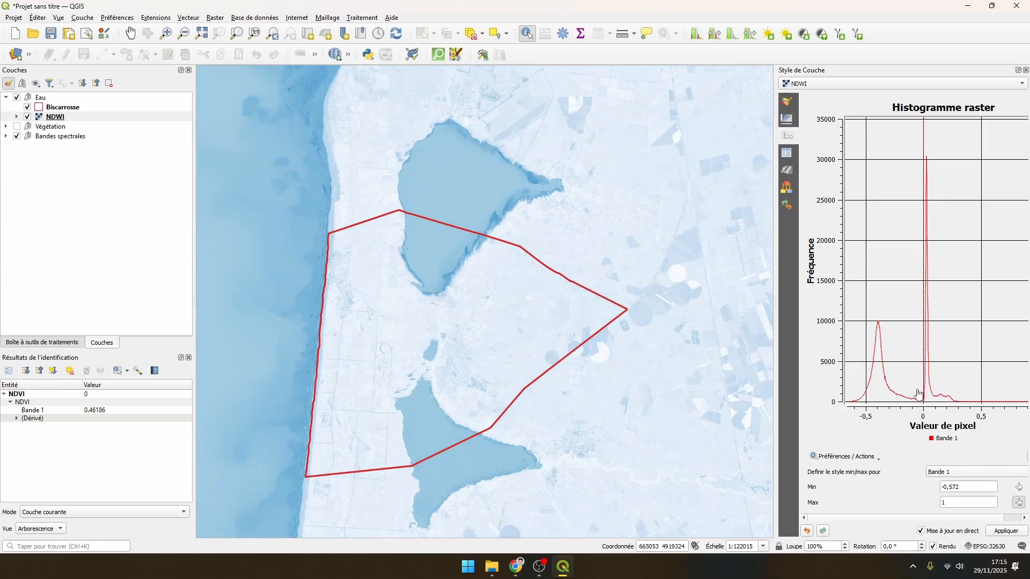
pyautogui.click(891, 397)
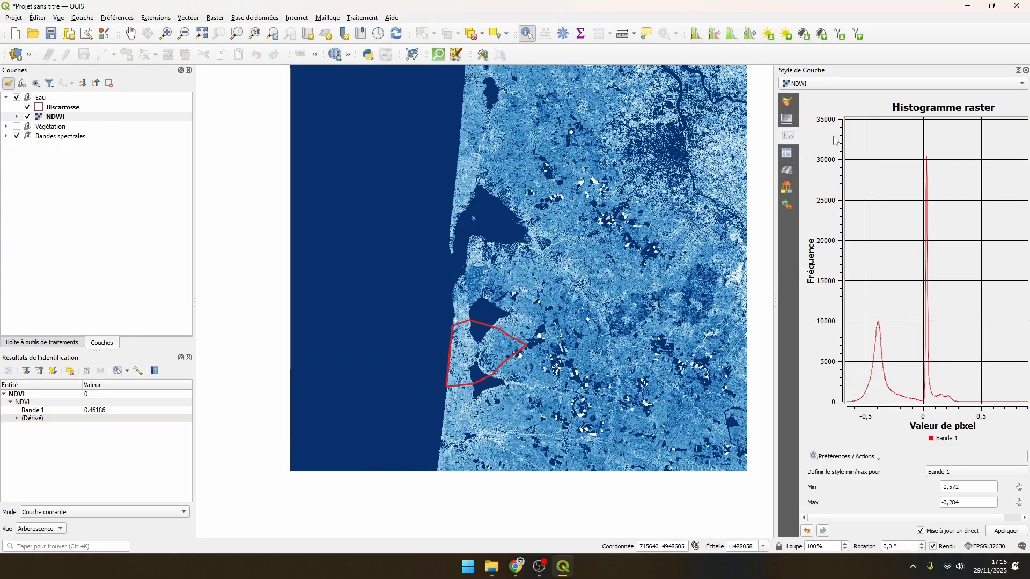
pyautogui.click(792, 103)
pyautogui.click(806, 364)
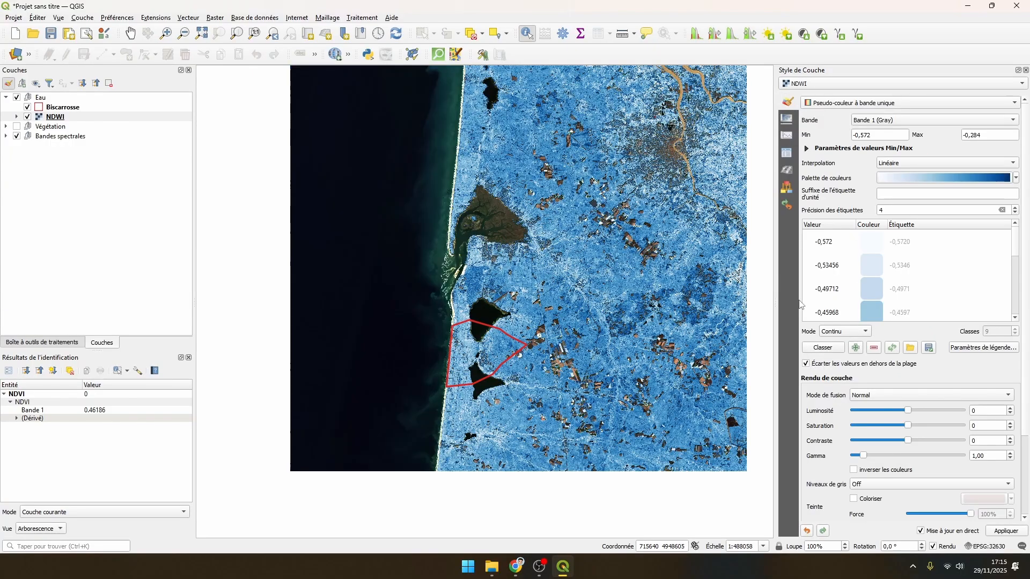
# Pick an NDWI minimum of about 0 and maximum of 0.082 around the histogram's tall peak, and inspect the coastal water.
pyautogui.click(787, 139)
pyautogui.scroll(-1, 539, 310)
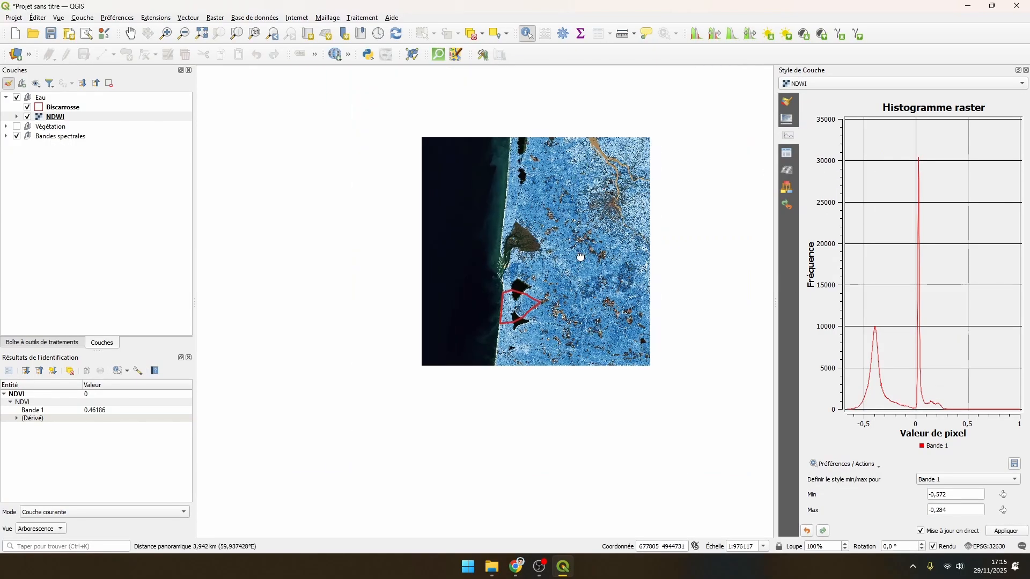
pyautogui.scroll(1, 563, 275)
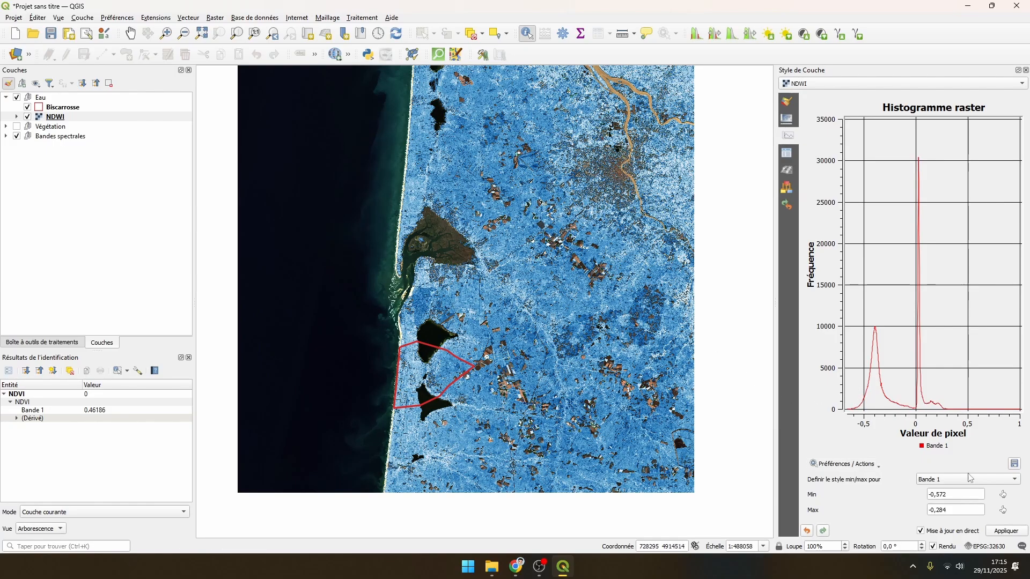
pyautogui.click(1002, 494)
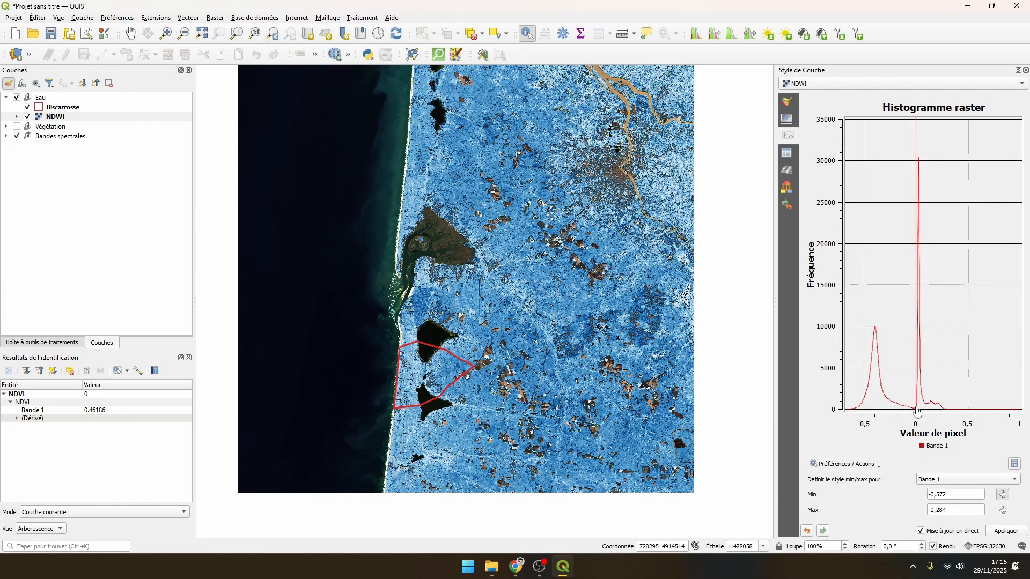
pyautogui.click(917, 412)
pyautogui.click(1003, 510)
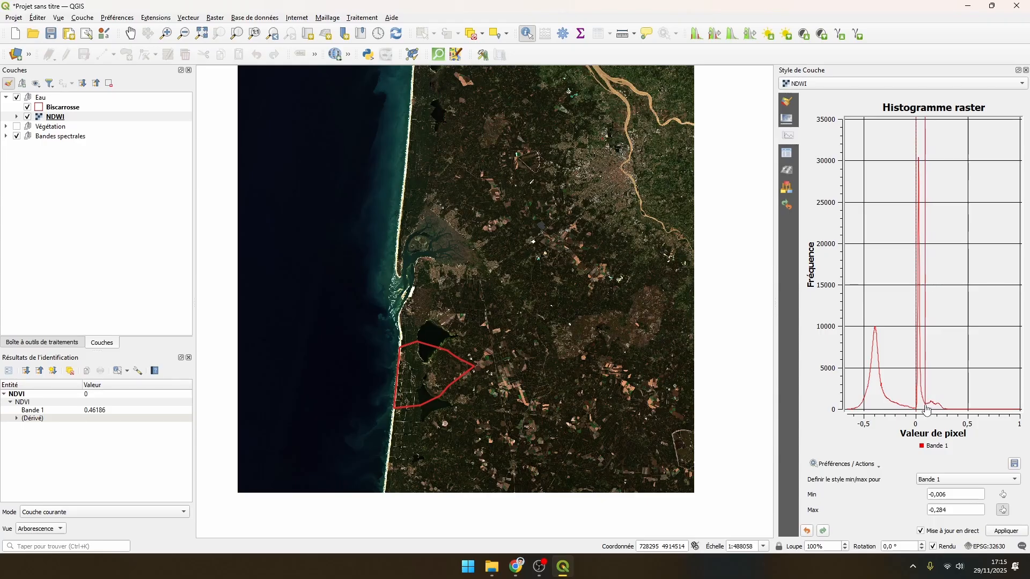
pyautogui.click(922, 406)
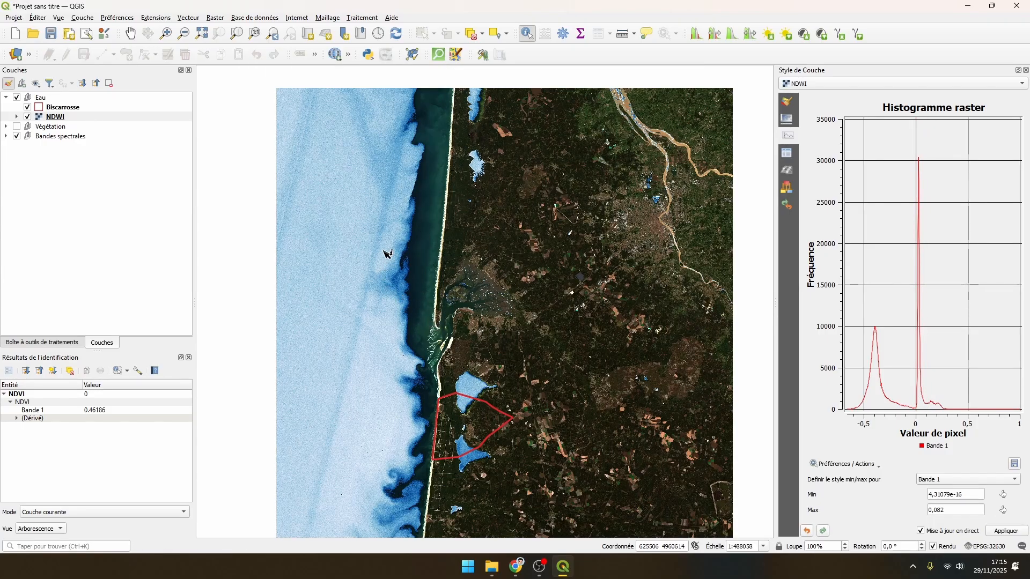
pyautogui.scroll(1, 385, 253)
pyautogui.scroll(2, 459, 276)
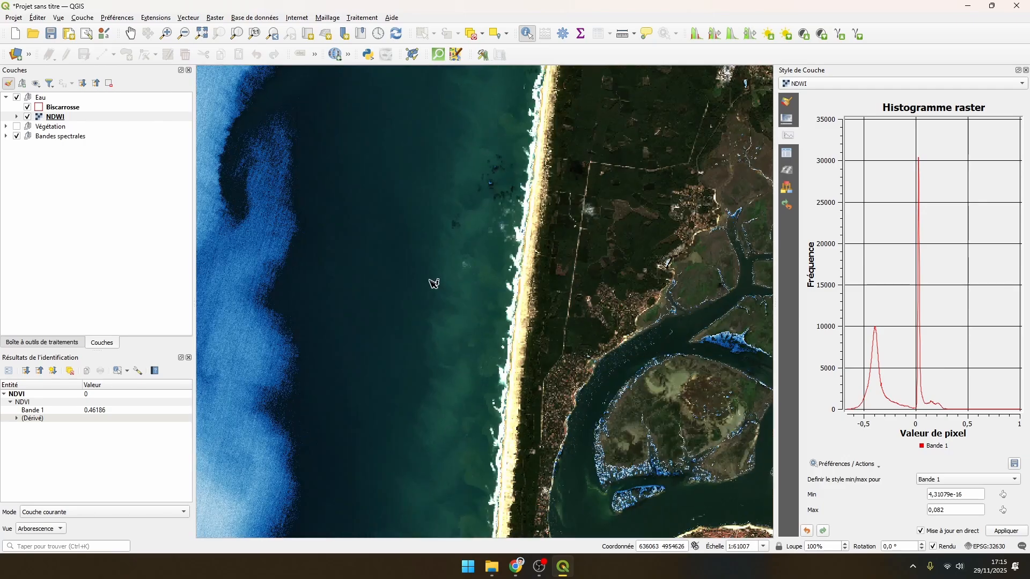
pyautogui.scroll(-2, 450, 333)
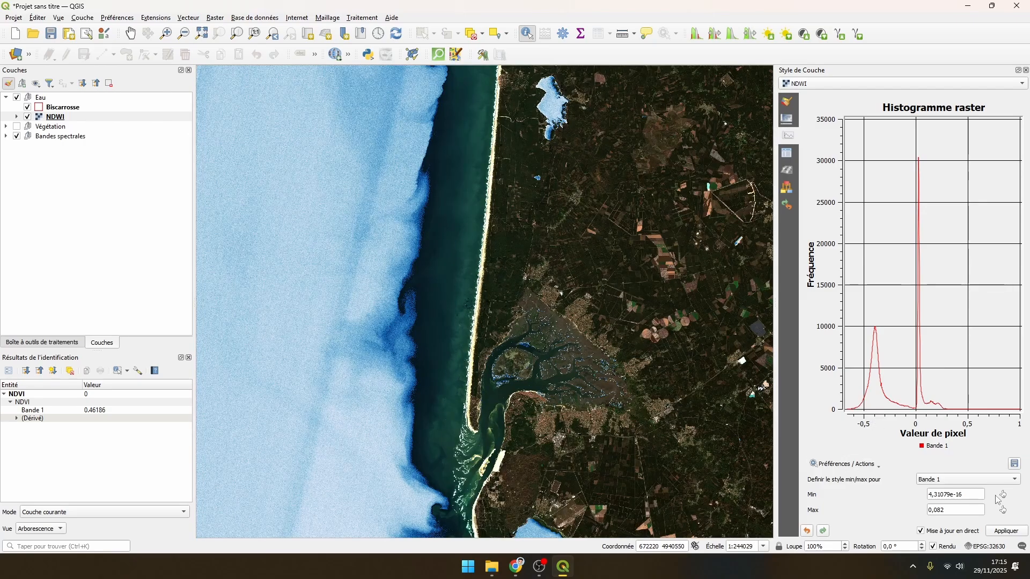
# Pick an NDWI maximum of 0.288 beyond the histogram's second bump, and inspect the coast, lagoon and lakes.
pyautogui.click(1003, 510)
pyautogui.click(947, 414)
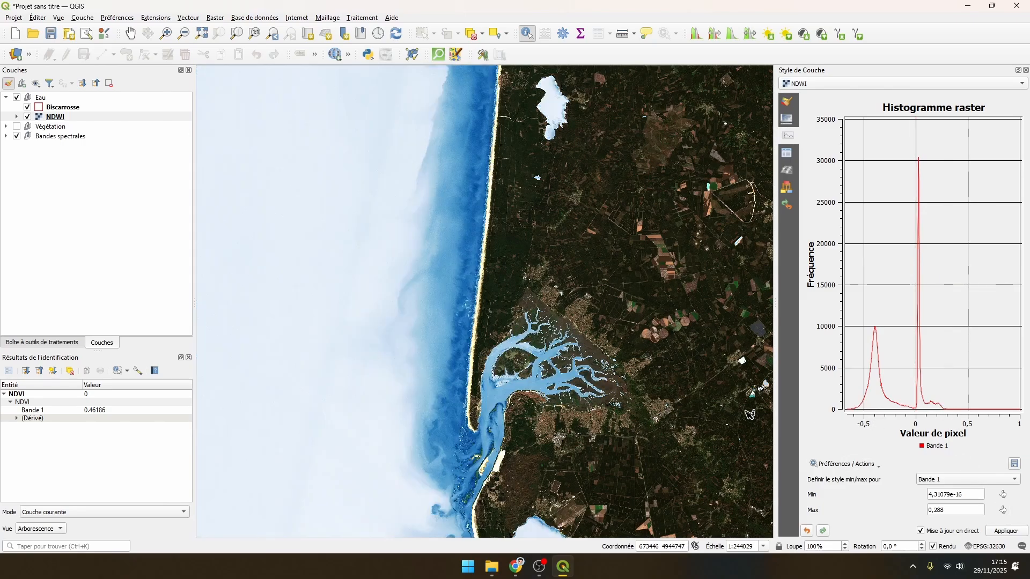
pyautogui.moveTo(603, 395); pyautogui.dragTo(422, 352)
pyautogui.scroll(-1, 588, 390)
pyautogui.scroll(1, 451, 437)
pyautogui.scroll(-1, 463, 336)
pyautogui.moveTo(536, 191); pyautogui.dragTo(489, 262)
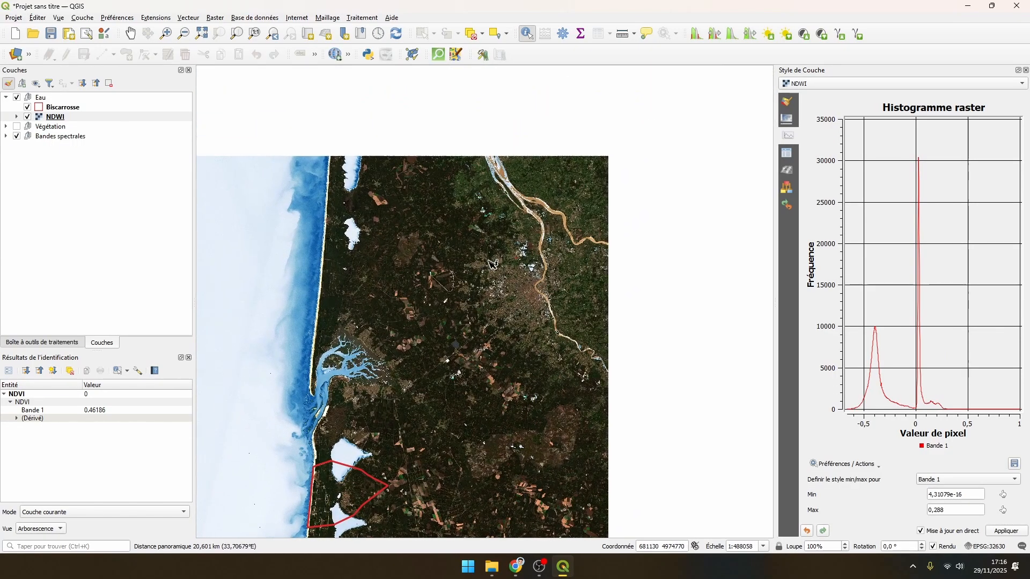
# Set the maximum of the NDWI layer's pseudocolour ramp to 0.3 and check the limits against the histogram.
pyautogui.click(791, 101)
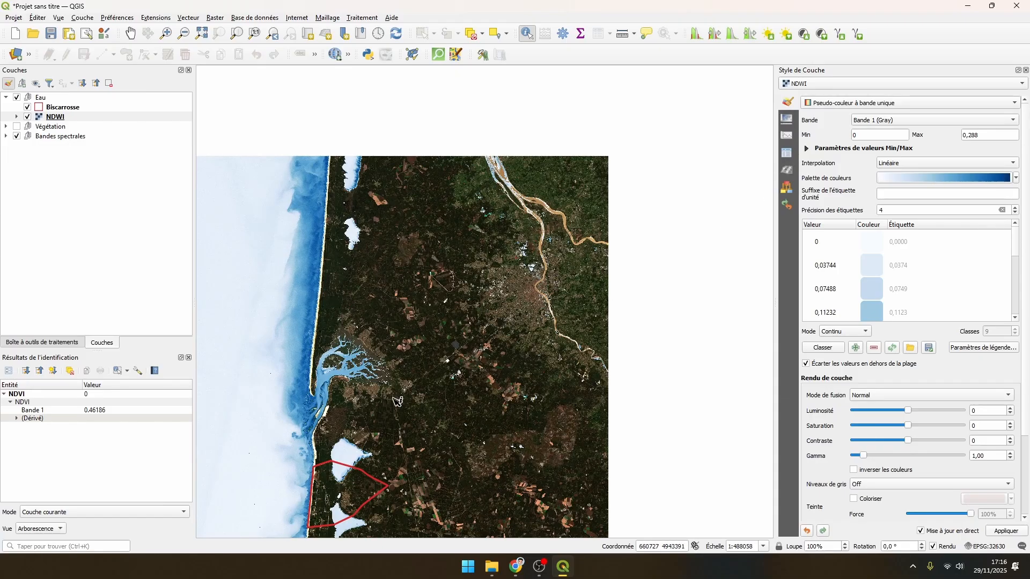
pyautogui.moveTo(397, 402); pyautogui.dragTo(491, 248)
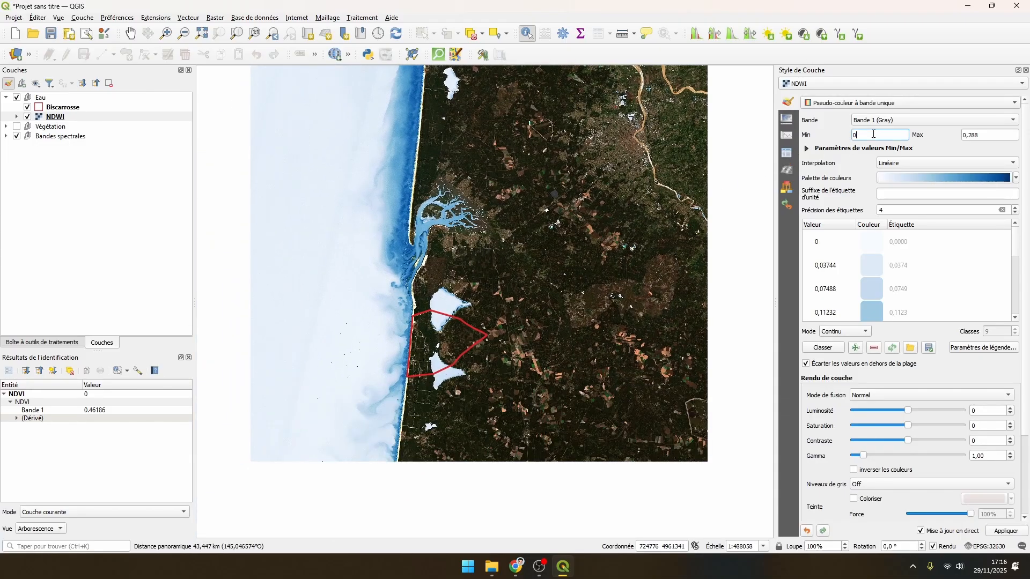
pyautogui.click(979, 135)
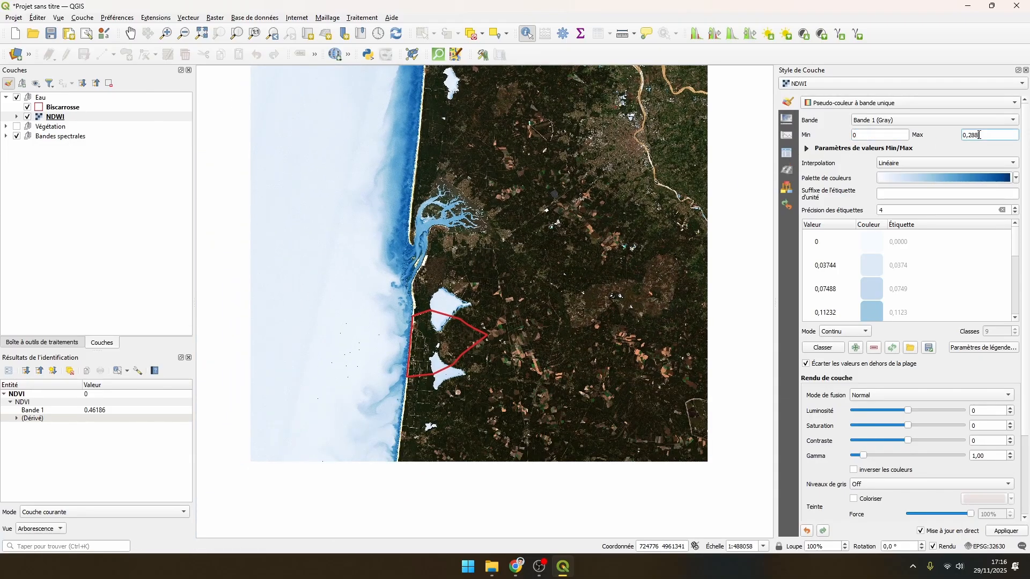
pyautogui.press('BackSpace')
pyautogui.press('BackSpace')
pyautogui.press('BackSpace')
pyautogui.write('3')
pyautogui.click(787, 136)
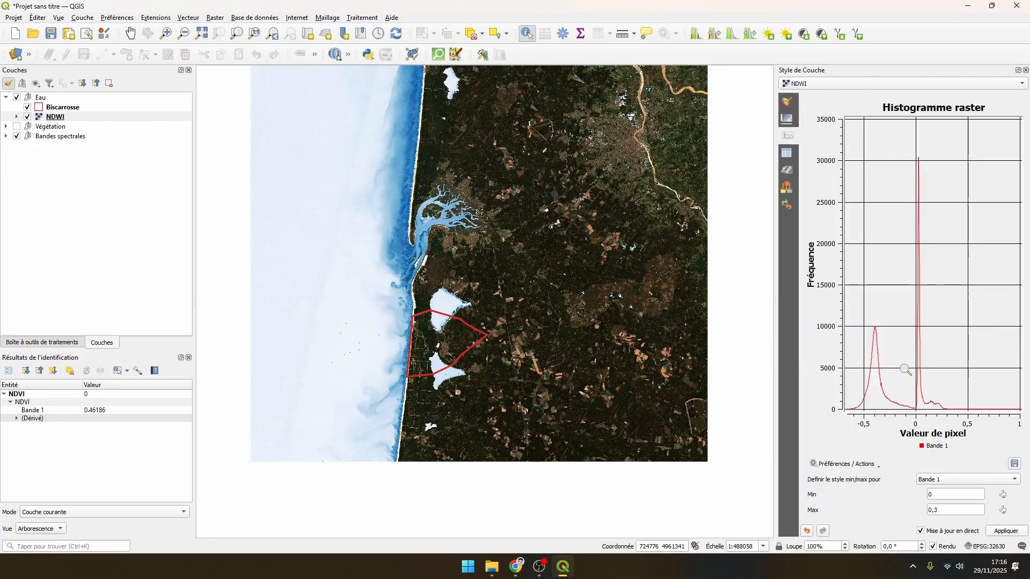
pyautogui.click(786, 102)
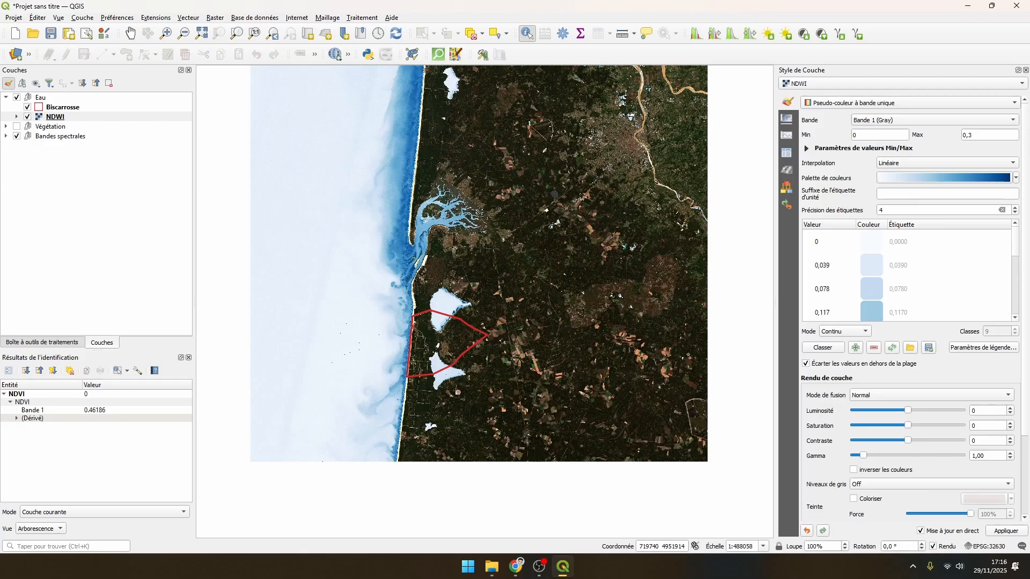
# Show the Végétation group, hide the Eau group and select the NDVI layer.
pyautogui.click(5, 98)
pyautogui.click(16, 107)
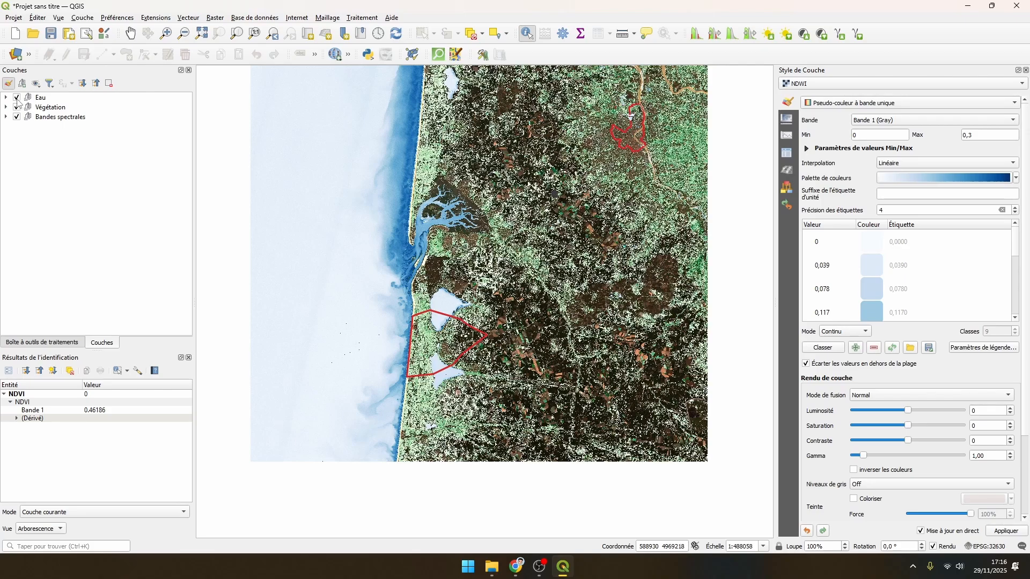
pyautogui.click(16, 97)
pyautogui.click(6, 106)
pyautogui.click(53, 126)
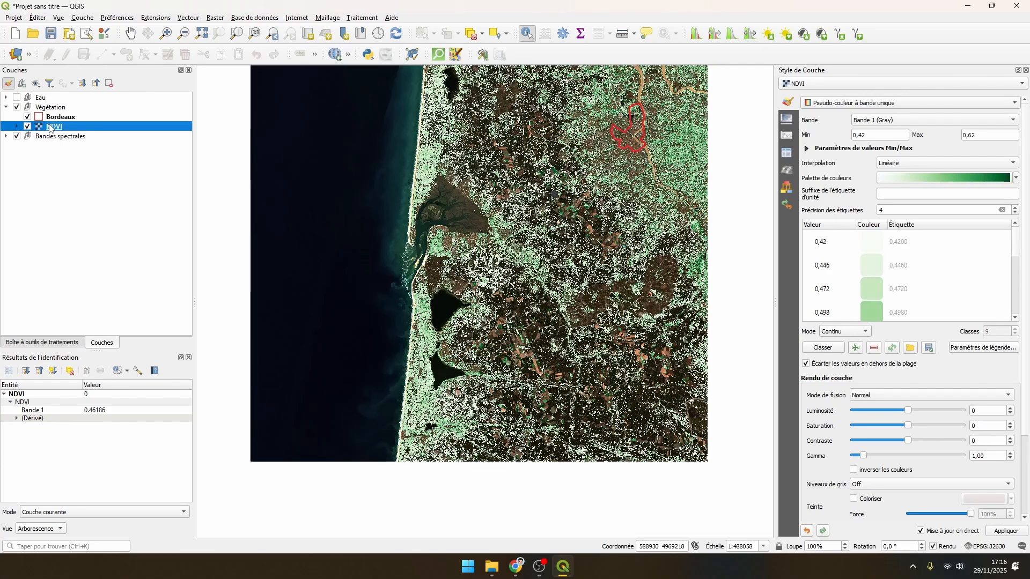
# Enter the raster calculator expression "NDVI@1" >= 0.42 for a vegetation mask.
pyautogui.click(214, 18)
pyautogui.click(231, 28)
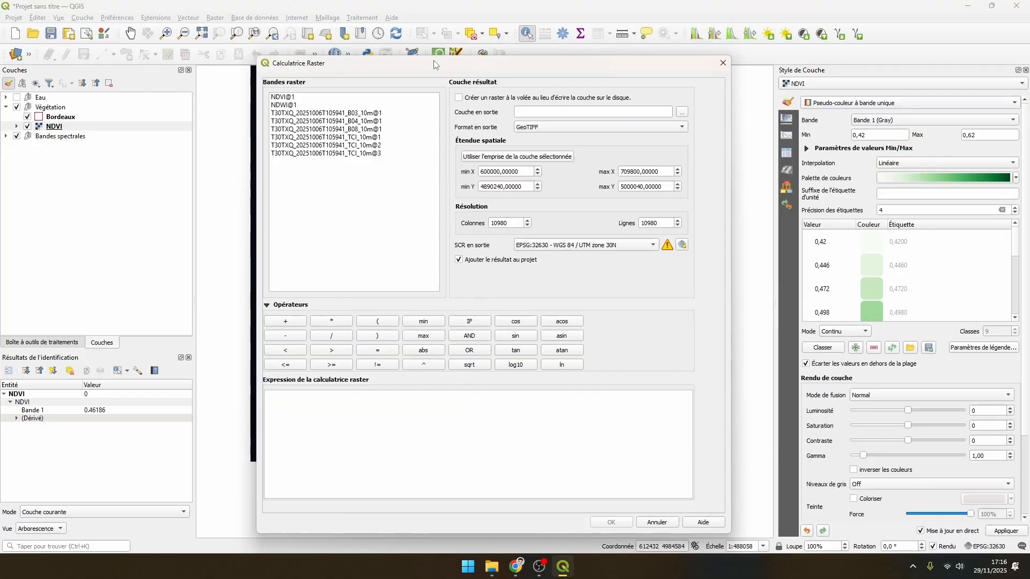
pyautogui.moveTo(496, 61); pyautogui.dragTo(481, 51)
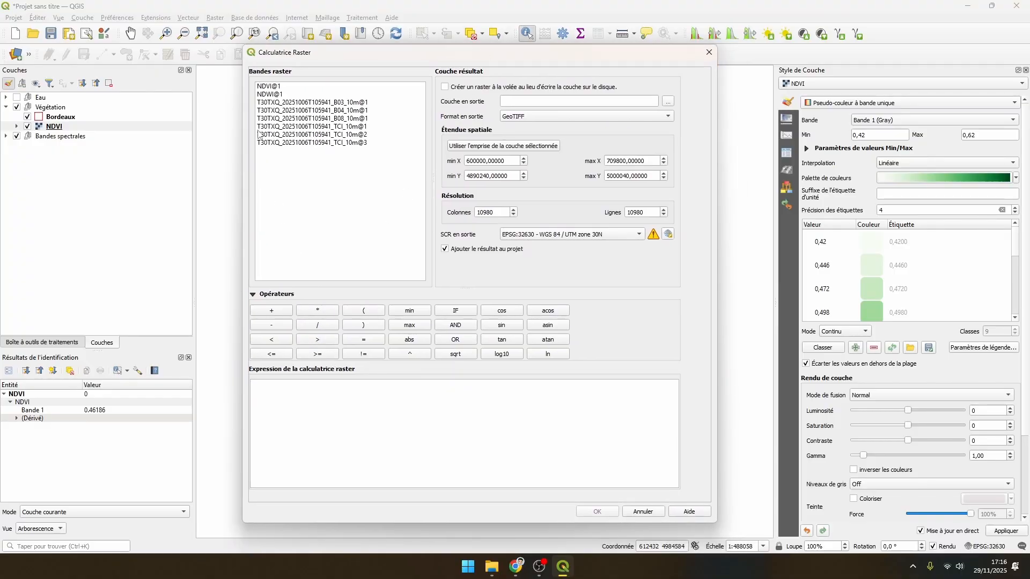
pyautogui.doubleClick(269, 87)
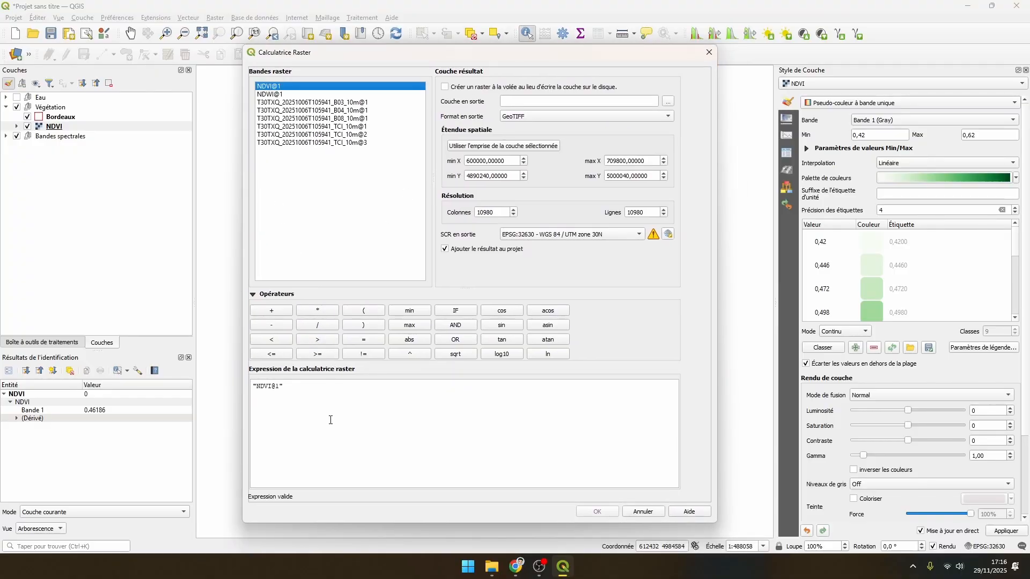
pyautogui.click(318, 399)
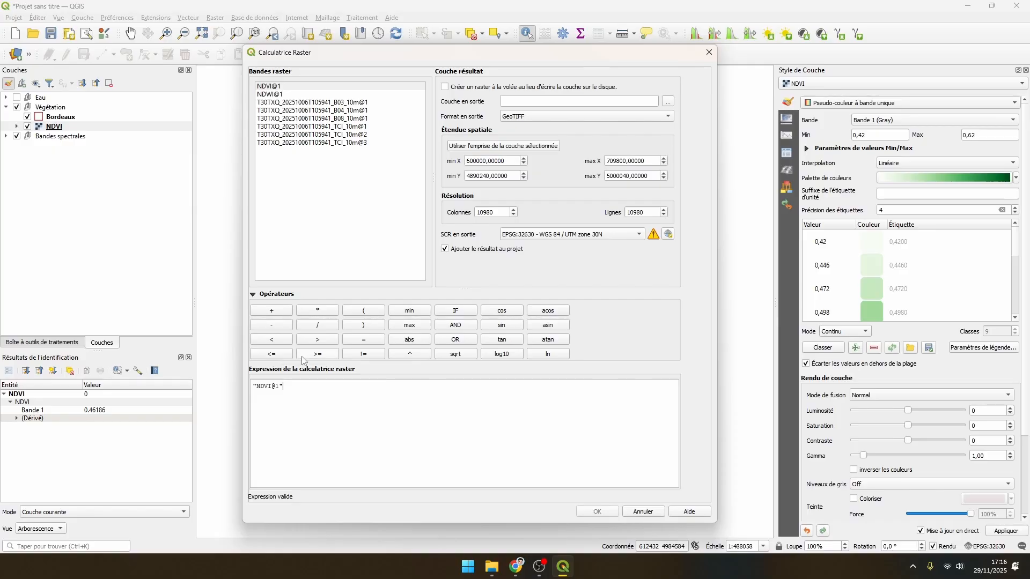
pyautogui.click(317, 355)
# Set the output to Masque_vegetation.tif in the TUTO folder, overwriting the existing file, and run the calculation.
pyautogui.click(668, 101)
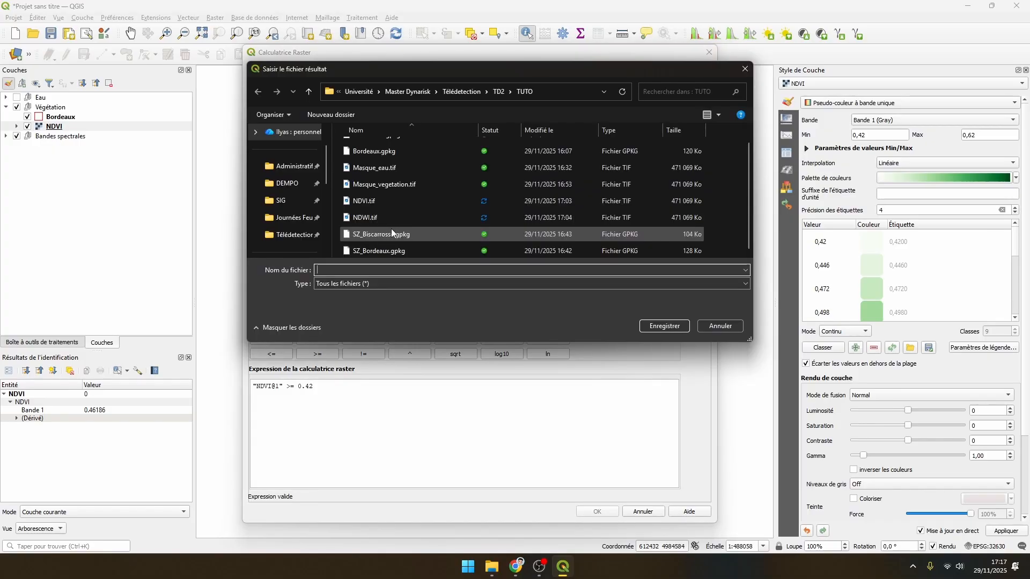
pyautogui.click(393, 184)
pyautogui.doubleClick(393, 184)
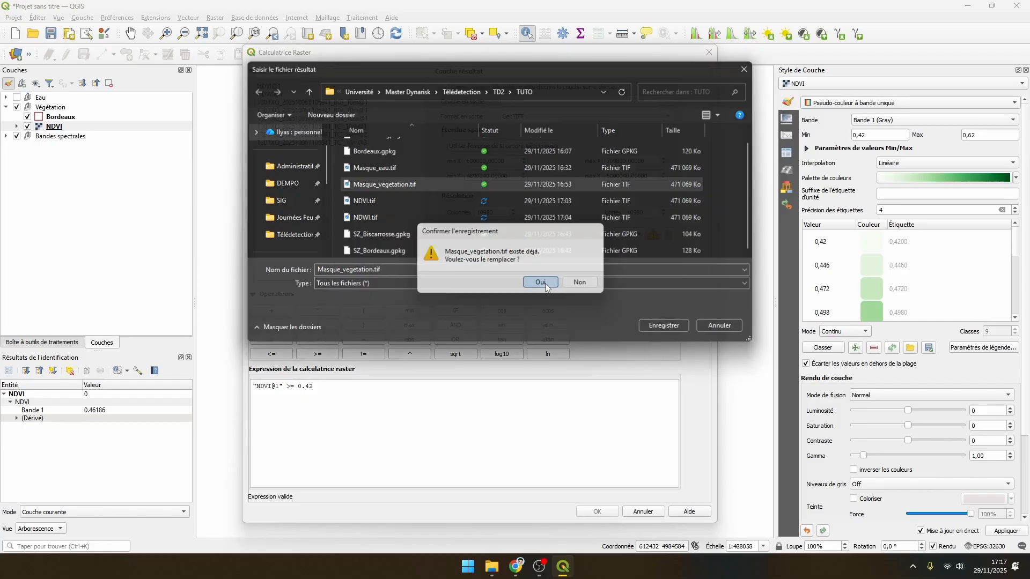
pyautogui.click(544, 284)
pyautogui.click(595, 512)
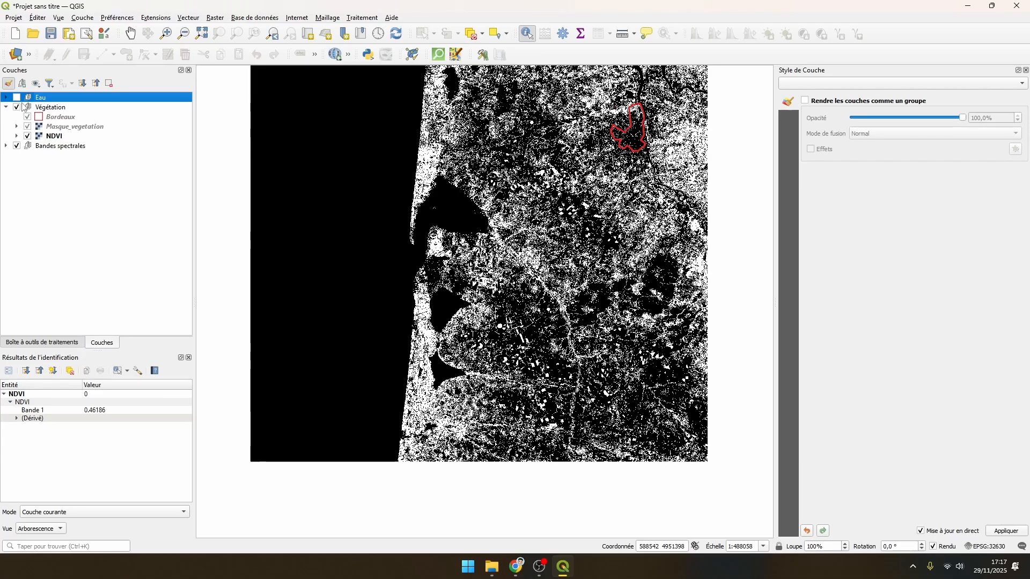
# Hide the Végétation group and enter the raster calculator expression "NDWI@1" >= 0 AND "NDWI@1" <= 0.3 for a water mask.
pyautogui.click(16, 108)
pyautogui.click(7, 97)
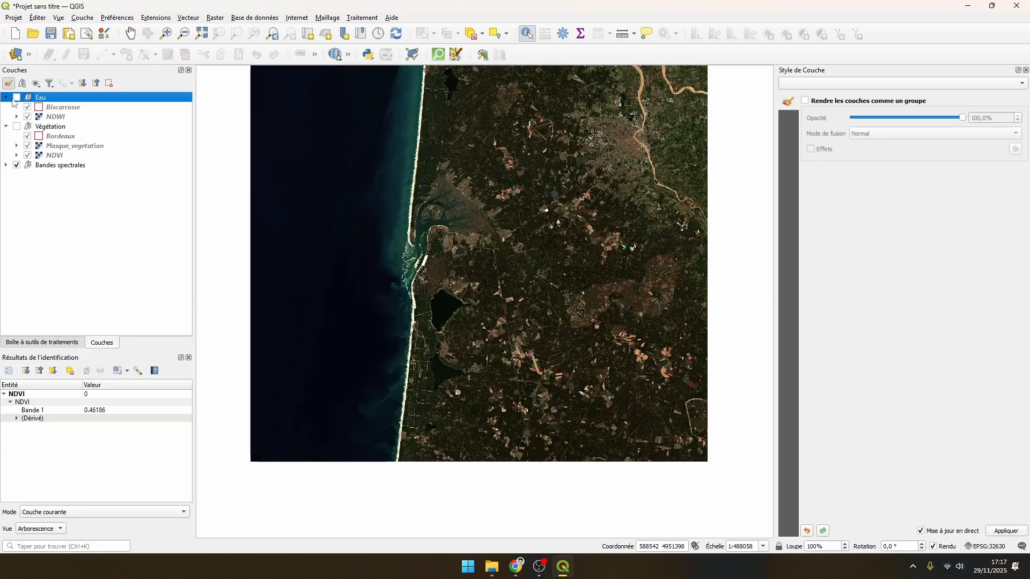
pyautogui.click(56, 117)
pyautogui.click(217, 18)
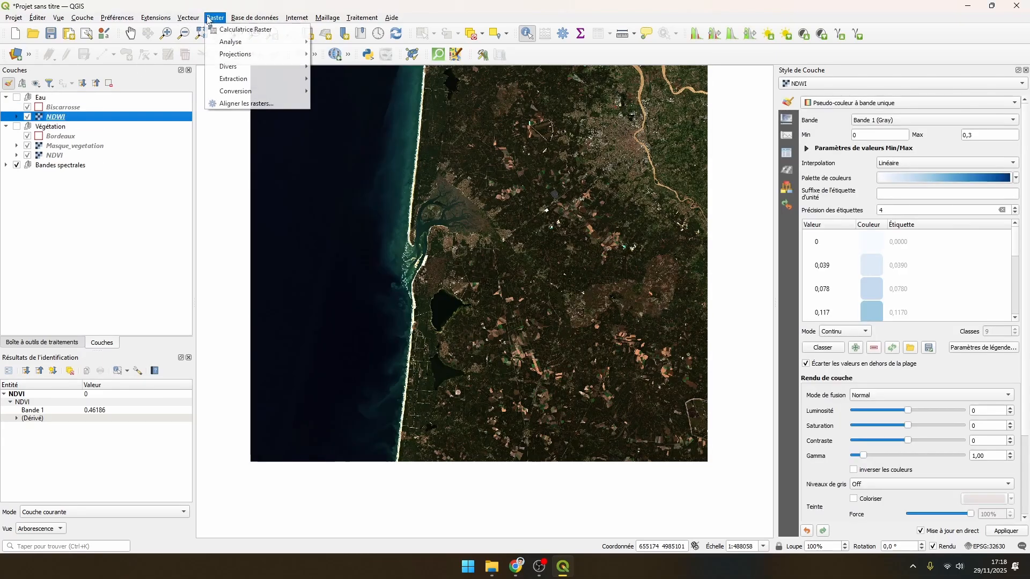
pyautogui.click(230, 30)
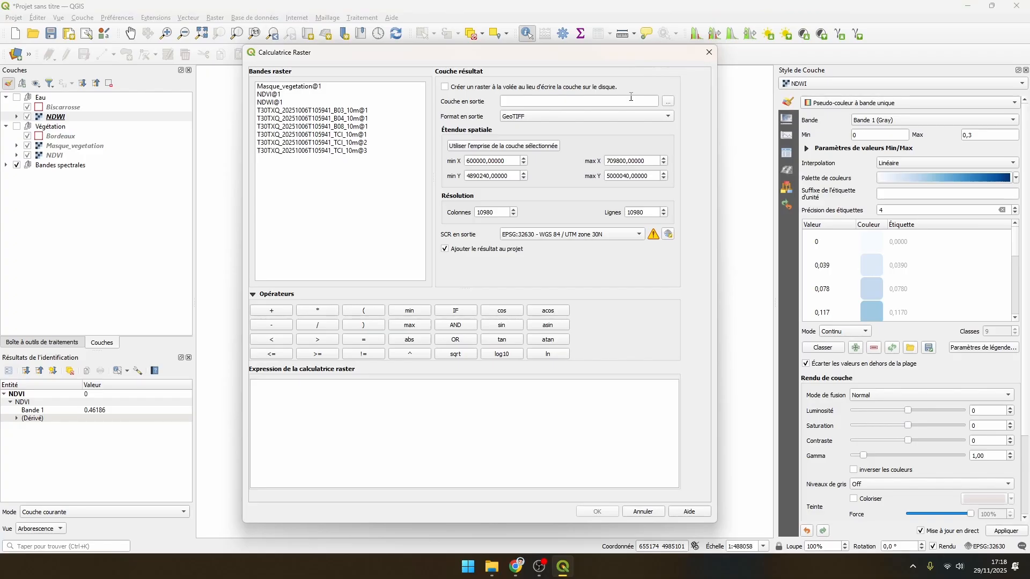
pyautogui.click(979, 139)
pyautogui.doubleClick(270, 102)
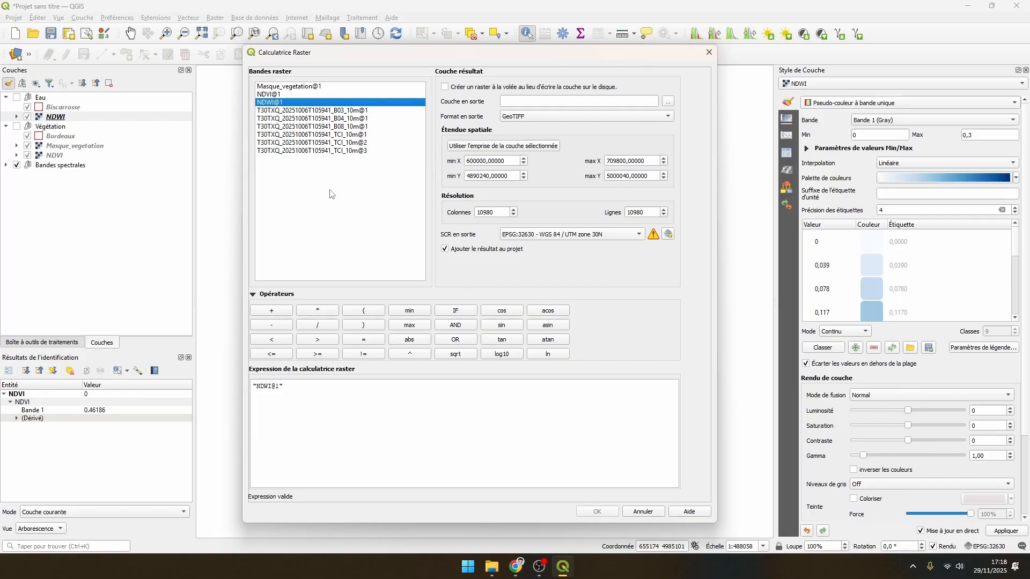
pyautogui.click(320, 355)
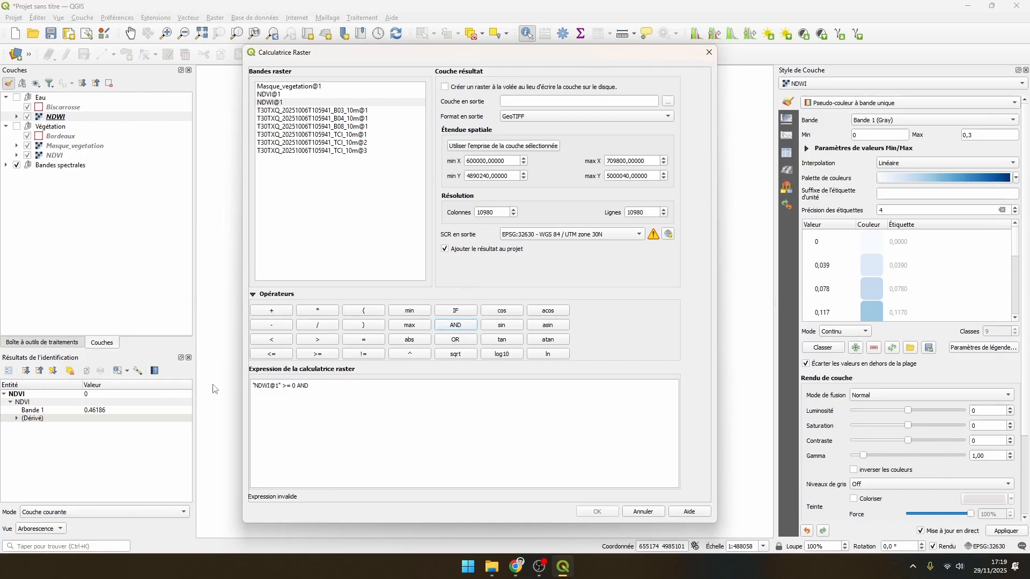
pyautogui.doubleClick(280, 102)
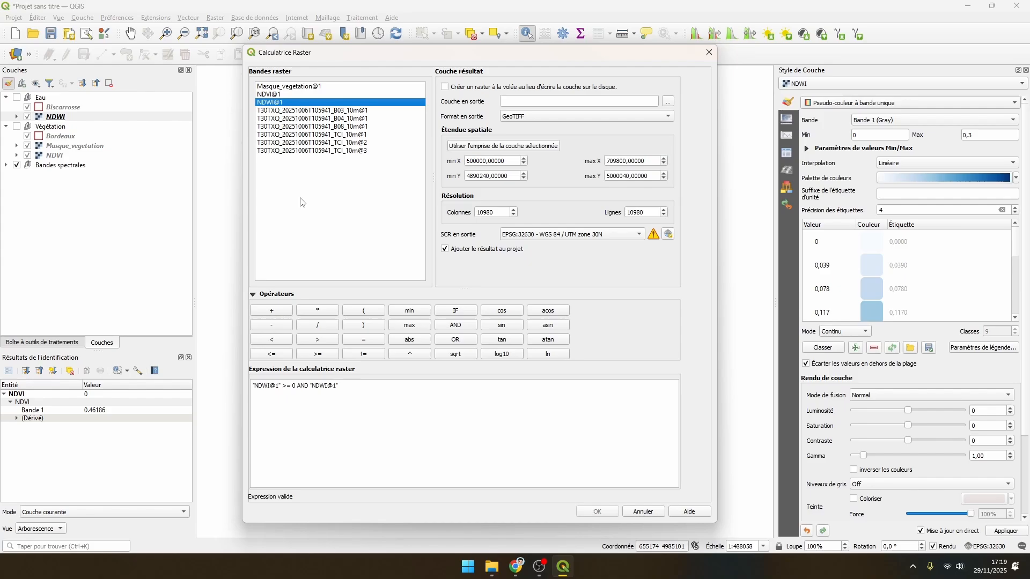
pyautogui.click(271, 354)
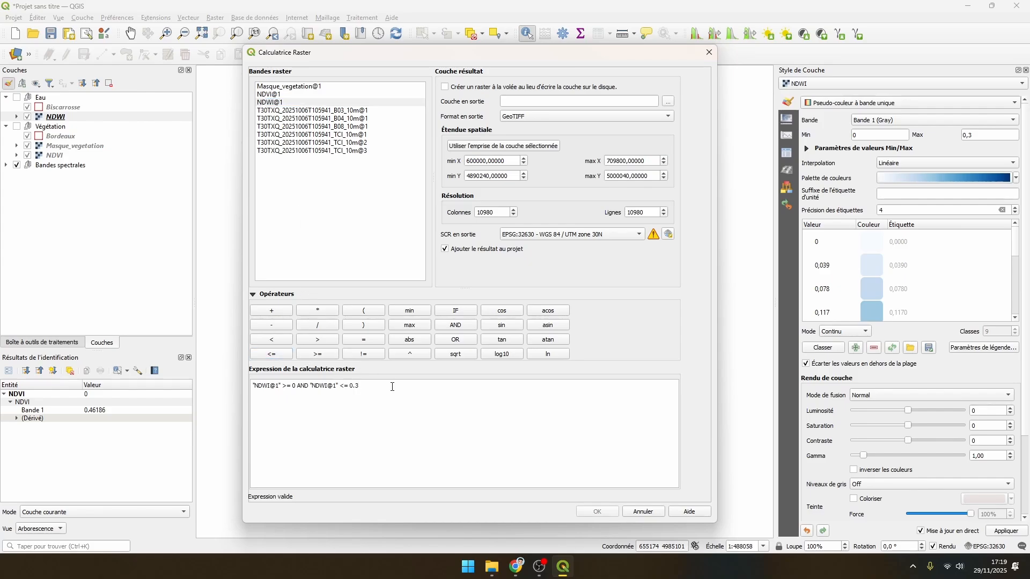
# Set the output to Masque_eau.tif in the TUTO folder, overwriting the existing file, and run the calculation.
pyautogui.click(668, 102)
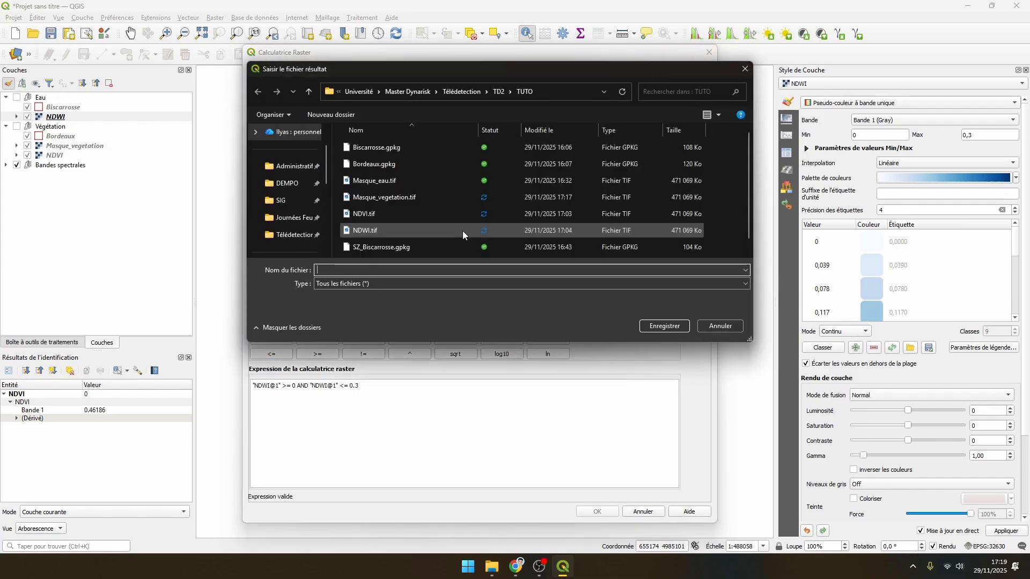
pyautogui.doubleClick(397, 182)
pyautogui.click(530, 282)
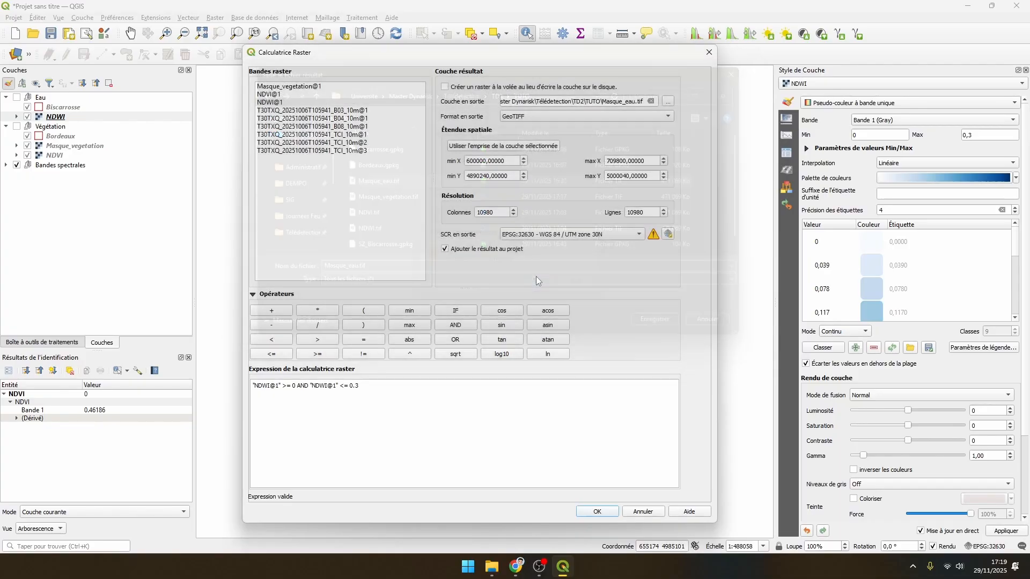
pyautogui.click(596, 511)
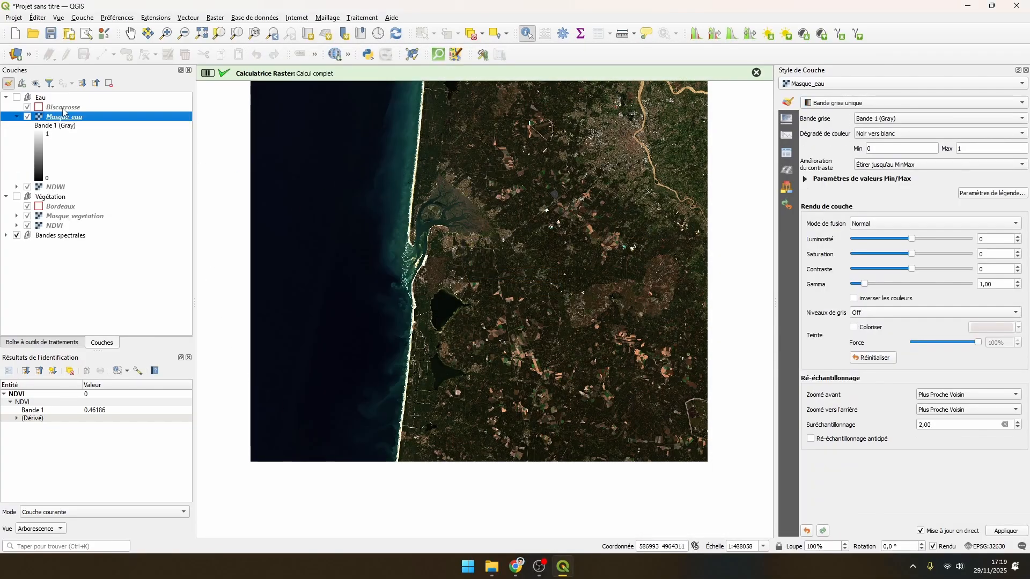
# Show the Eau group and identify the water mask's pixel values in a lake and on land inside the Biscarrosse outline.
pyautogui.click(17, 98)
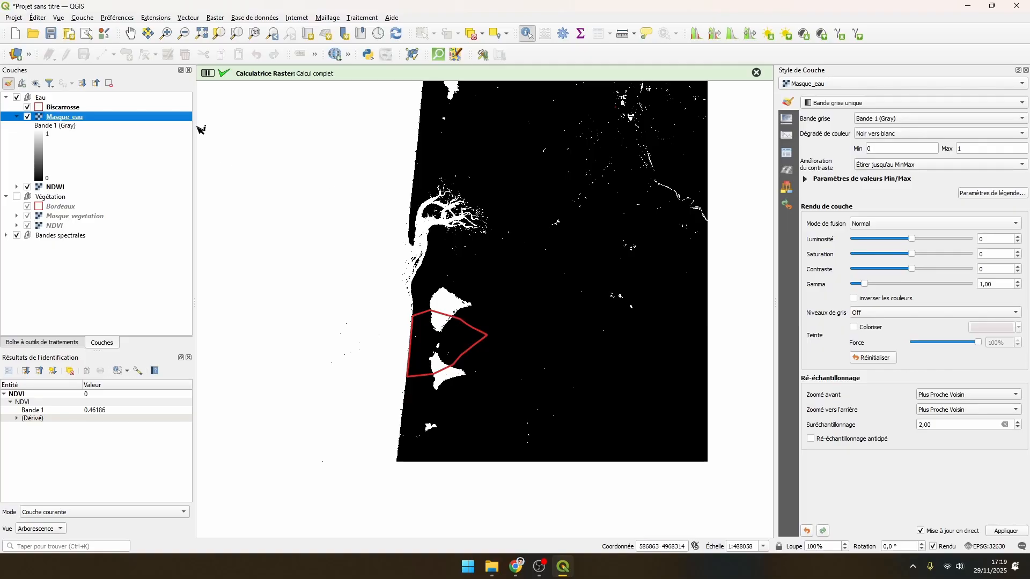
pyautogui.moveTo(519, 167); pyautogui.dragTo(491, 189)
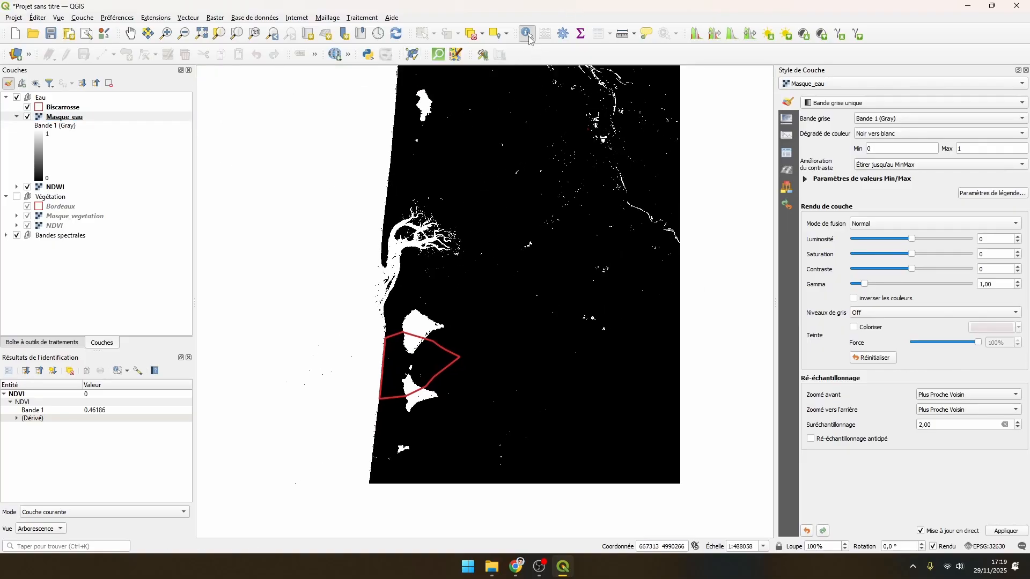
pyautogui.scroll(2, 430, 357)
pyautogui.moveTo(421, 356); pyautogui.dragTo(473, 272)
pyautogui.click(414, 212)
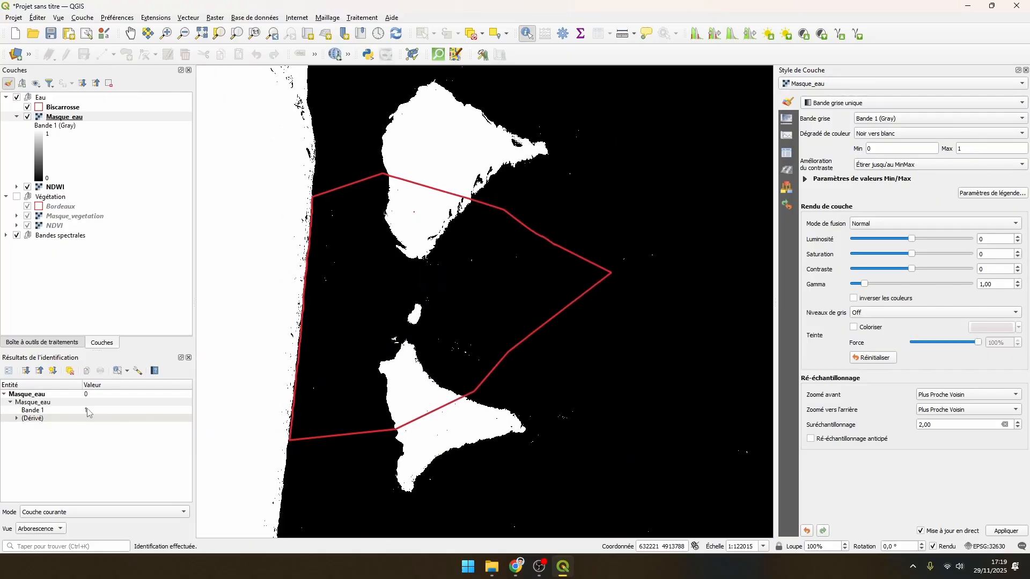
pyautogui.click(355, 293)
# Set the Masque_eau layer's colour gradient to white to black (Blanc vers noir) and view the whole mask.
pyautogui.click(75, 126)
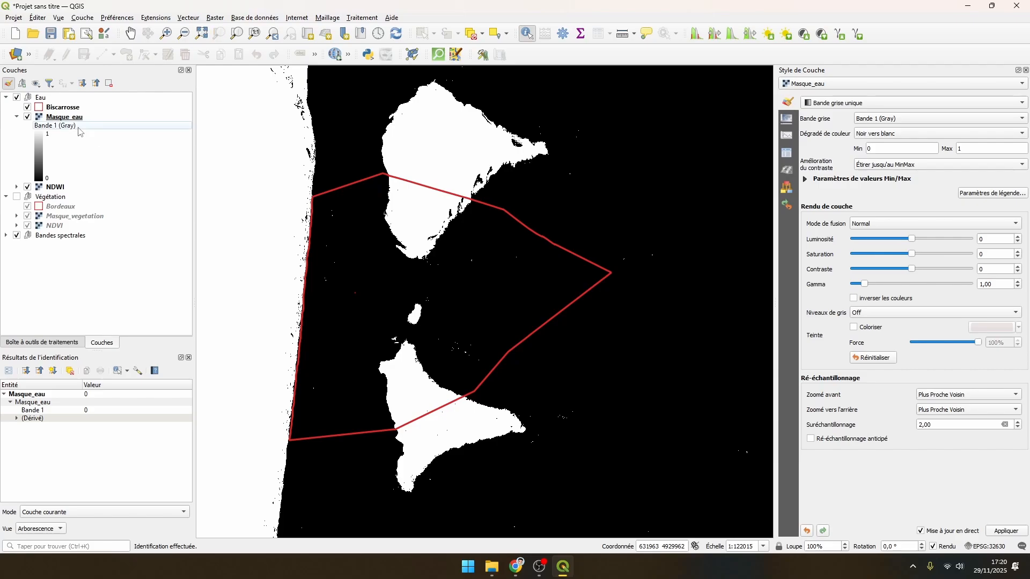
pyautogui.click(892, 134)
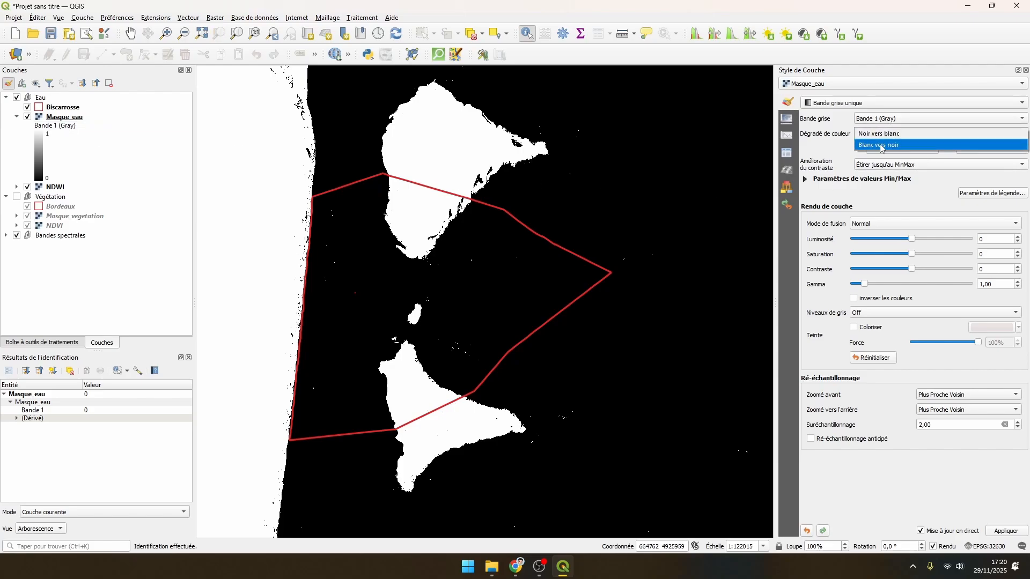
pyautogui.click(885, 142)
pyautogui.scroll(-2, 498, 348)
pyautogui.moveTo(539, 284); pyautogui.dragTo(505, 326)
# Show the Végétation group and hide the Eau group to display the vegetation mask.
pyautogui.click(54, 226)
pyautogui.click(16, 197)
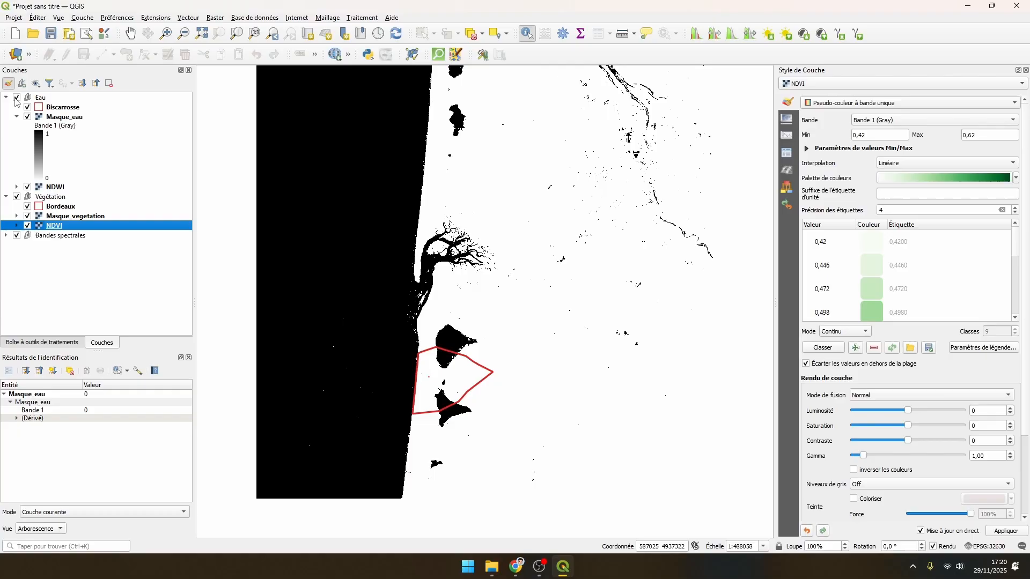
pyautogui.click(16, 98)
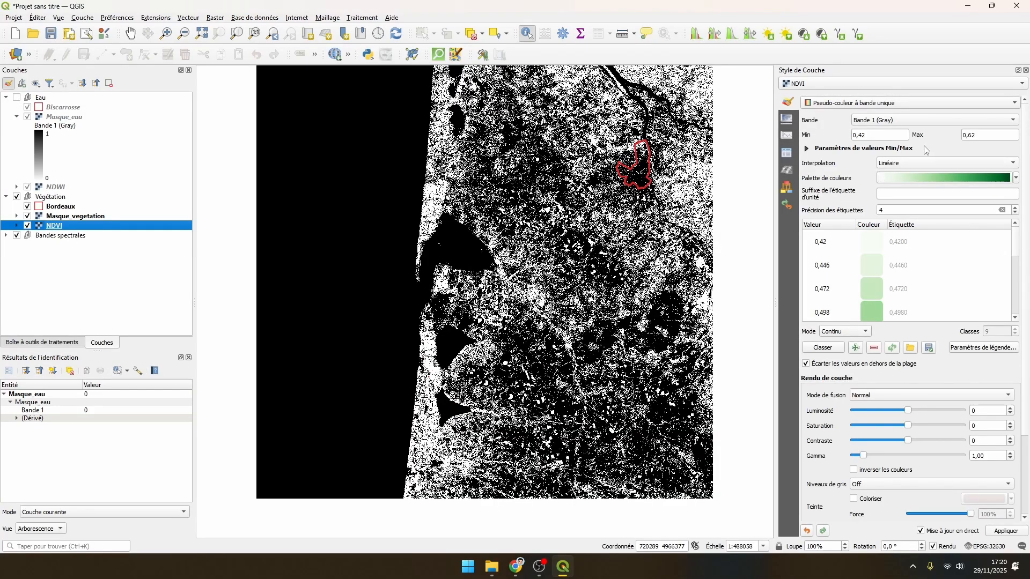
# Set the Masque_vegetation layer's colour gradient to white to black (Blanc vers noir) and inspect the mask around Bordeaux.
pyautogui.click(71, 217)
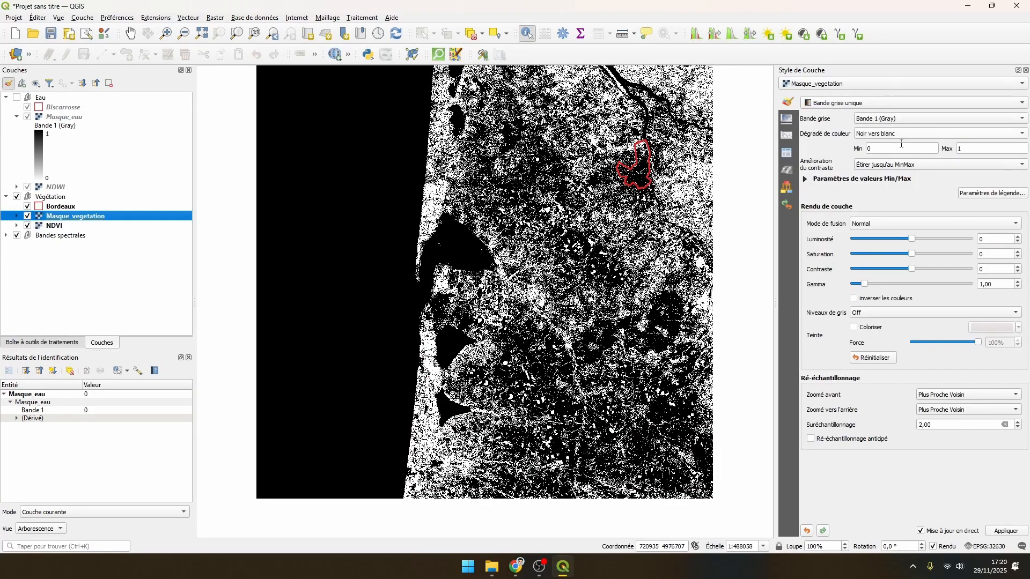
pyautogui.click(878, 133)
pyautogui.moveTo(646, 149); pyautogui.dragTo(489, 282)
pyautogui.scroll(1, 489, 282)
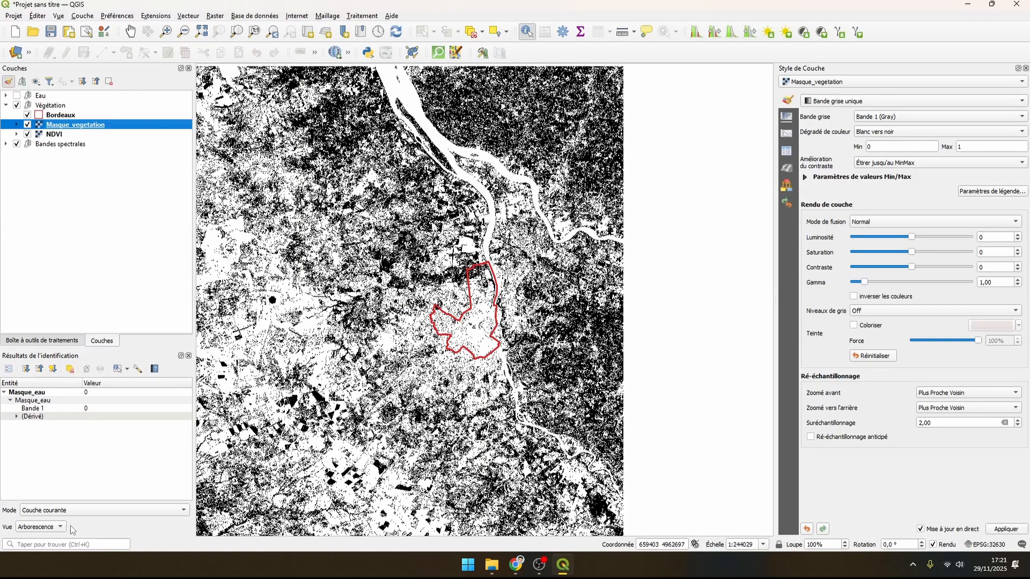
pyautogui.click(80, 545)
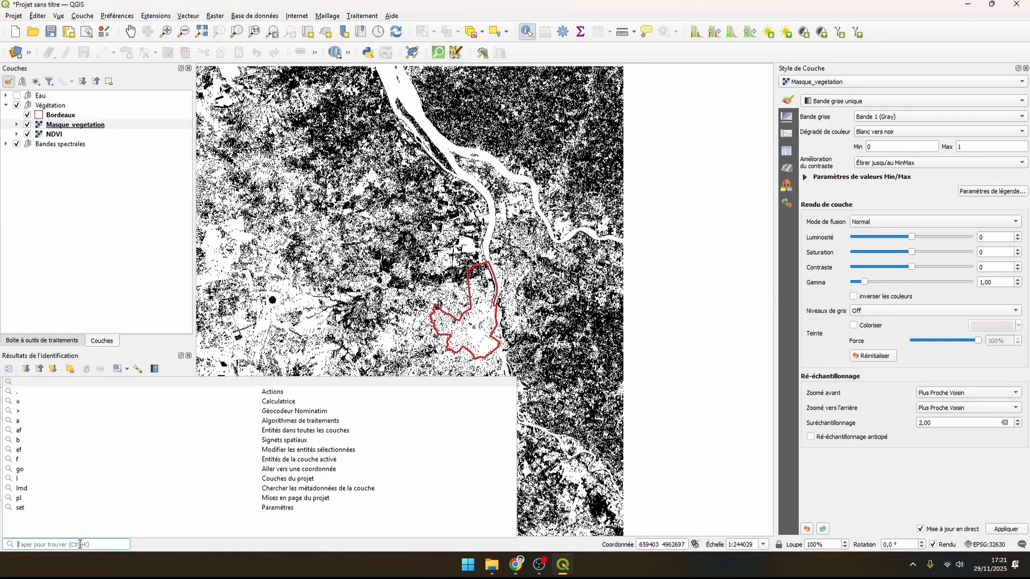
pyautogui.write('statist')
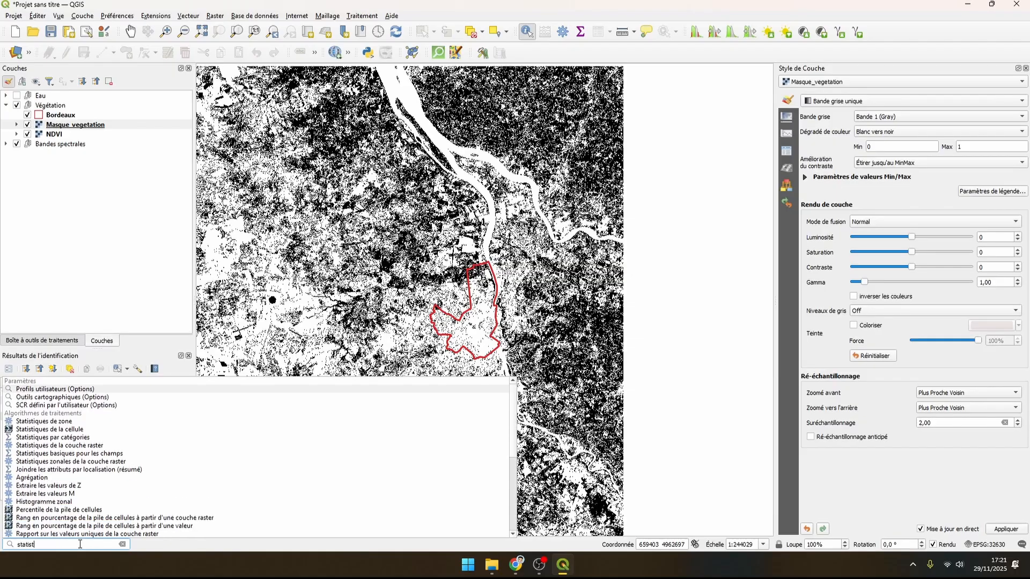
pyautogui.write('ique de zone')
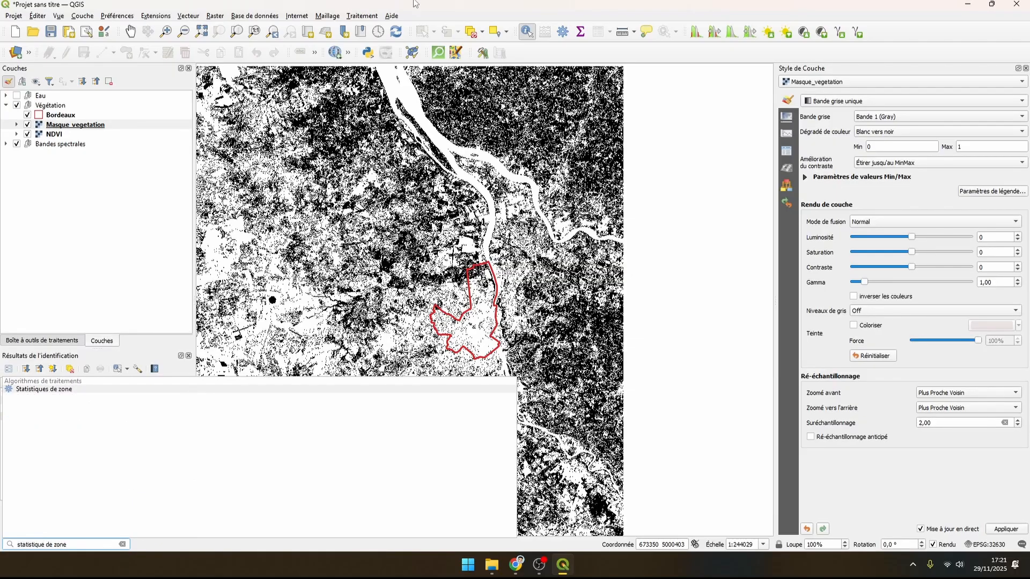
# Open the zonal statistics algorithm (Statistiques de zone) with Bordeaux as source layer and Masque_vegetation as raster layer.
pyautogui.click(563, 32)
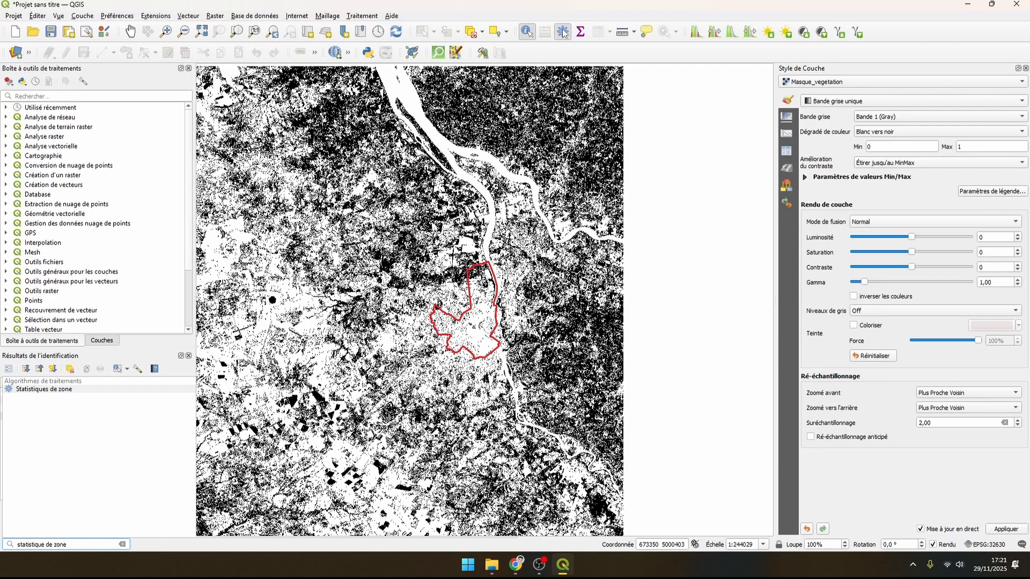
pyautogui.click(72, 96)
pyautogui.write('statisti')
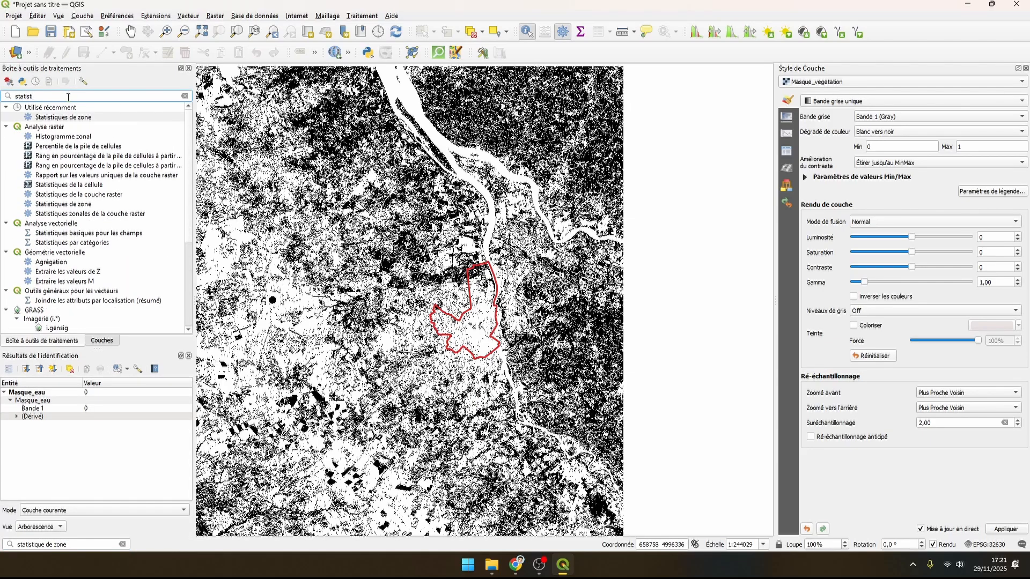
pyautogui.doubleClick(75, 117)
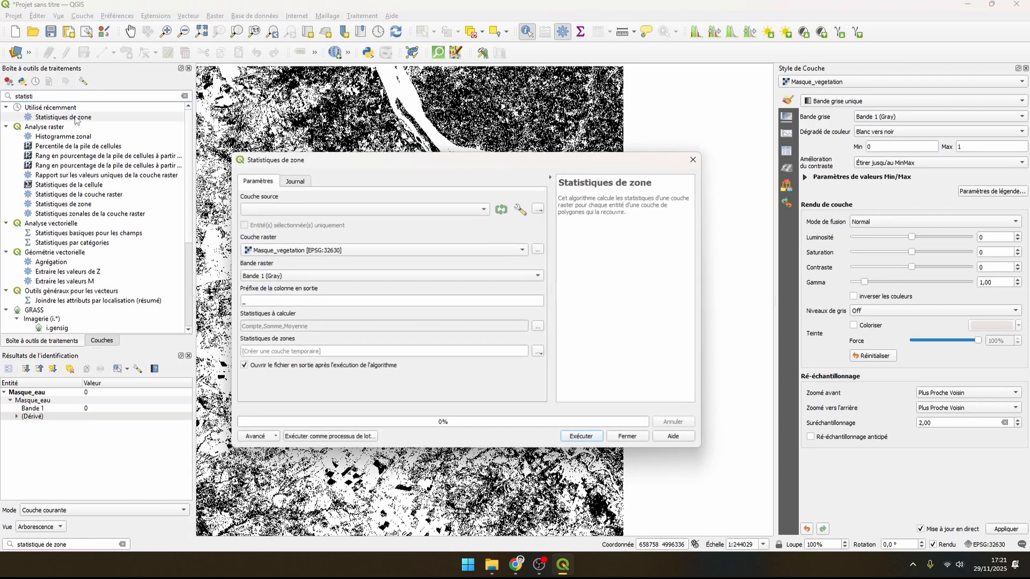
pyautogui.click(351, 208)
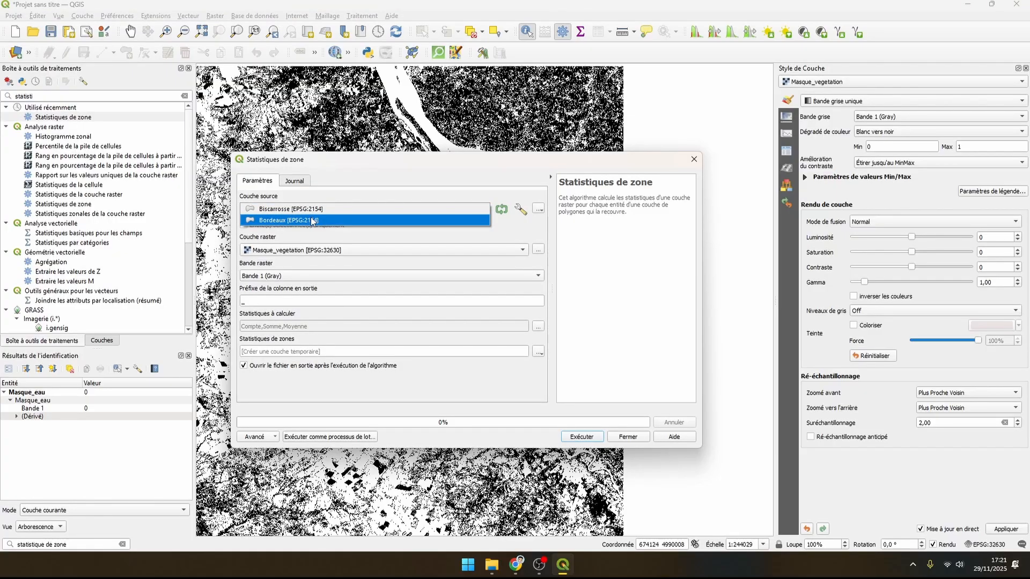
pyautogui.click(312, 220)
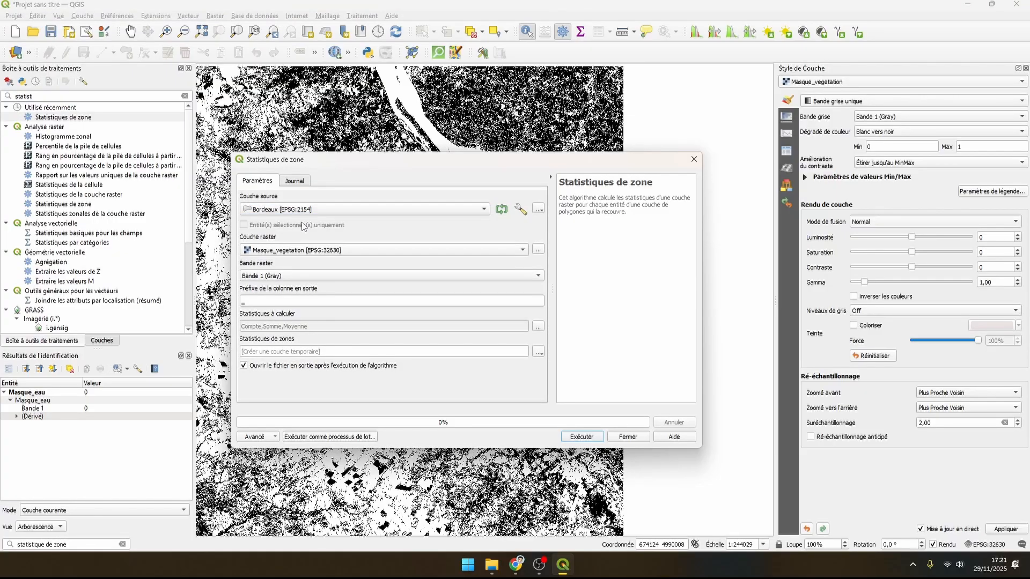
pyautogui.click(290, 251)
pyautogui.click(290, 250)
# Exclude the mean (Moyenne) from the statistics, keeping Compte and Somme, run the algorithm for Bordeaux and show the layer list.
pyautogui.click(296, 301)
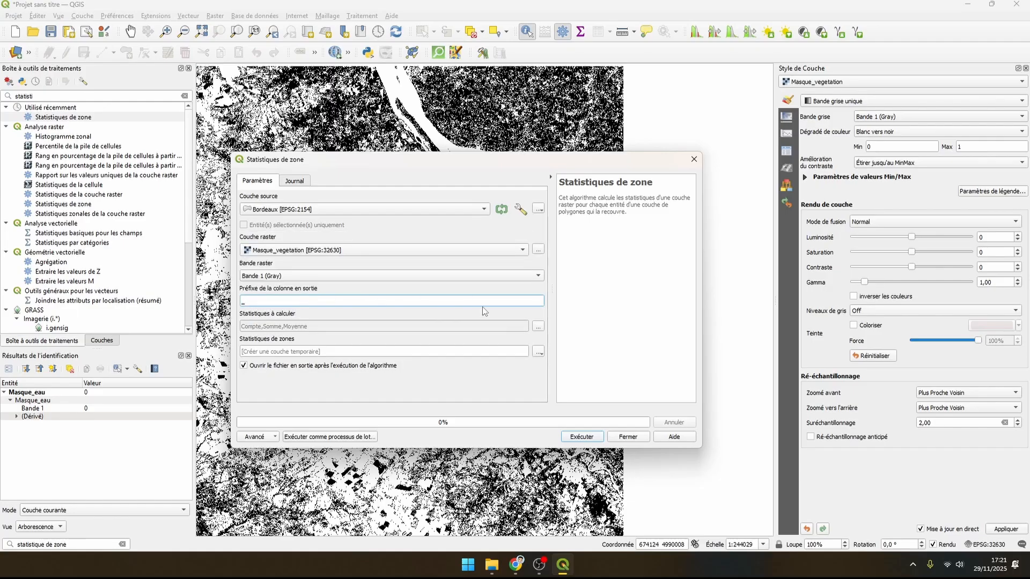
pyautogui.click(538, 326)
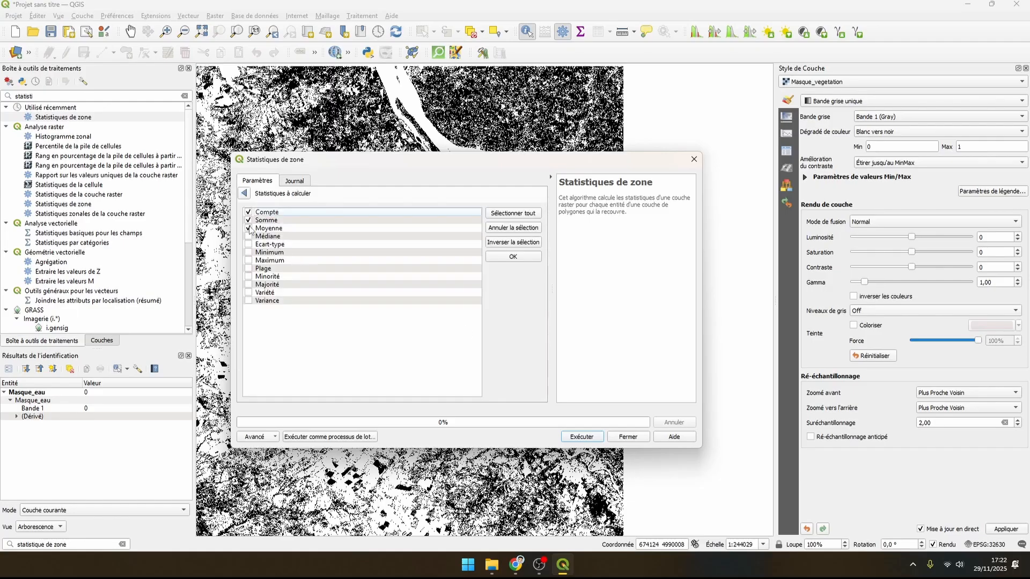
pyautogui.click(248, 228)
pyautogui.click(244, 193)
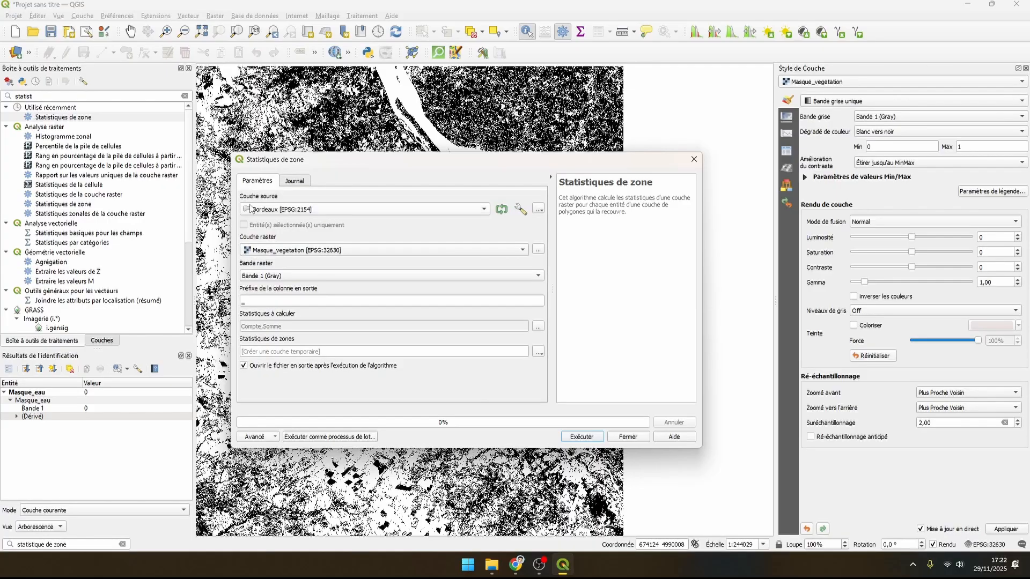
pyautogui.click(583, 436)
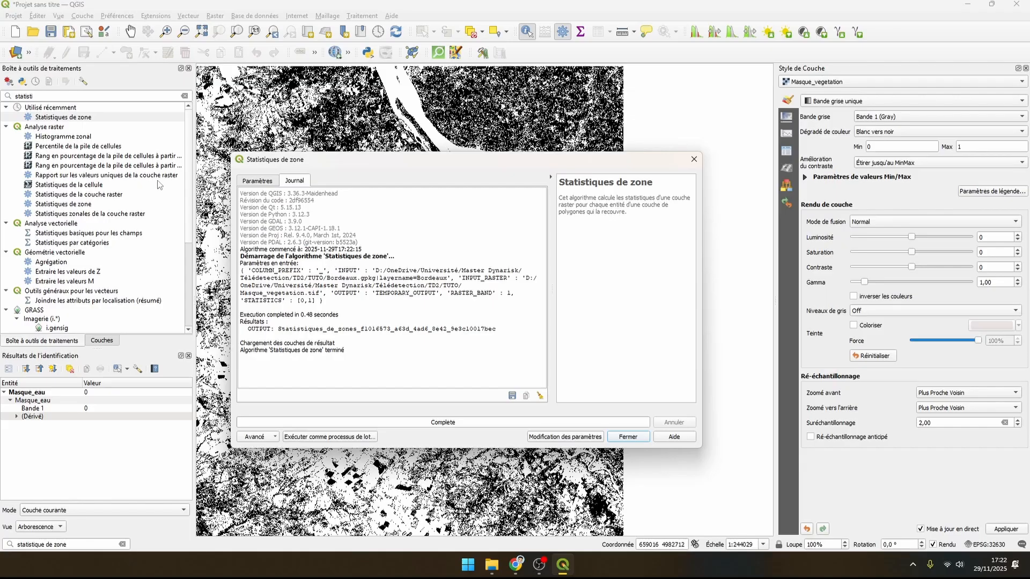
pyautogui.click(108, 341)
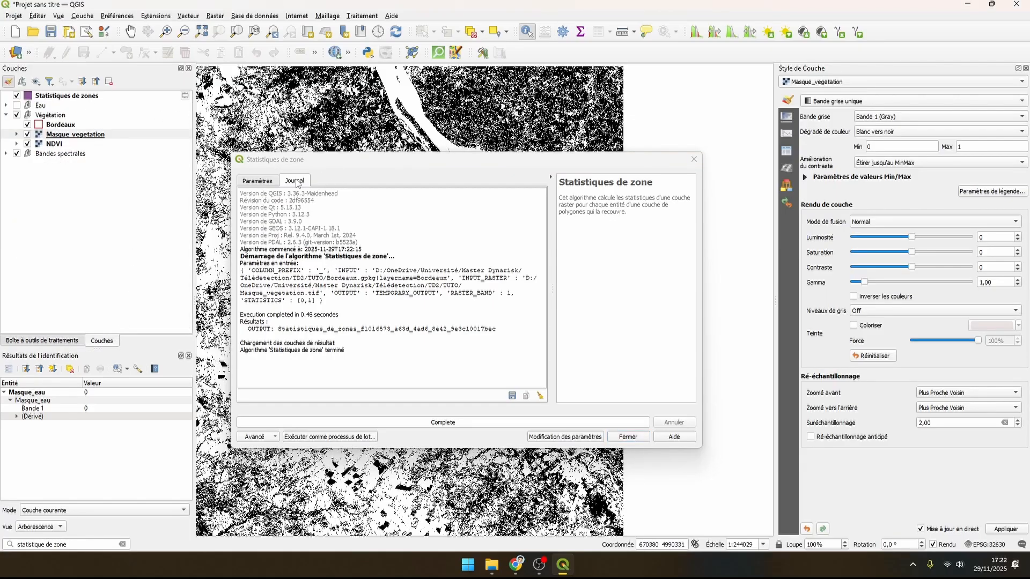
# Run zonal statistics for the Biscarrosse layer on the Masque_eau raster with Compte and Somme, and close the tool.
pyautogui.click(270, 181)
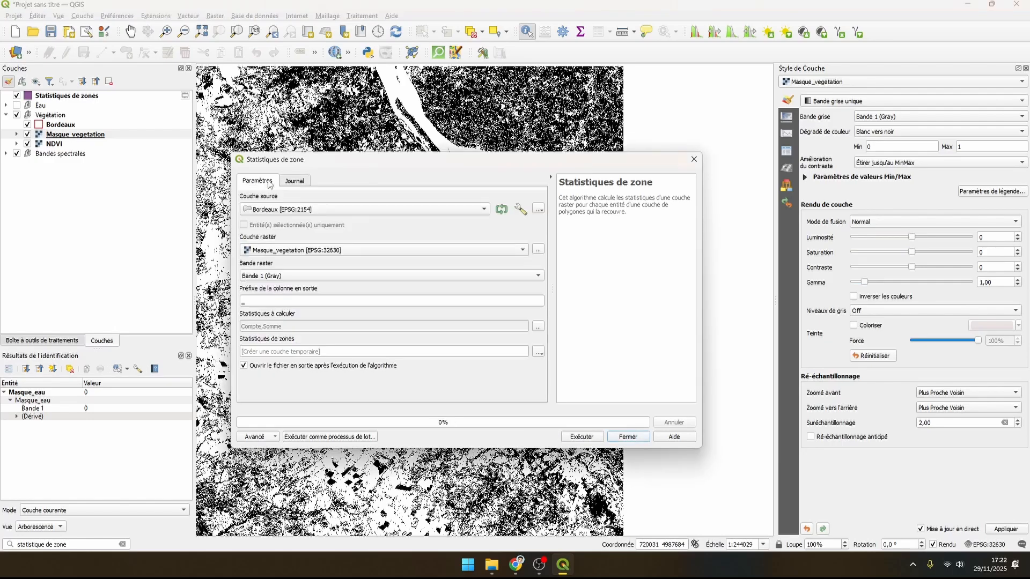
pyautogui.click(284, 211)
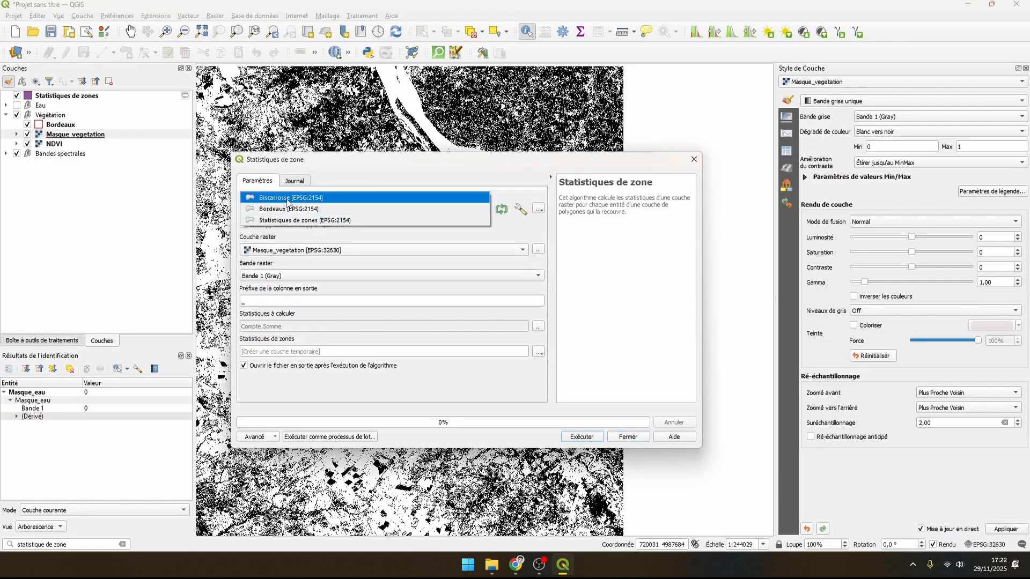
pyautogui.click(285, 200)
pyautogui.click(284, 247)
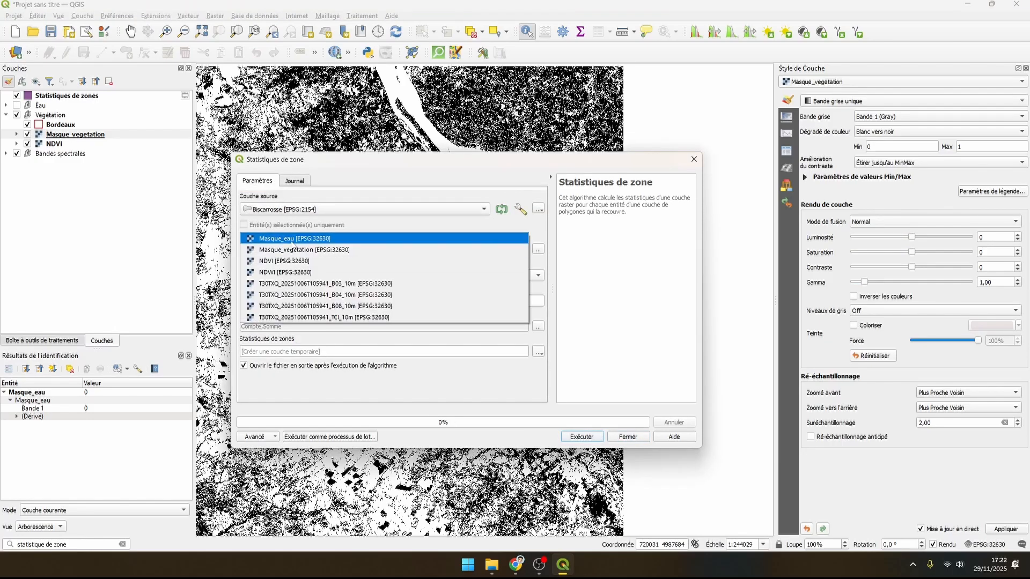
pyautogui.click(291, 237)
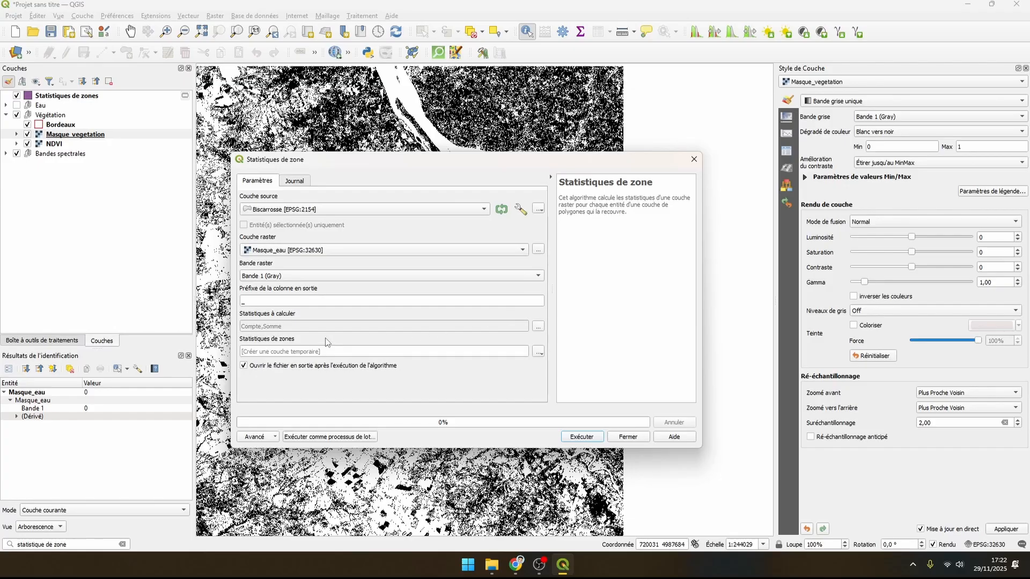
pyautogui.click(538, 326)
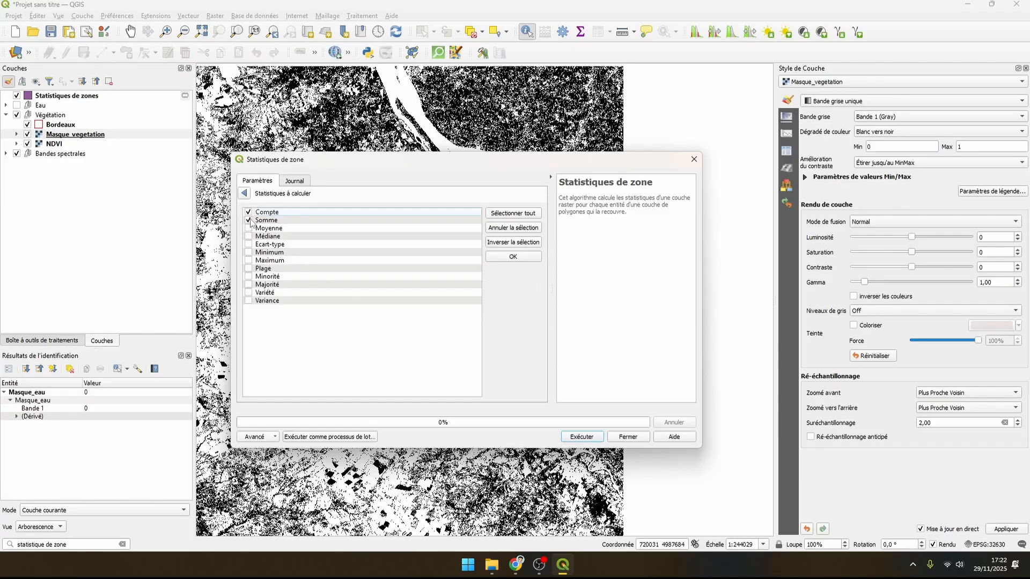
pyautogui.click(244, 193)
pyautogui.click(574, 436)
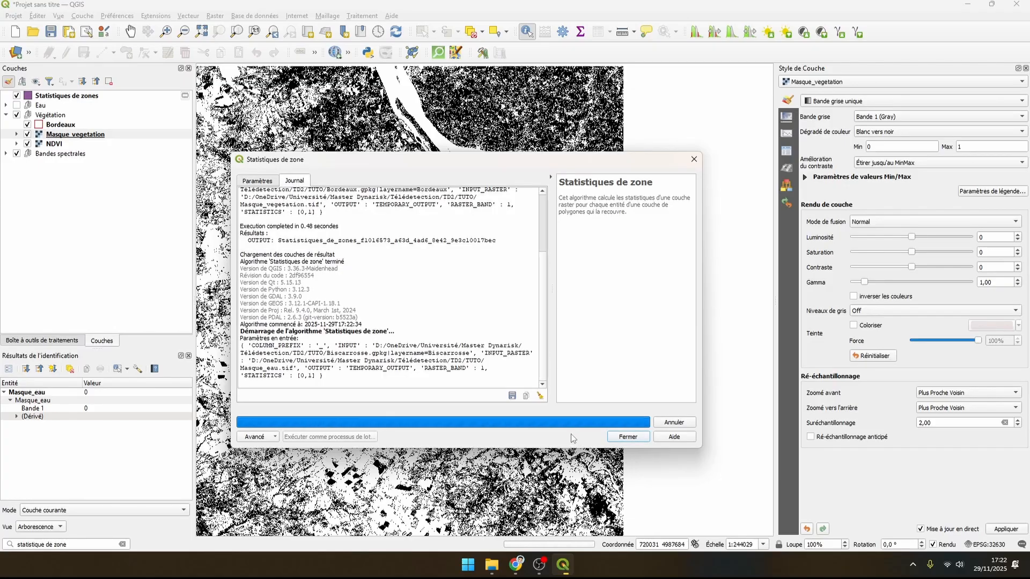
pyautogui.click(628, 437)
# Check both zonal statistics polygons on the map and save the temporary layers permanently as SZ_Biscarrosse and SZ_Bordeaux.
pyautogui.scroll(-1, 433, 332)
pyautogui.moveTo(431, 335); pyautogui.dragTo(509, 202)
pyautogui.click(75, 96)
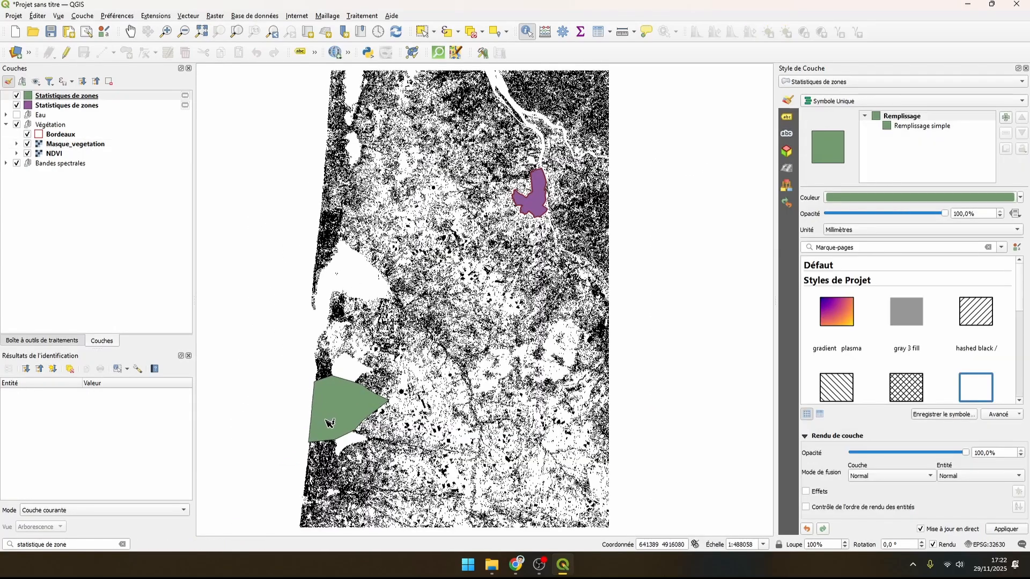
pyautogui.scroll(1, 330, 425)
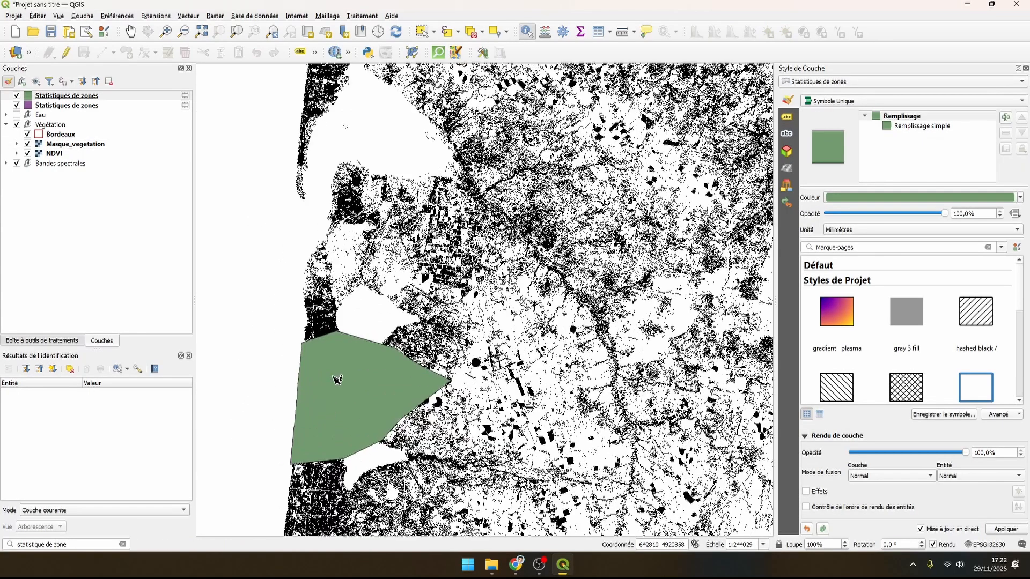
pyautogui.click(185, 96)
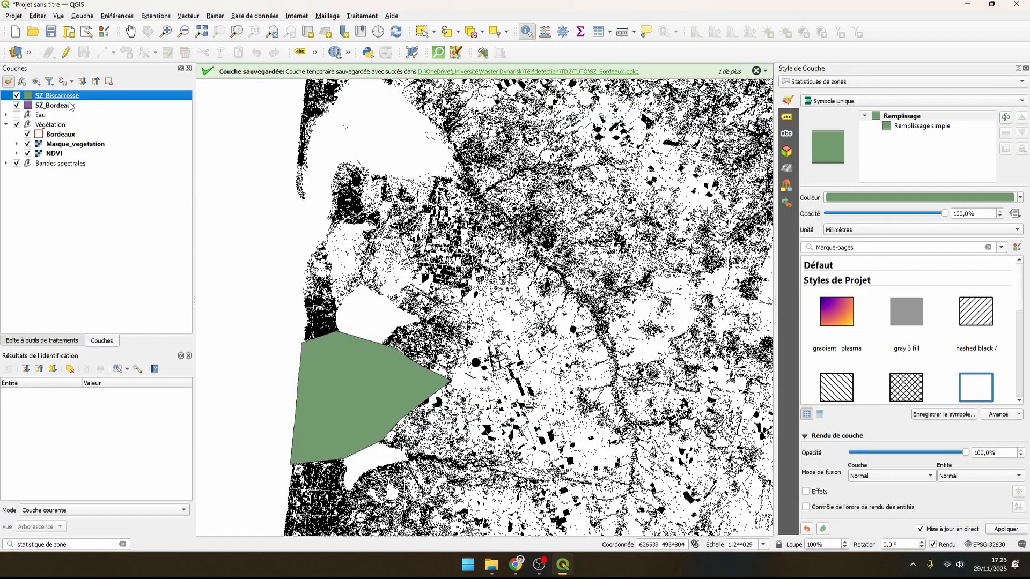
# Move the SZ_Bordeaux layer into the Végétation group and the SZ_Biscarrosse layer into the Eau group.
pyautogui.click(40, 106)
pyautogui.moveTo(40, 106); pyautogui.dragTo(90, 140)
pyautogui.click(6, 106)
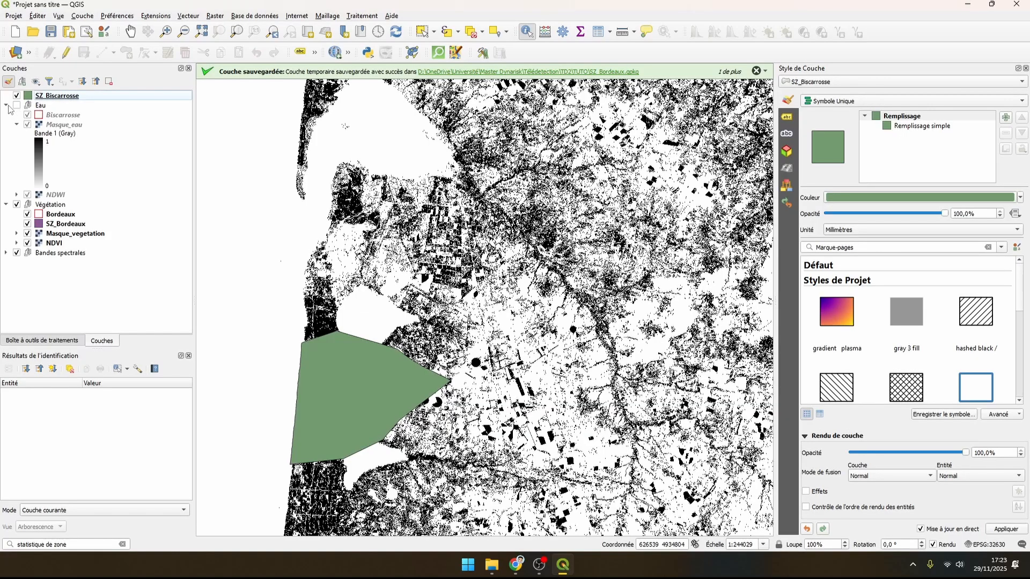
pyautogui.moveTo(63, 98); pyautogui.dragTo(97, 118)
pyautogui.click(17, 125)
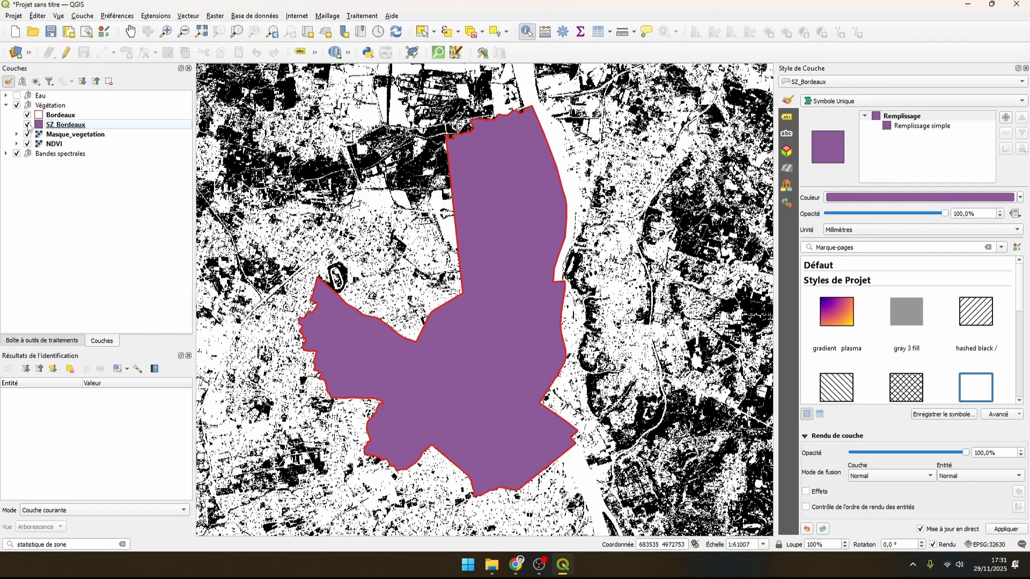
# Hide the SZ_Bordeaux layer and open its attribute table.
pyautogui.click(27, 124)
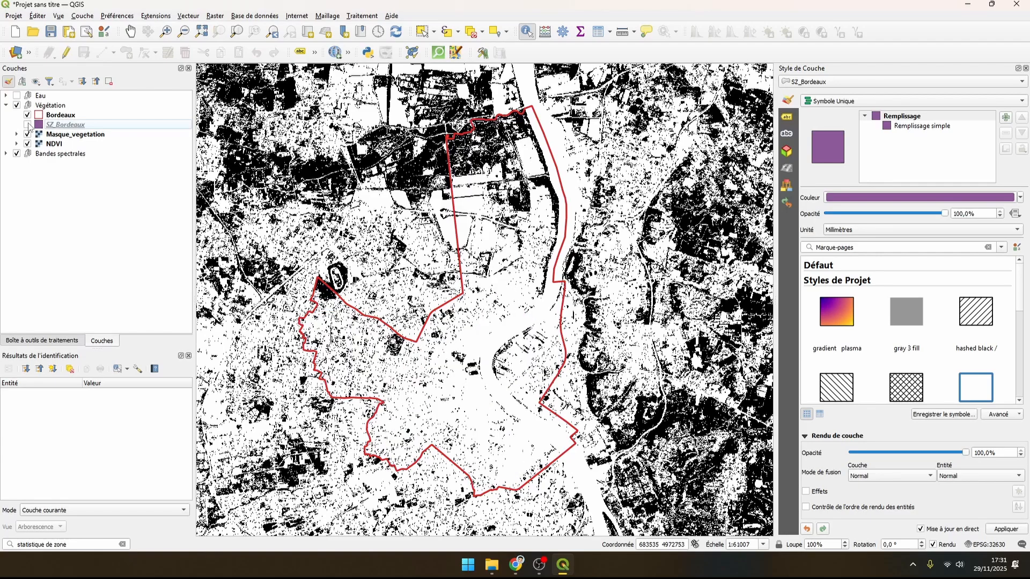
pyautogui.click(63, 126)
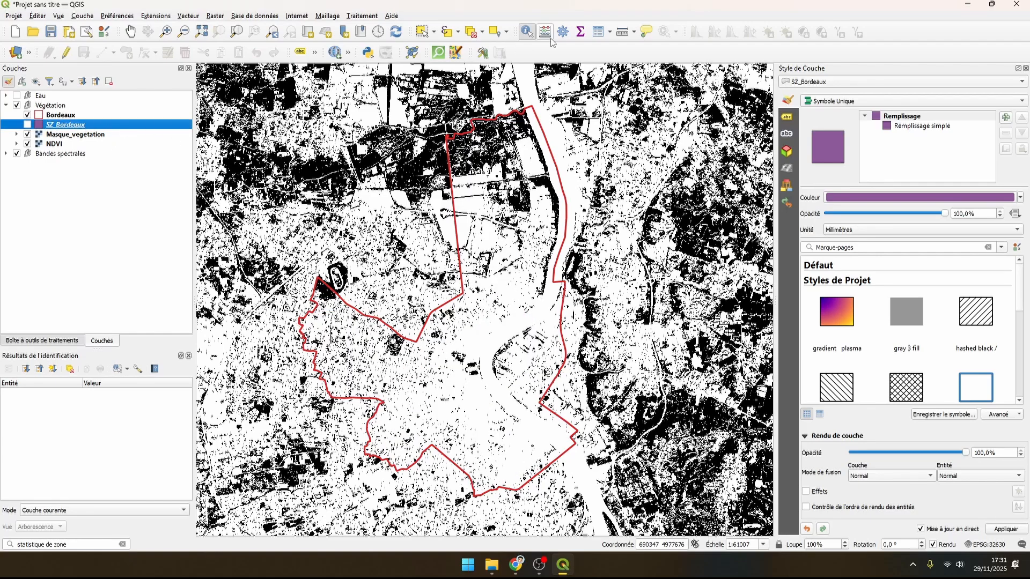
pyautogui.click(598, 31)
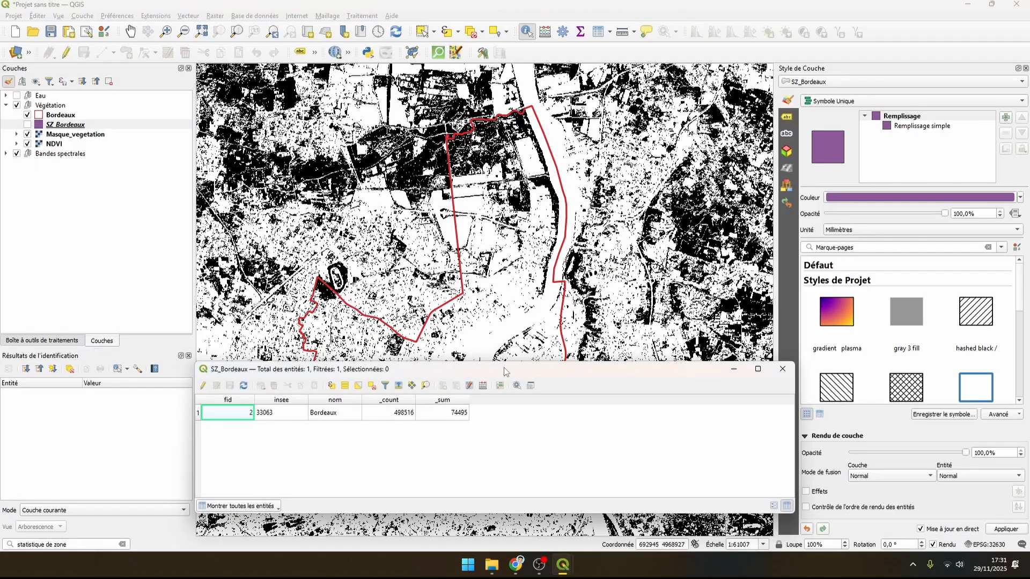
pyautogui.moveTo(502, 369); pyautogui.dragTo(606, 376)
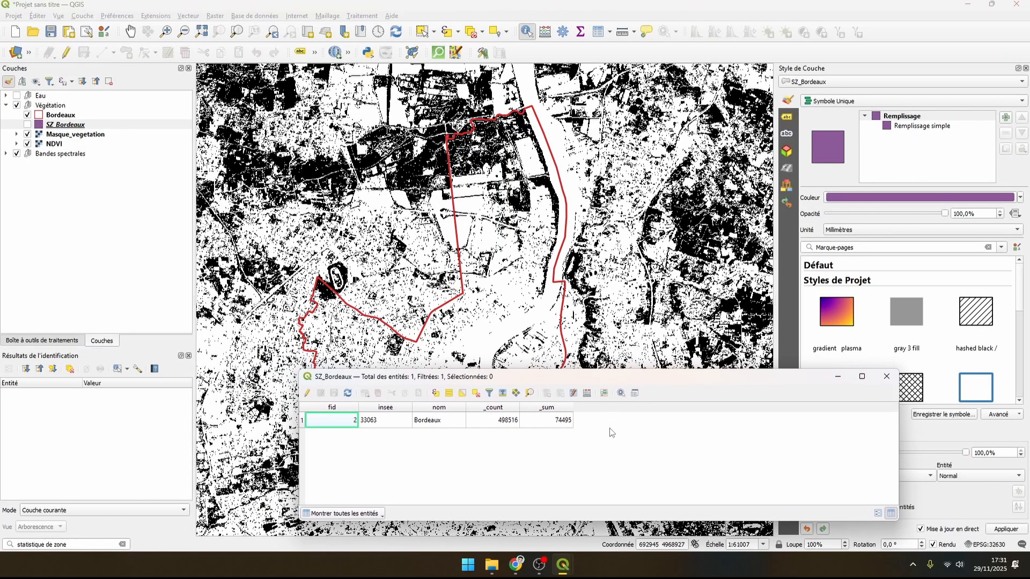
# Set up a new field named Superficie for SZ_Bordeaux in the field calculator with the expression "_count" *100, and check its preview.
pyautogui.click(590, 395)
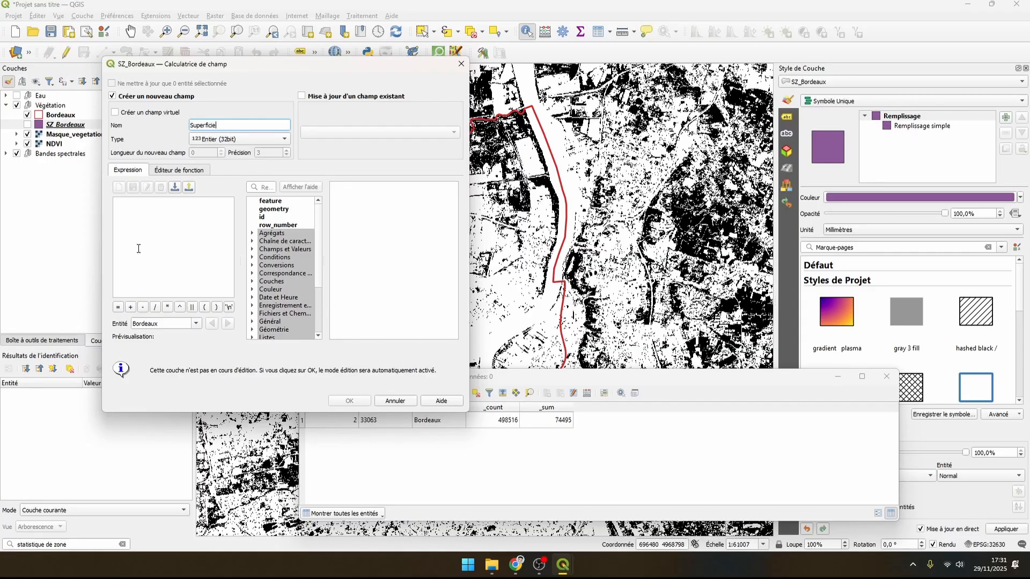
pyautogui.click(253, 248)
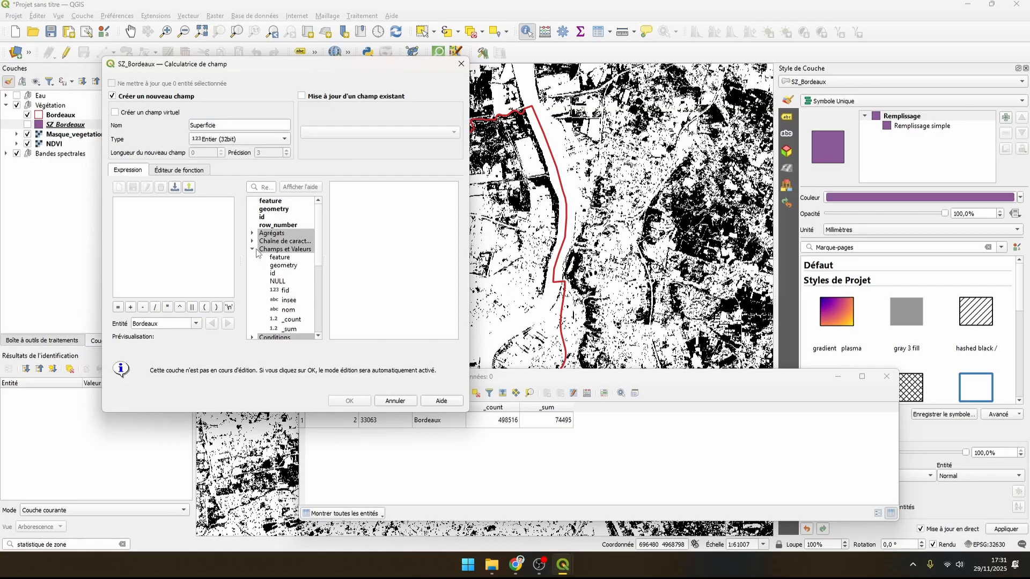
pyautogui.doubleClick(290, 320)
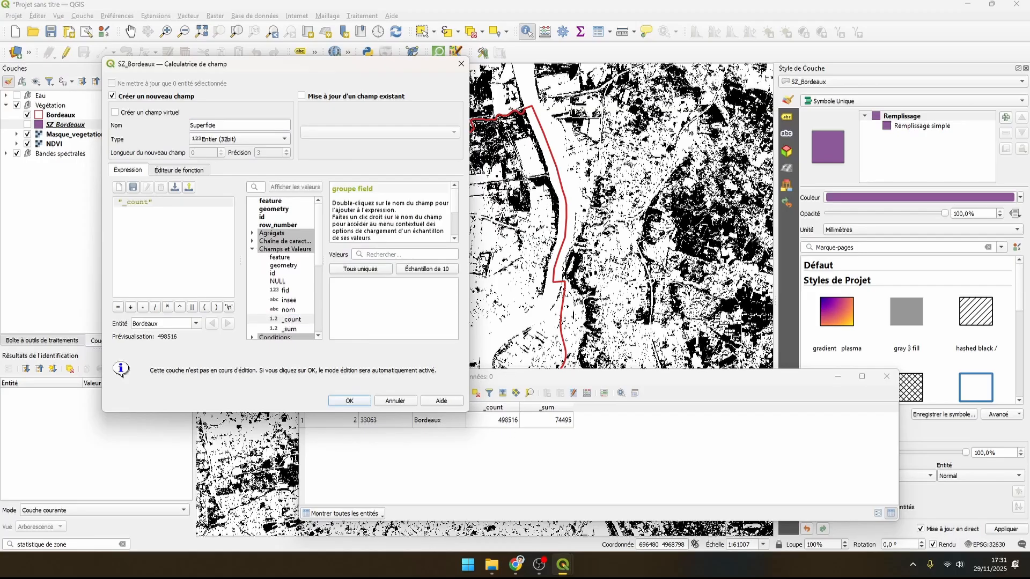
pyautogui.write('*')
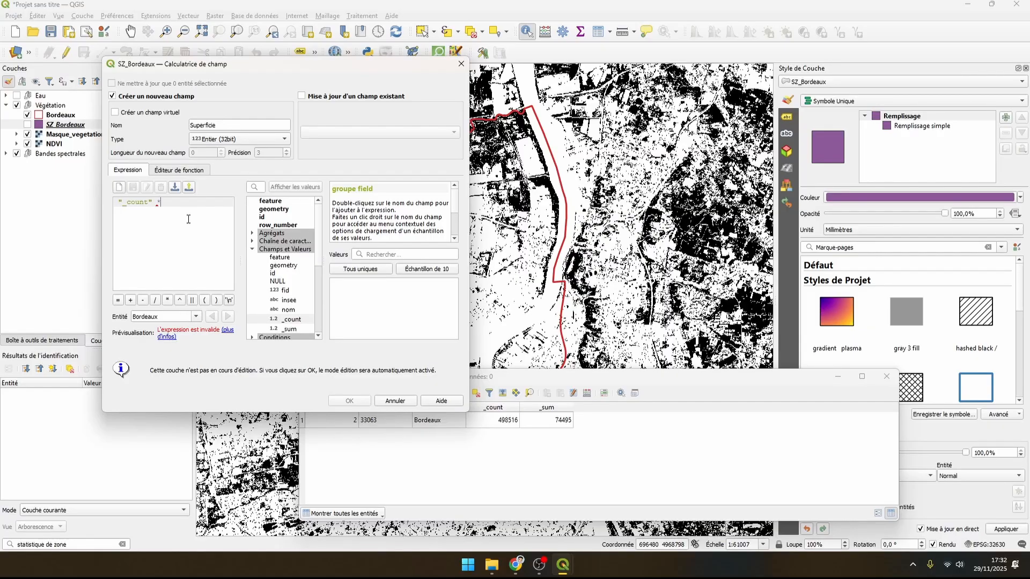
pyautogui.write('100')
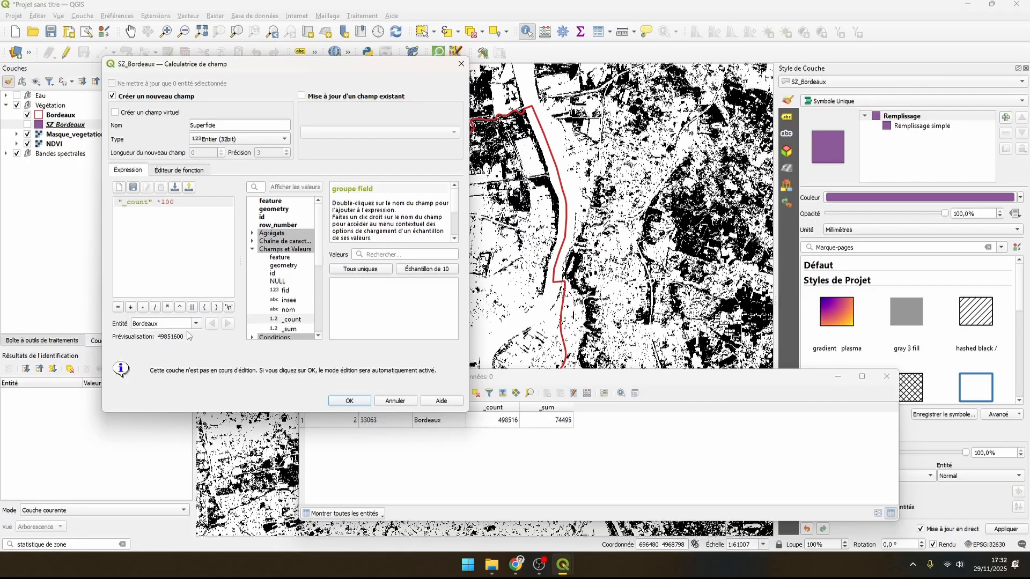
pyautogui.moveTo(181, 337); pyautogui.dragTo(159, 339)
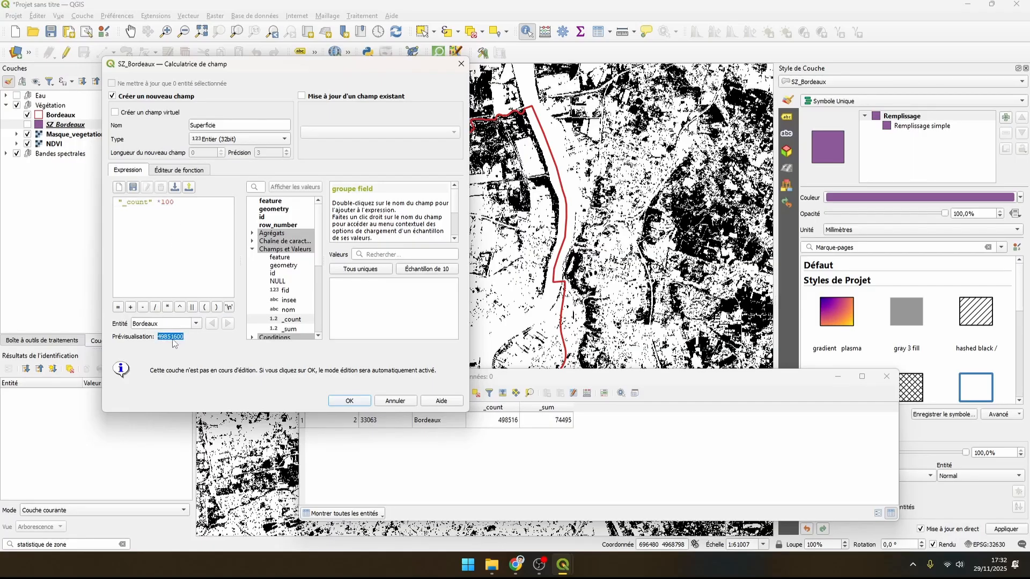
pyautogui.click(174, 341)
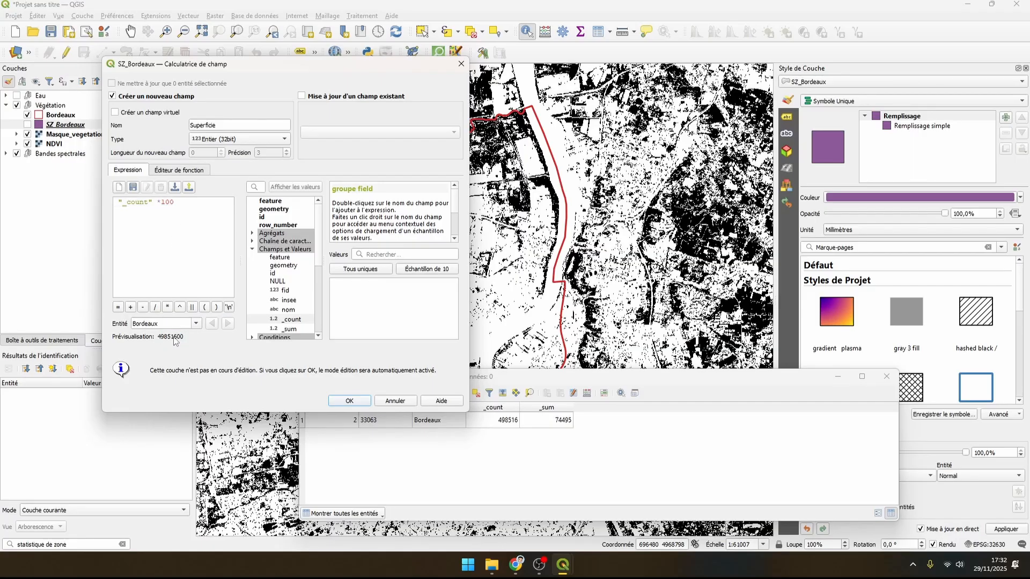
# Convert the expression to square kilometres by dividing it by 1000000, and replace _count with _sum to preview the vegetation area.
pyautogui.click(192, 208)
pyautogui.write(')')
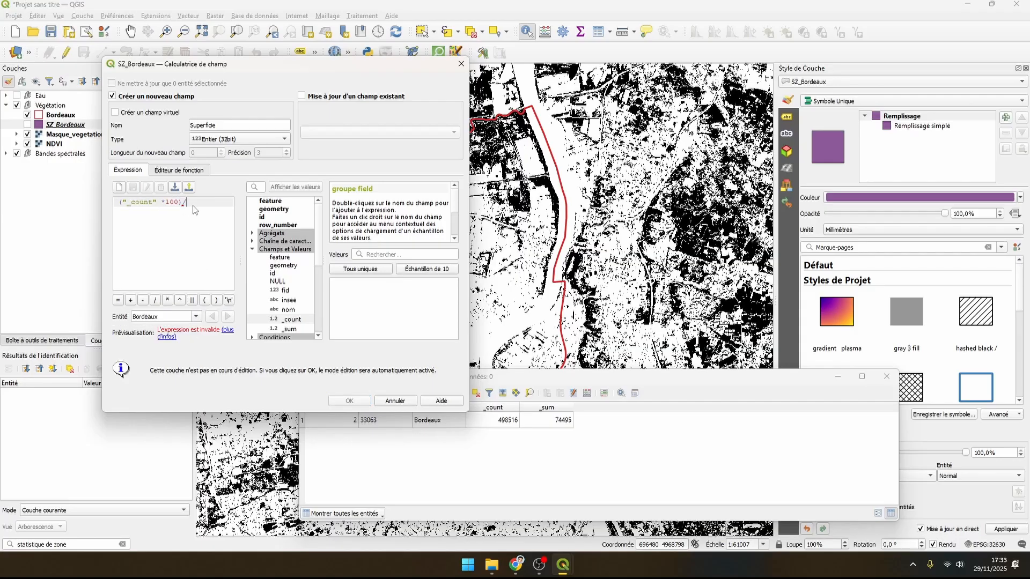
pyautogui.write('1000000')
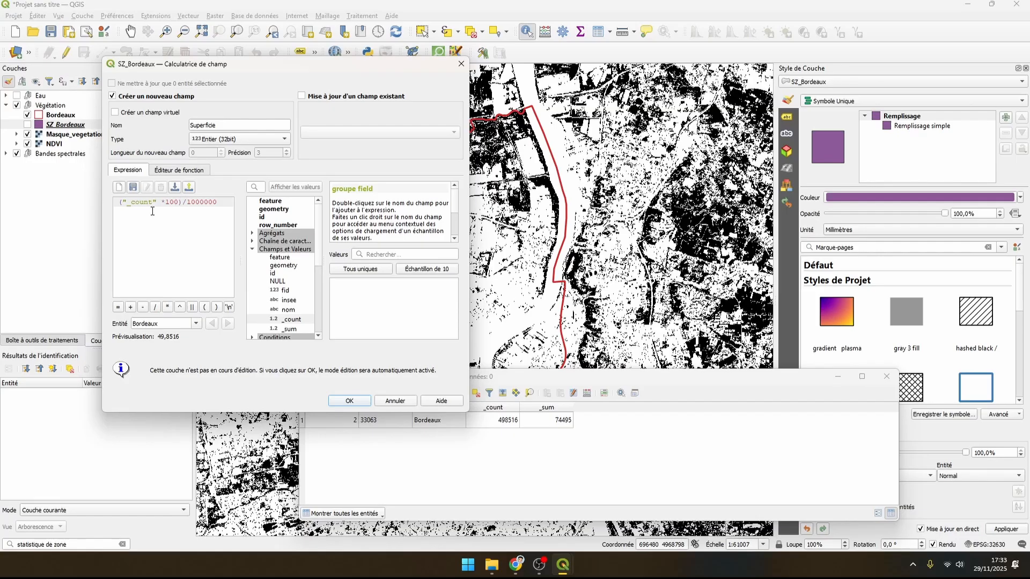
pyautogui.moveTo(157, 203); pyautogui.dragTo(121, 204)
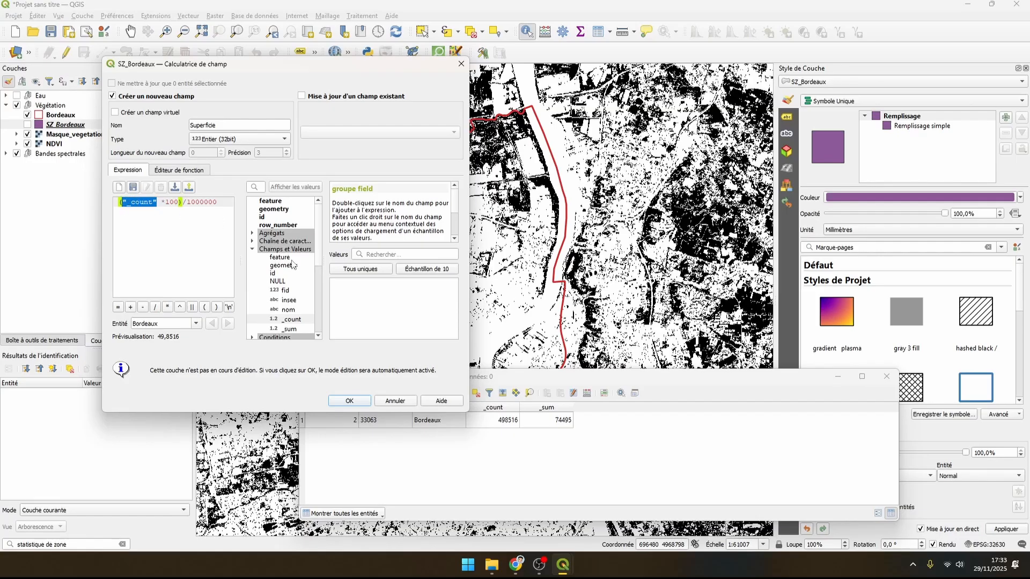
pyautogui.doubleClick(290, 328)
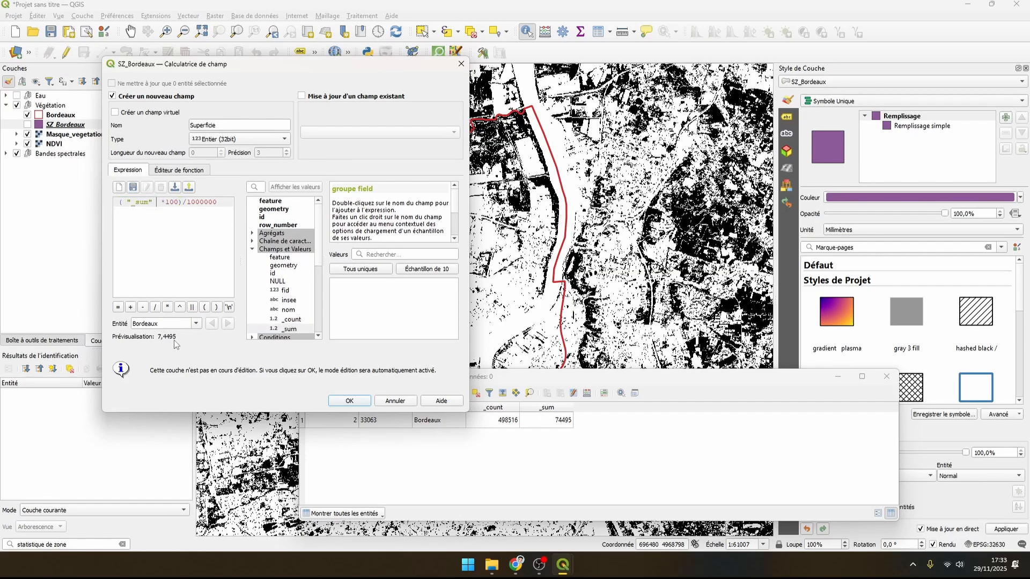
pyautogui.moveTo(158, 337); pyautogui.dragTo(161, 340)
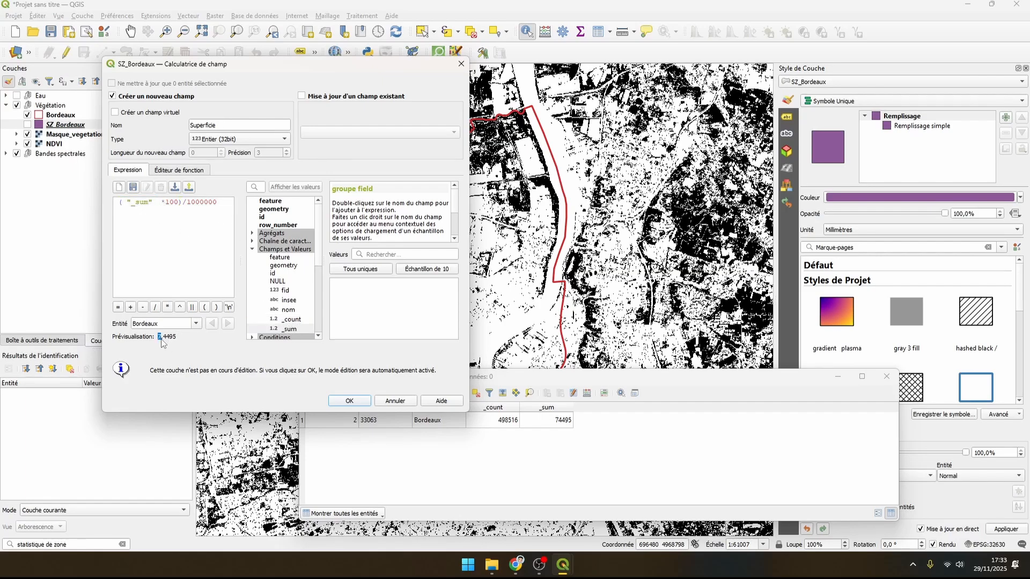
# Replace the expression with ("_sum" / "_count" )*100 and create the Superficie field.
pyautogui.moveTo(221, 207); pyautogui.dragTo(74, 205)
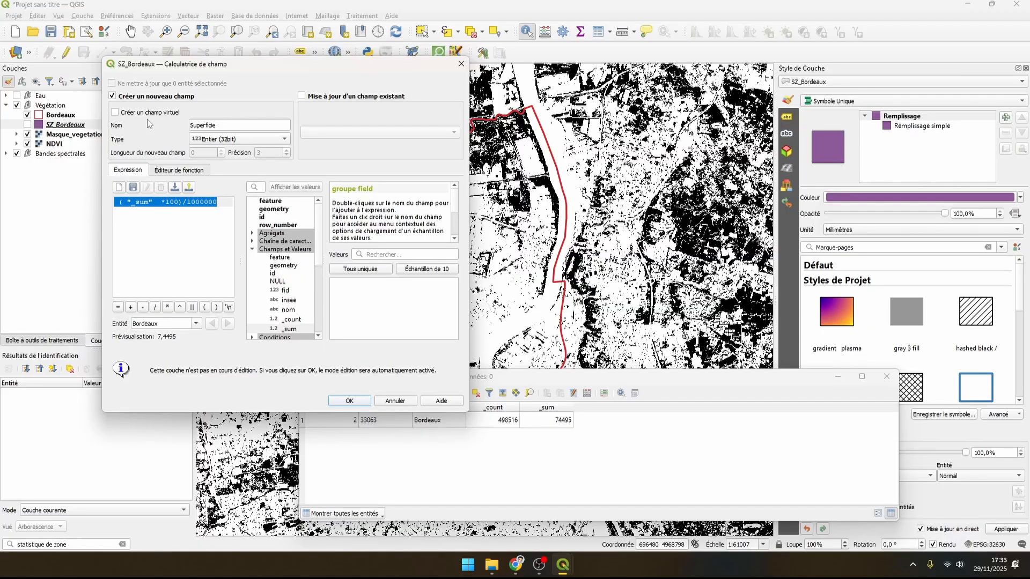
pyautogui.press('Delete')
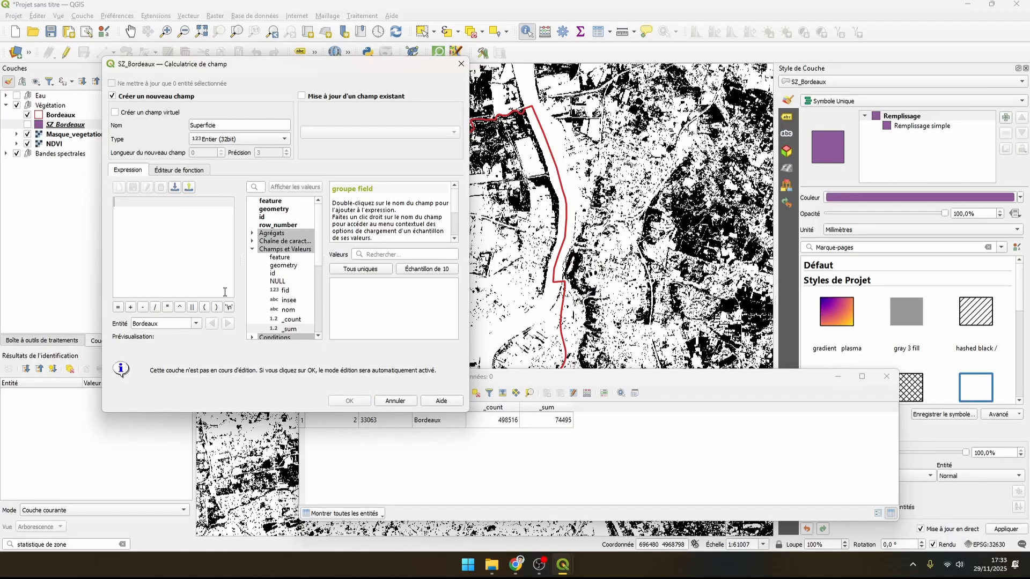
pyautogui.doubleClick(292, 330)
pyautogui.write('/')
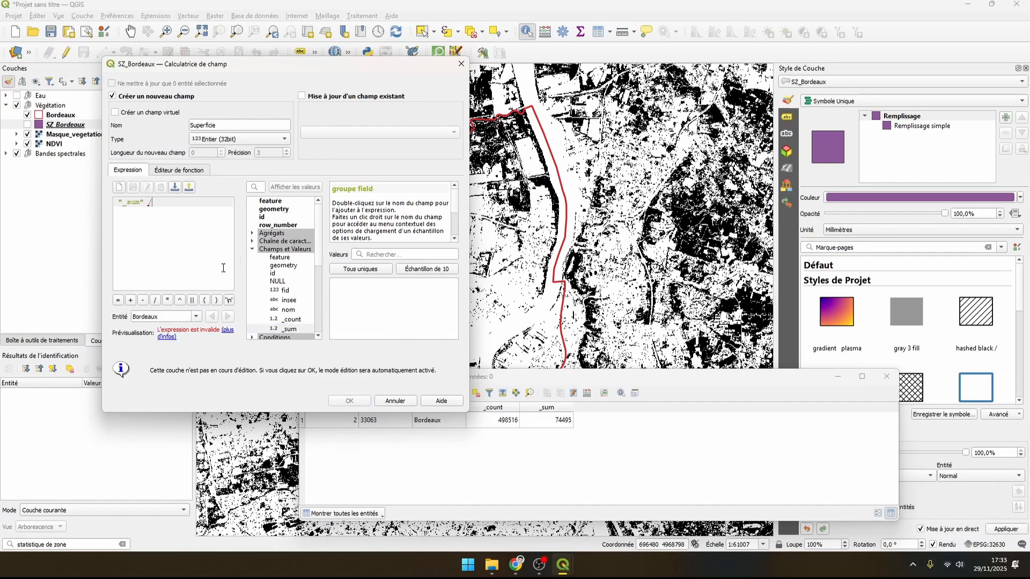
pyautogui.doubleClick(290, 320)
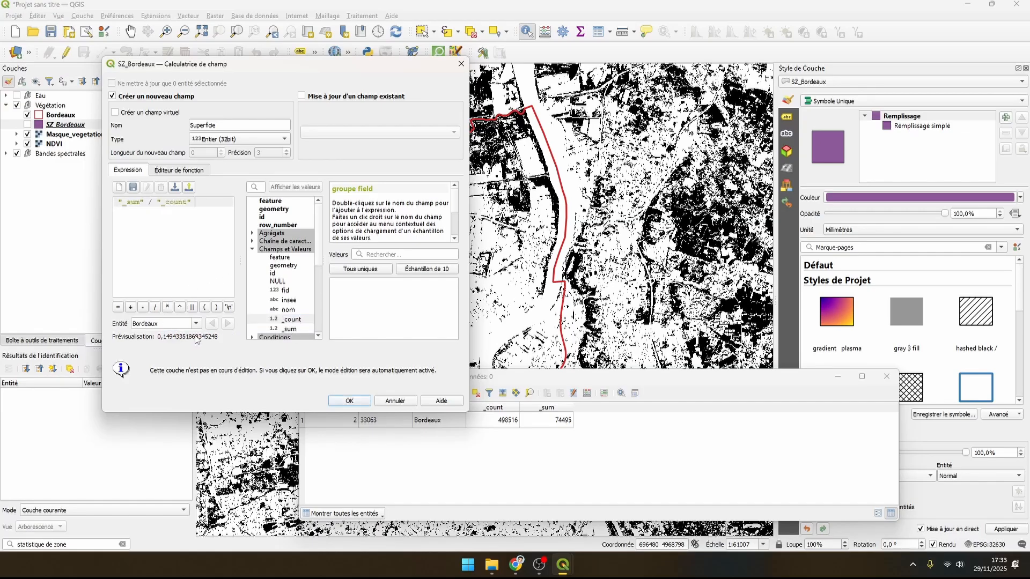
pyautogui.write(')')
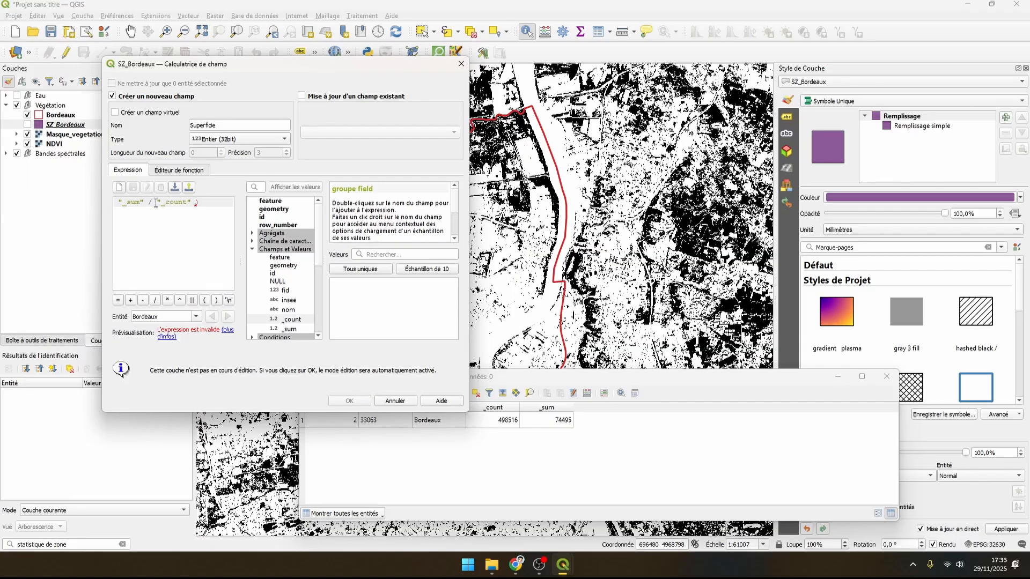
pyautogui.write('(')
pyautogui.click(224, 199)
pyautogui.write('*100')
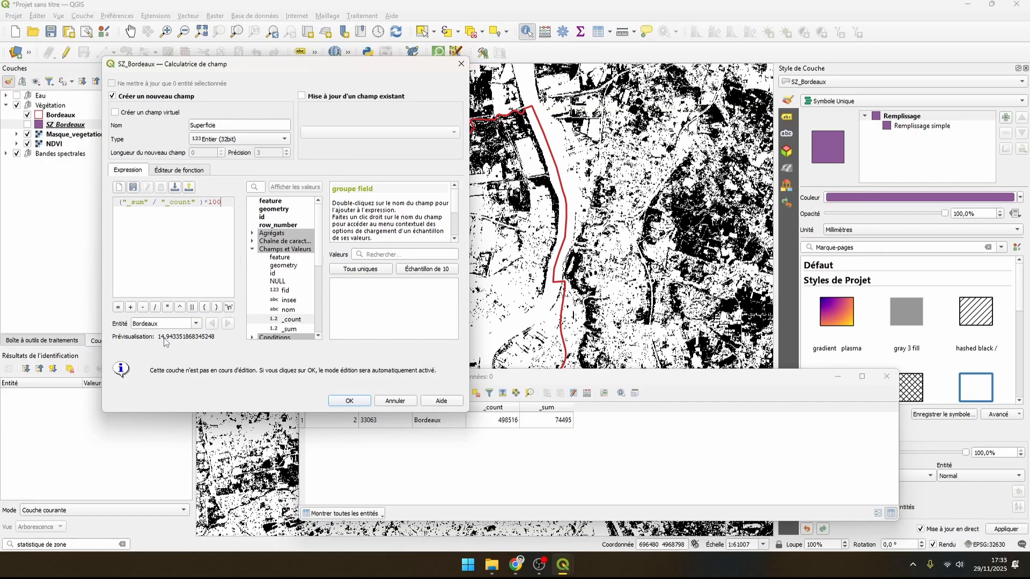
pyautogui.click(349, 401)
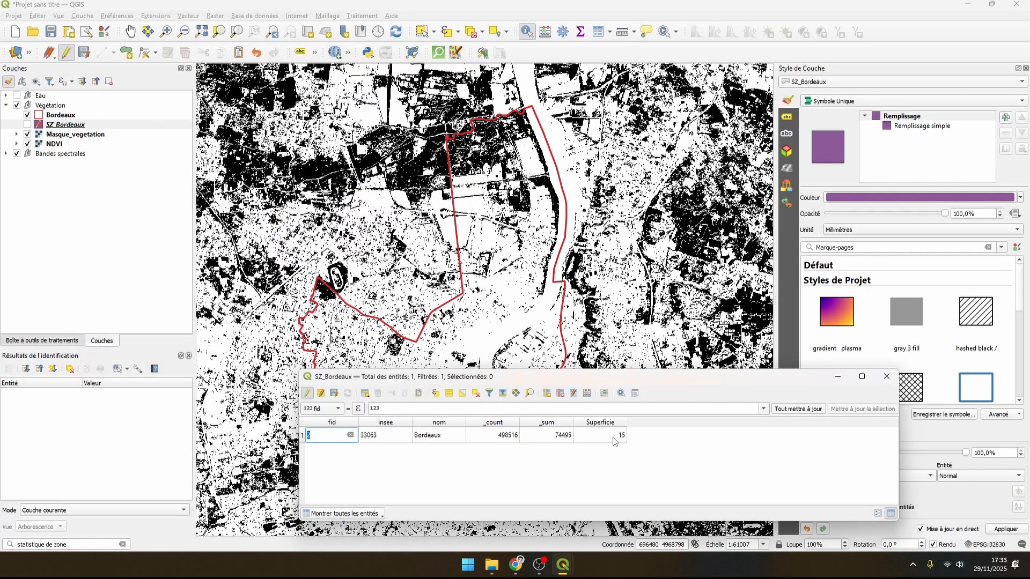
# Close the SZ_Bordeaux attribute table and stop editing the layer, saving its changes.
pyautogui.moveTo(597, 382); pyautogui.dragTo(603, 403)
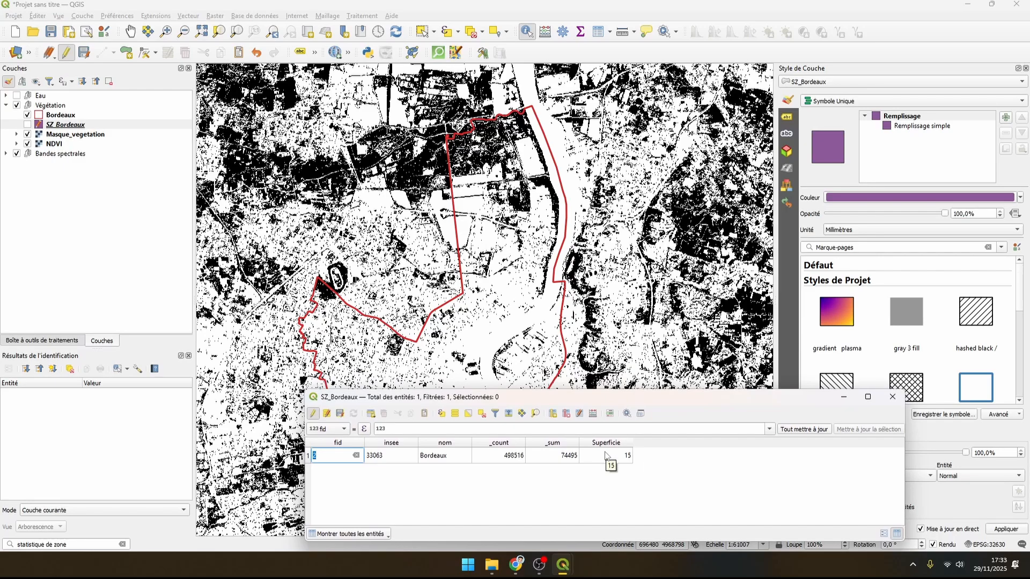
pyautogui.click(893, 398)
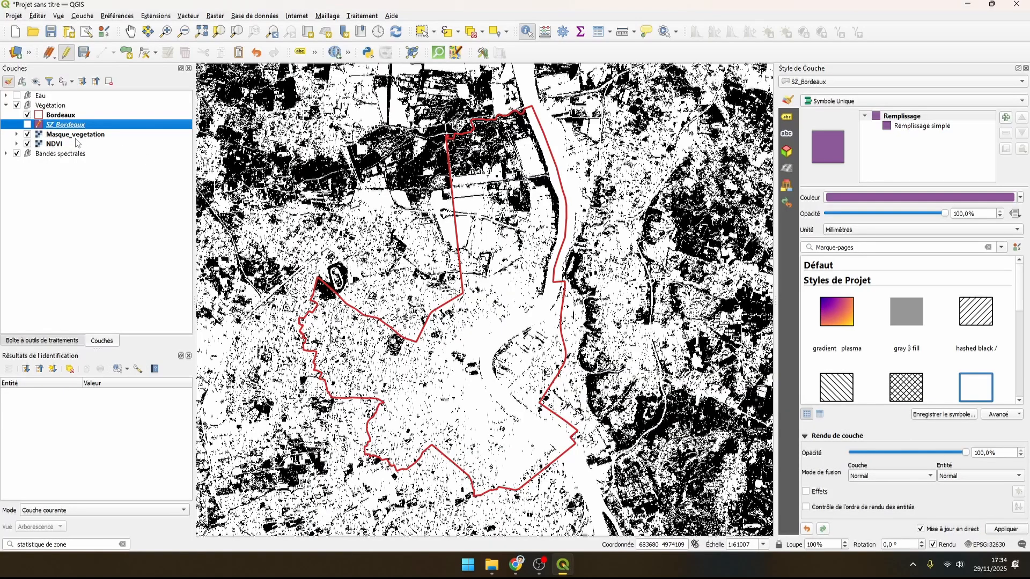
pyautogui.click(48, 53)
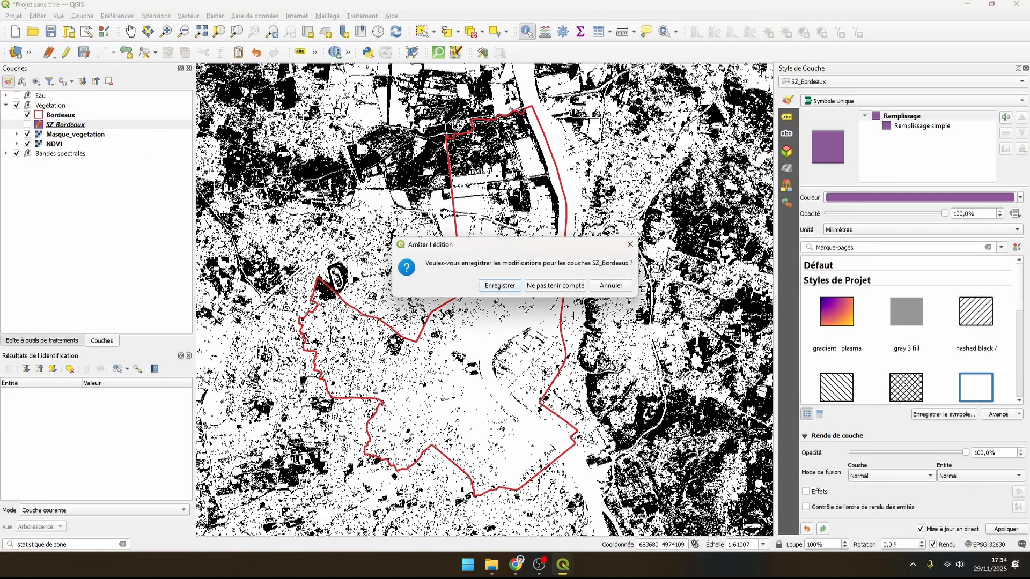
pyautogui.click(500, 284)
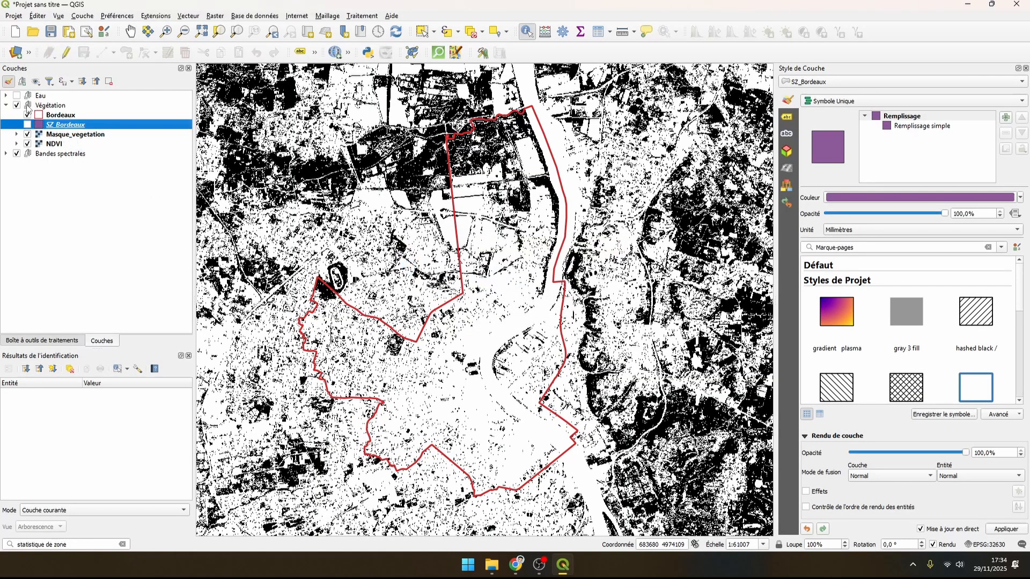
# Collapse and hide the Végétation group, and expand and show the Eau group.
pyautogui.click(6, 105)
pyautogui.click(6, 96)
pyautogui.click(17, 96)
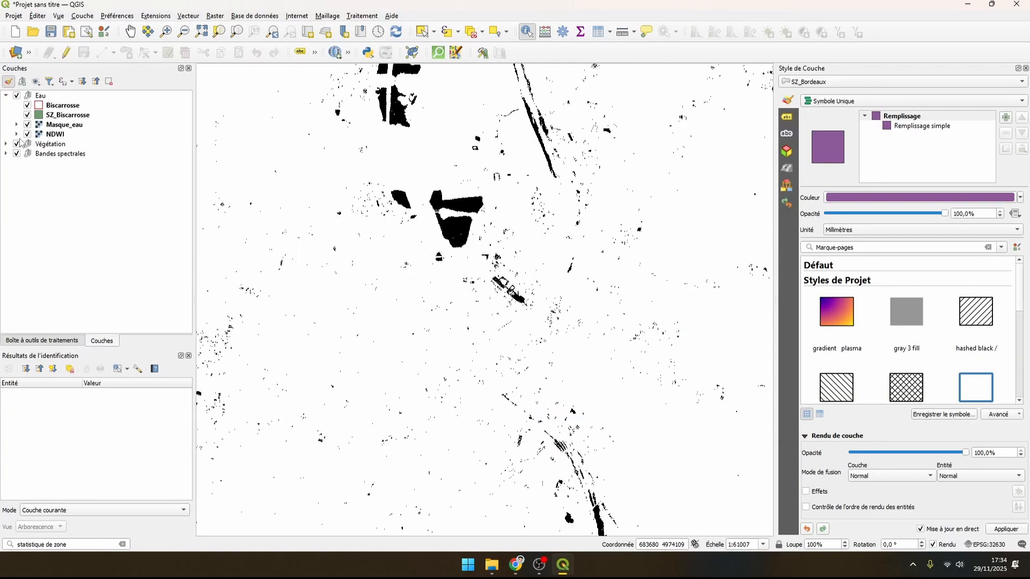
pyautogui.click(17, 144)
# Hide the SZ_Biscarrosse layer to reveal the water mask inside the Biscarrosse boundary, and open its attribute table.
pyautogui.scroll(-2, 472, 320)
pyautogui.moveTo(438, 399); pyautogui.dragTo(589, 262)
pyautogui.moveTo(369, 360); pyautogui.dragTo(494, 304)
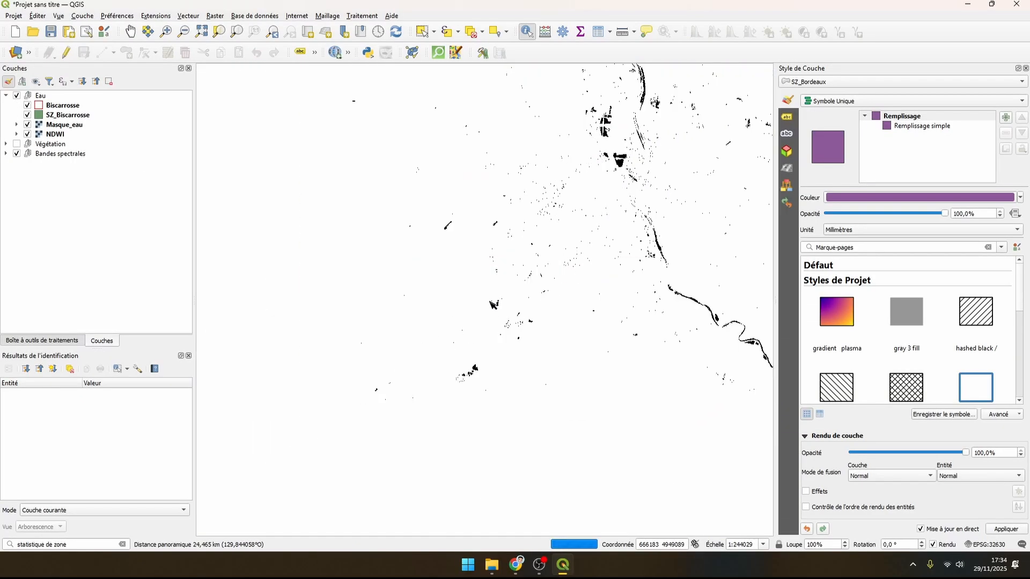
pyautogui.moveTo(398, 353); pyautogui.dragTo(506, 215)
pyautogui.moveTo(423, 459); pyautogui.dragTo(436, 342)
pyautogui.scroll(1, 478, 341)
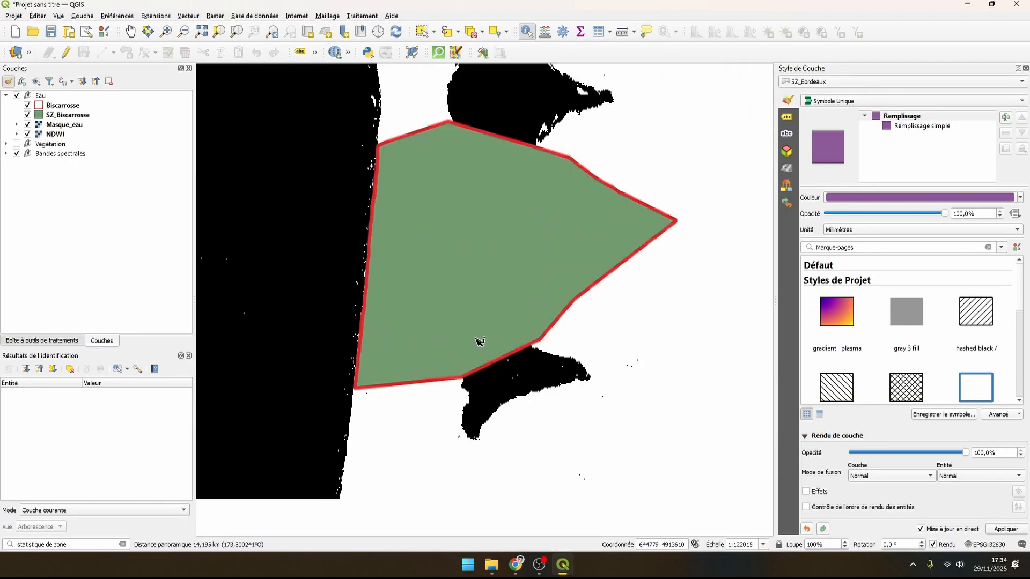
pyautogui.click(28, 115)
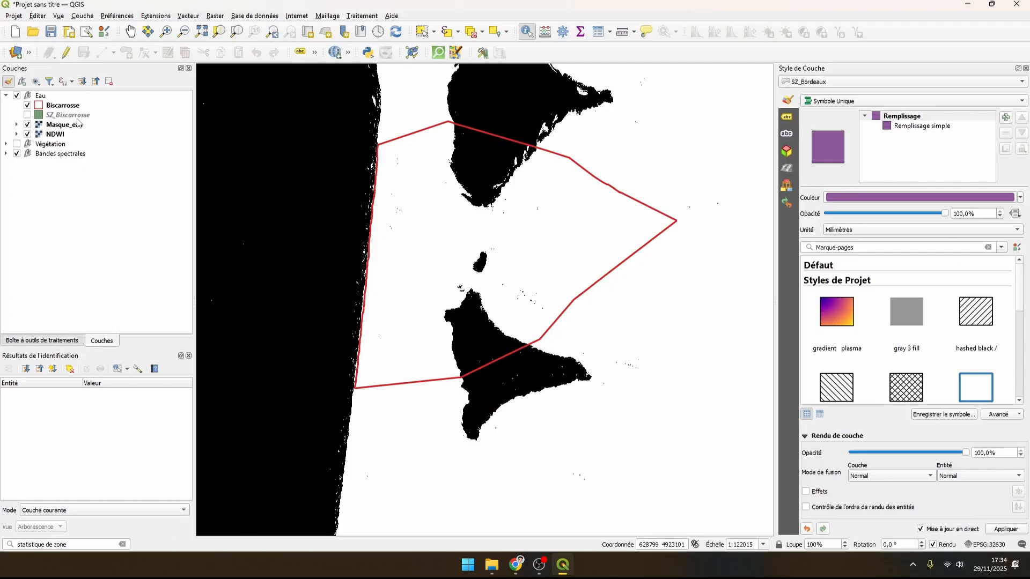
pyautogui.click(73, 115)
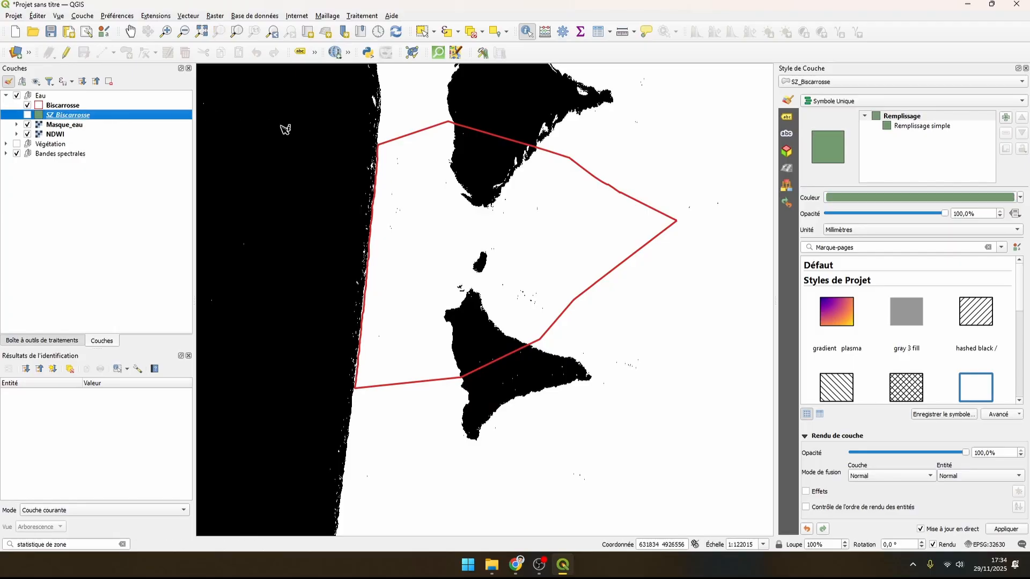
pyautogui.click(598, 32)
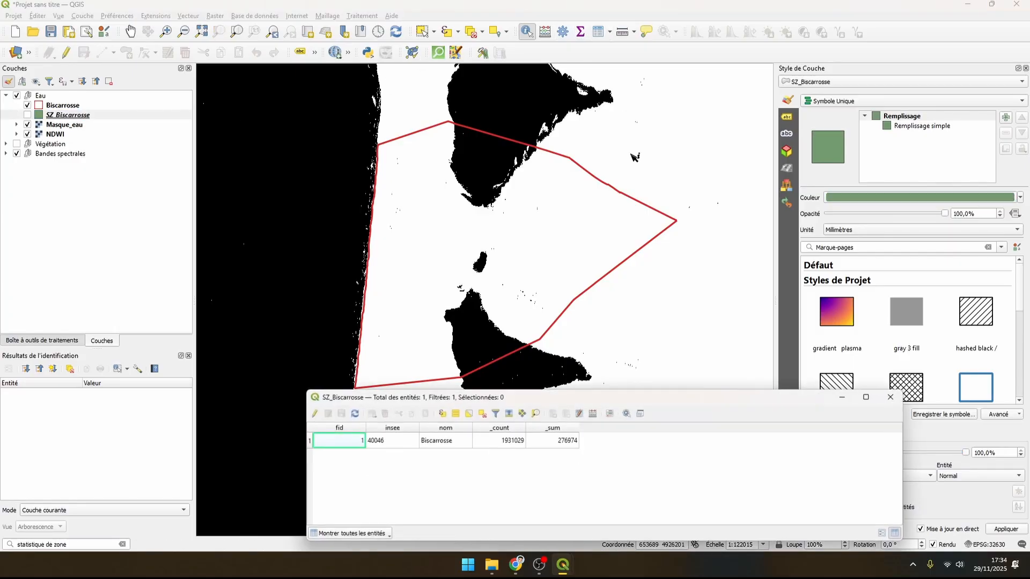
# Set up a new field named Pourcentage eau in the field calculator with the expression "_sum" / "_count".
pyautogui.click(593, 413)
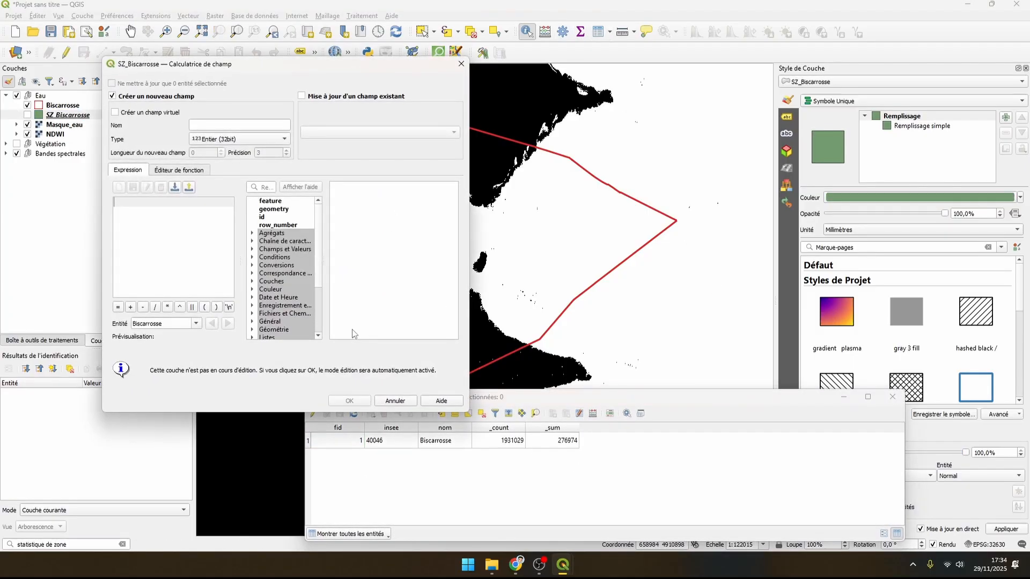
pyautogui.click(256, 249)
pyautogui.doubleClick(292, 328)
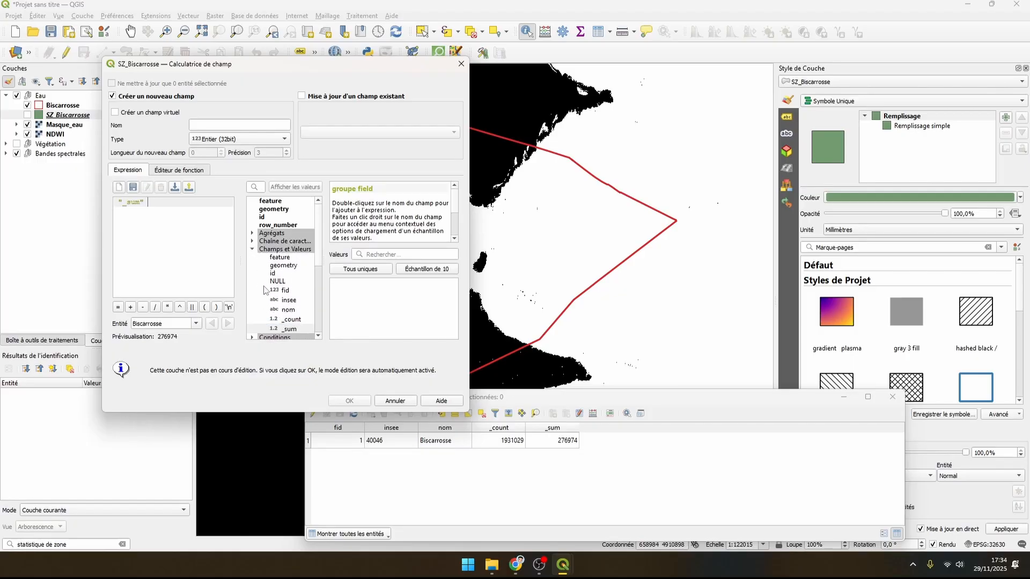
pyautogui.write('/')
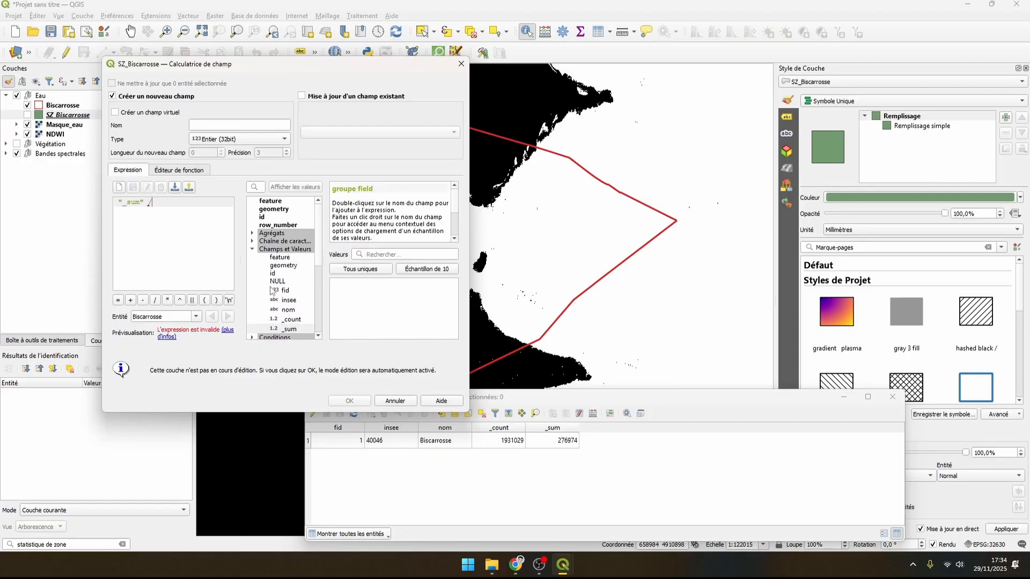
pyautogui.doubleClick(292, 319)
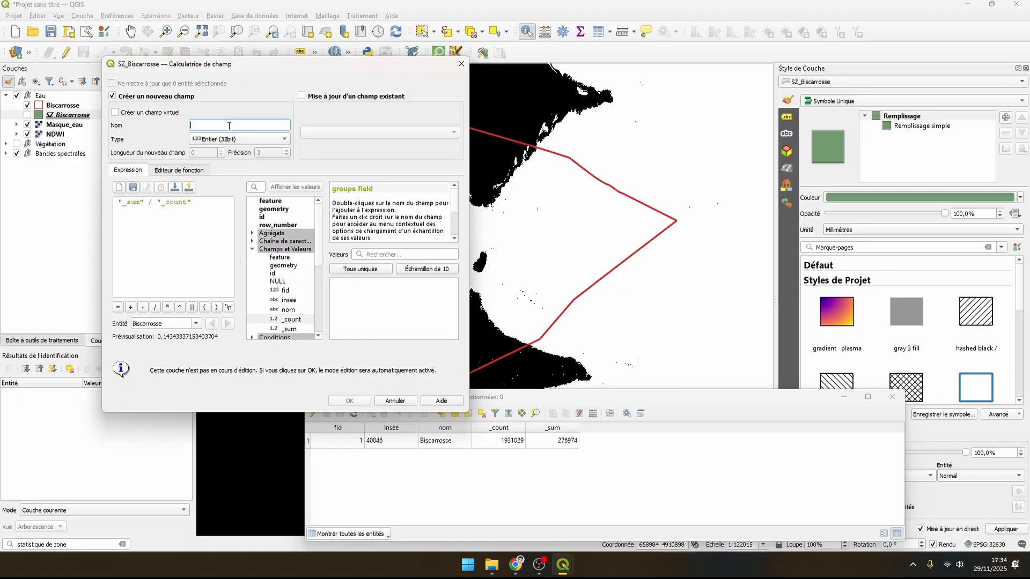
pyautogui.write('Pourcentage eau')
# Convert the ratio to a percentage as ("_sum" / "_count" )*100 and create the Pourcentage eau field.
pyautogui.click(208, 208)
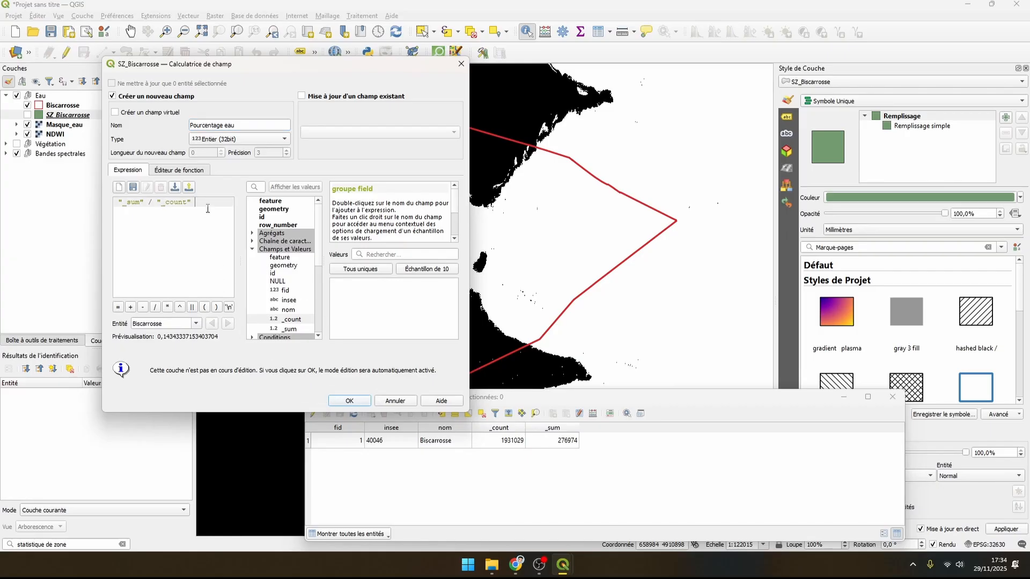
pyautogui.write(')')
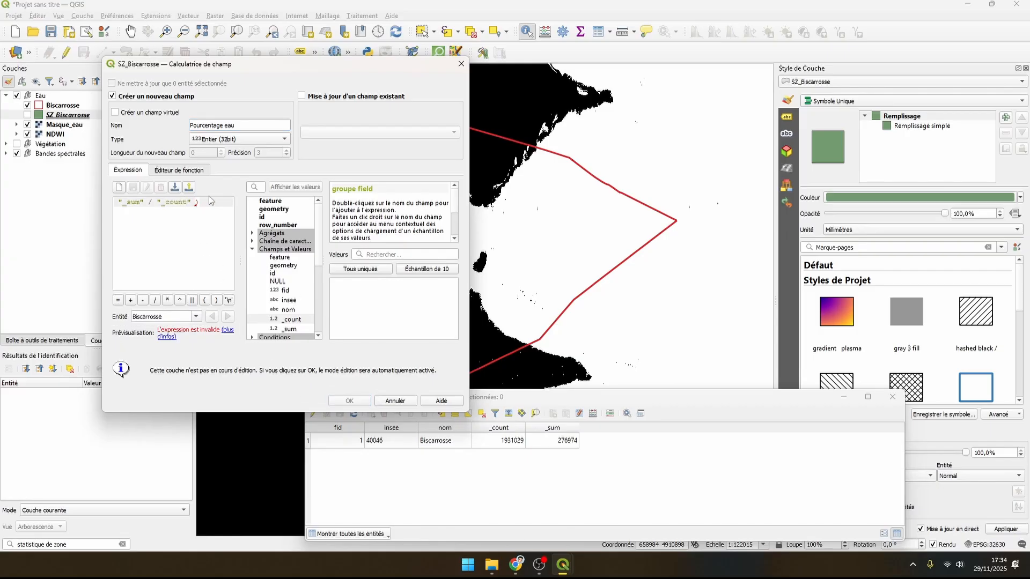
pyautogui.write('*100')
pyautogui.click(117, 202)
pyautogui.write('(')
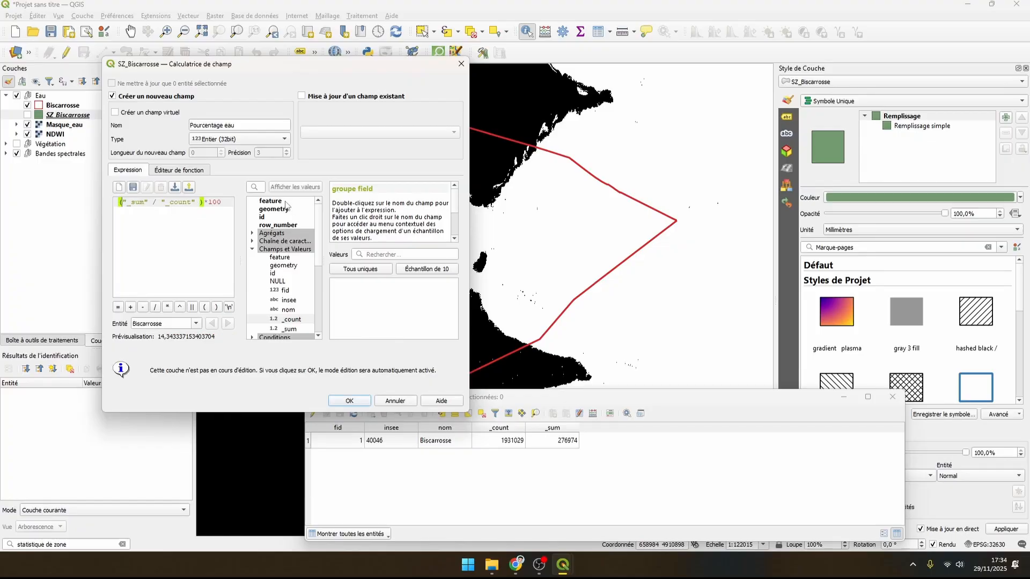
pyautogui.click(343, 401)
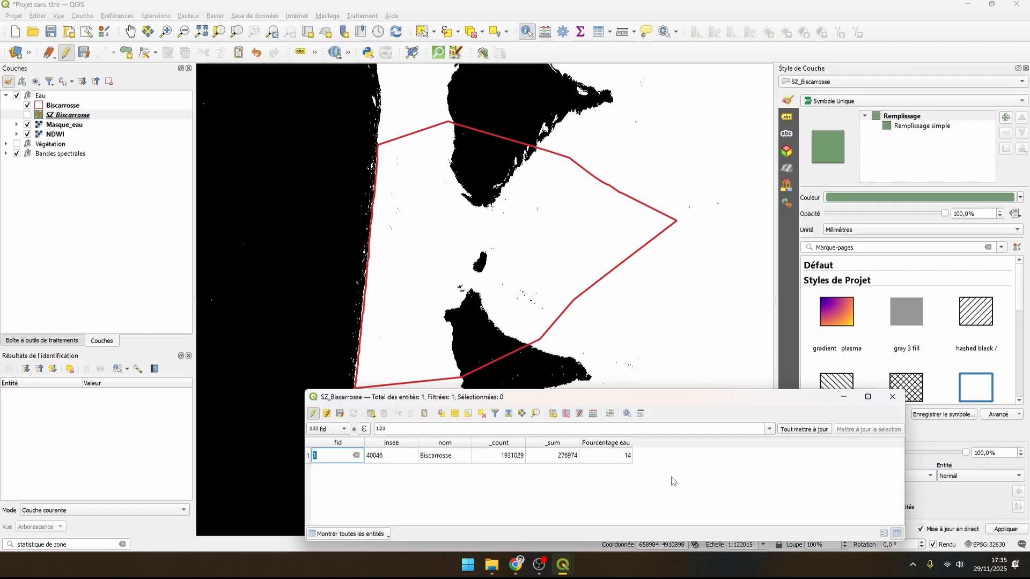
# Stop editing SZ_Biscarrosse, saving its changes, and close its attribute table.
pyautogui.click(314, 414)
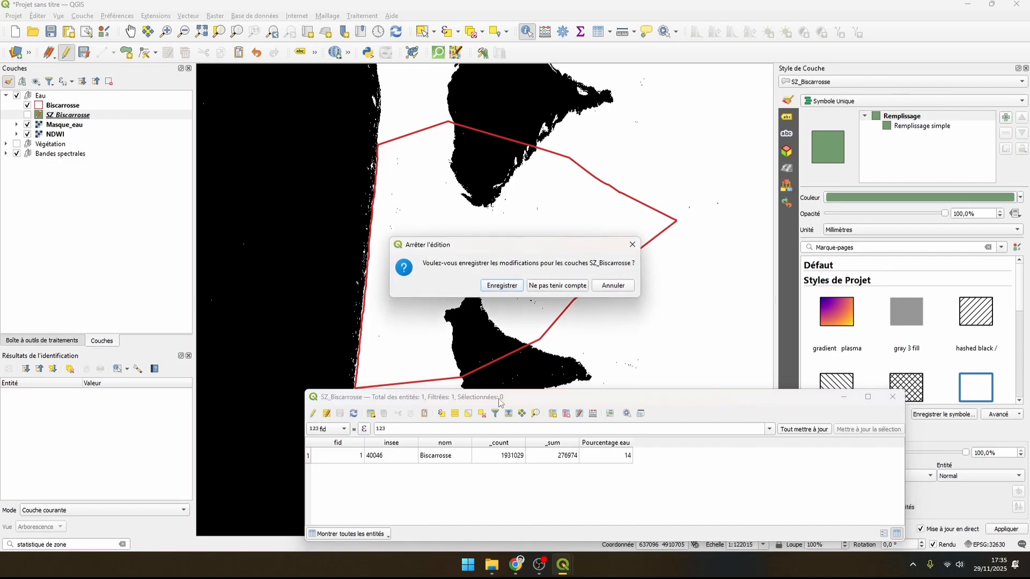
pyautogui.click(507, 285)
pyautogui.click(892, 397)
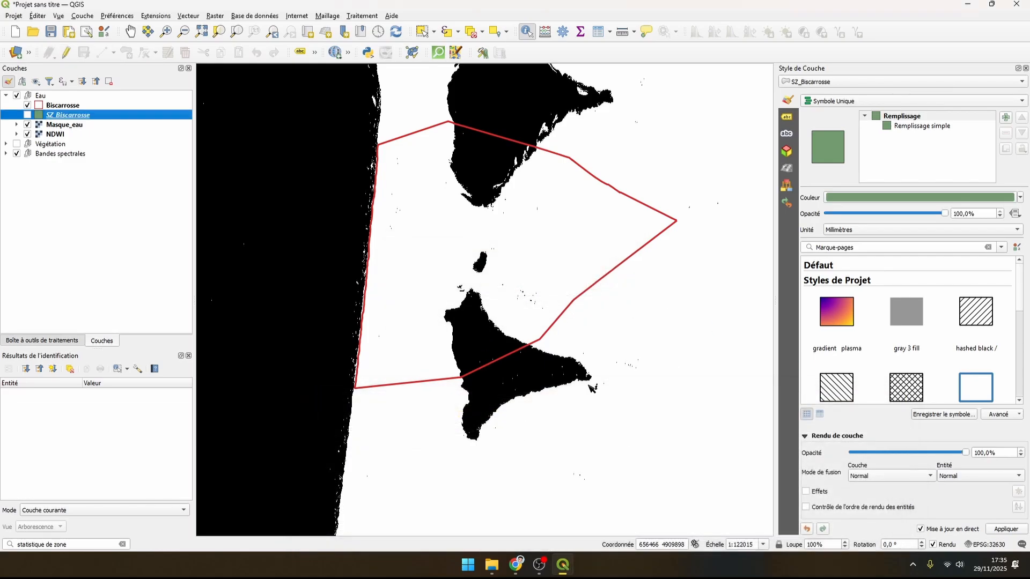